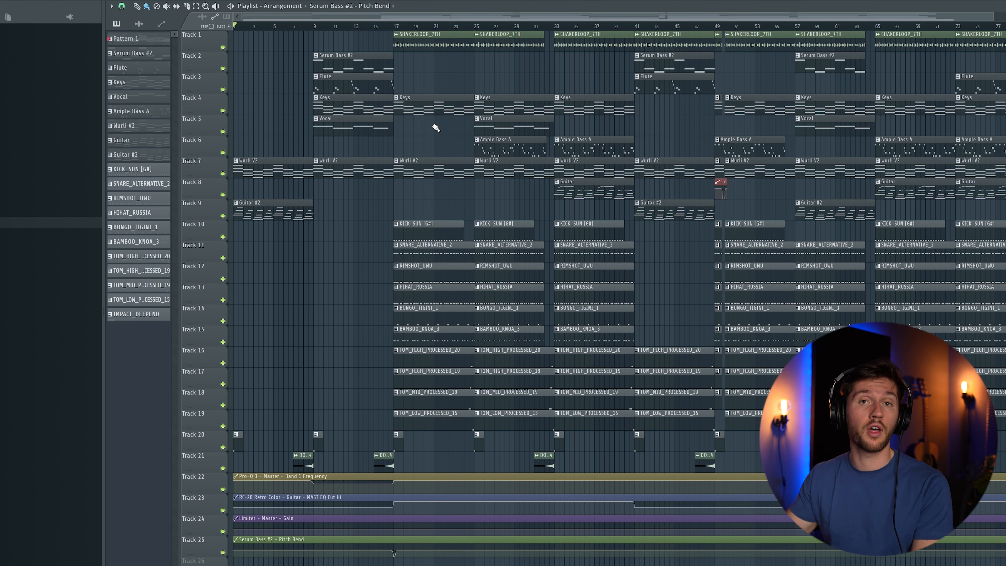
Play back the arrangement to hear the song, stop it, and view a wider range of the playlist.
key(space)
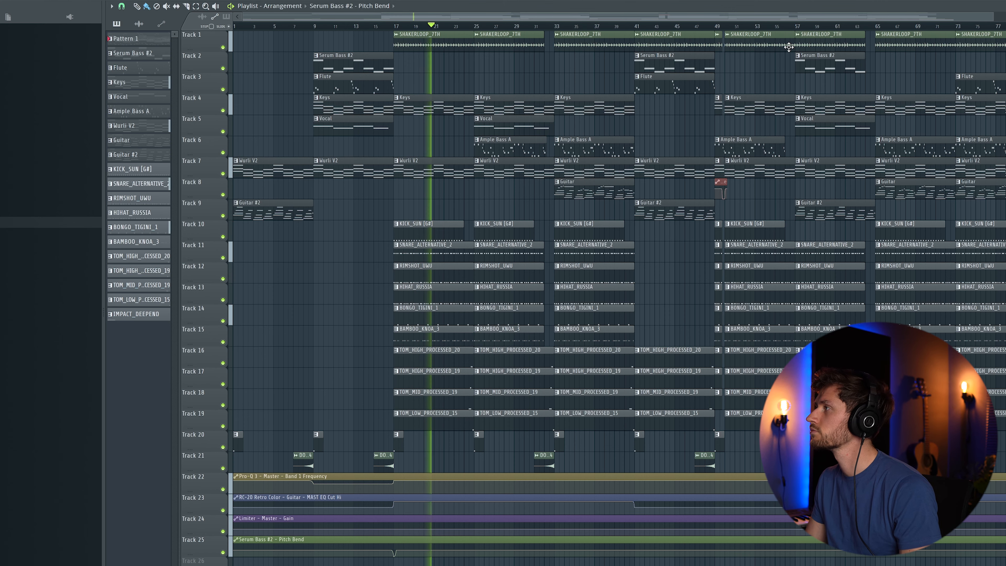
drag(993, 16, 682, 14)
drag(601, 16, 682, 15)
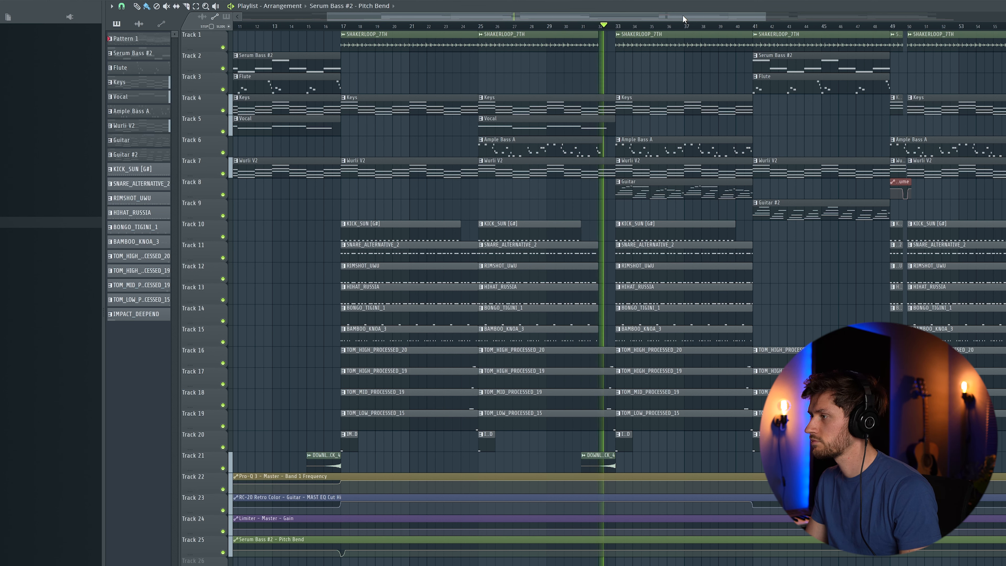
key(space)
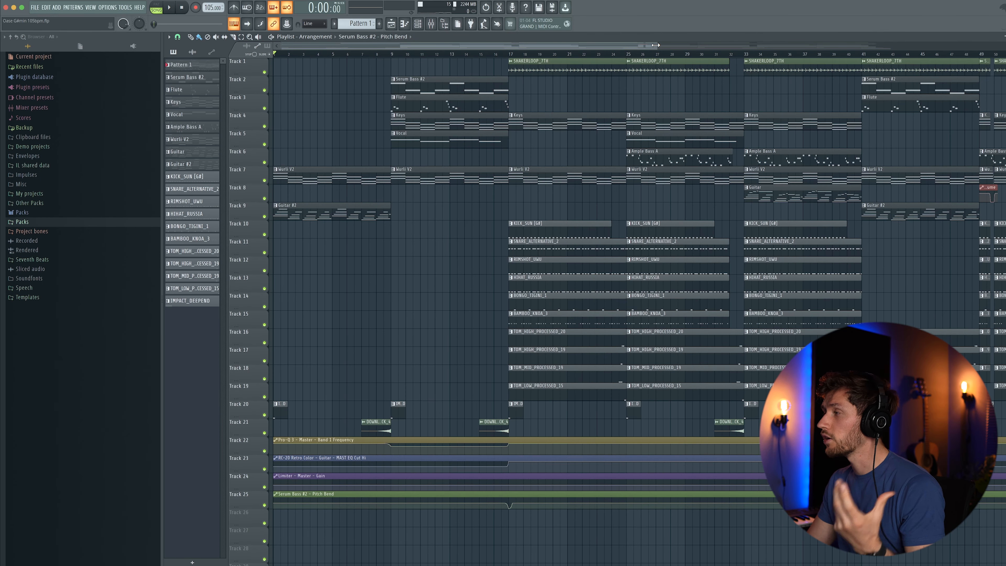
drag(656, 45, 799, 57)
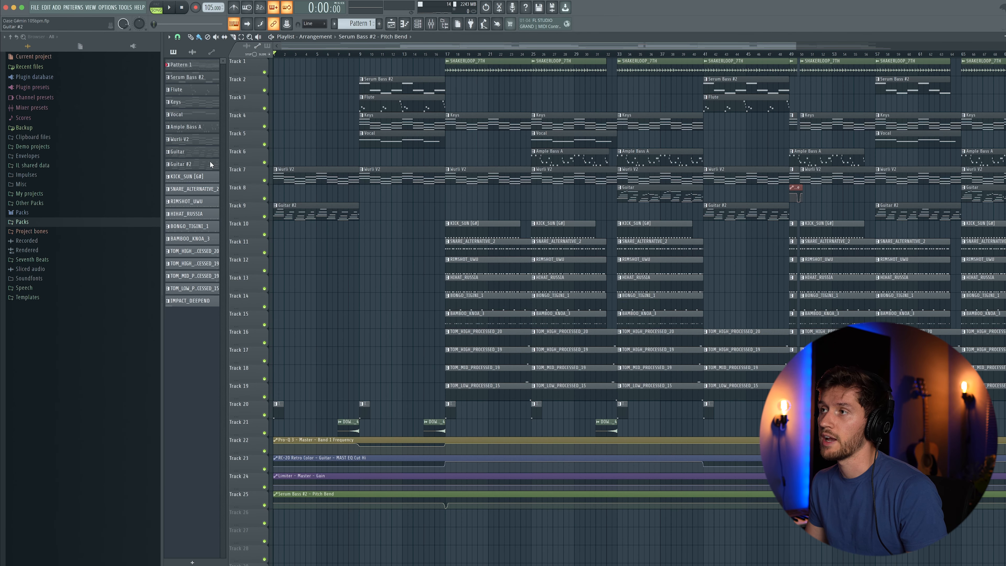
Select Pattern 1 and show its instrument and drum channels in the Channel rack.
click(195, 67)
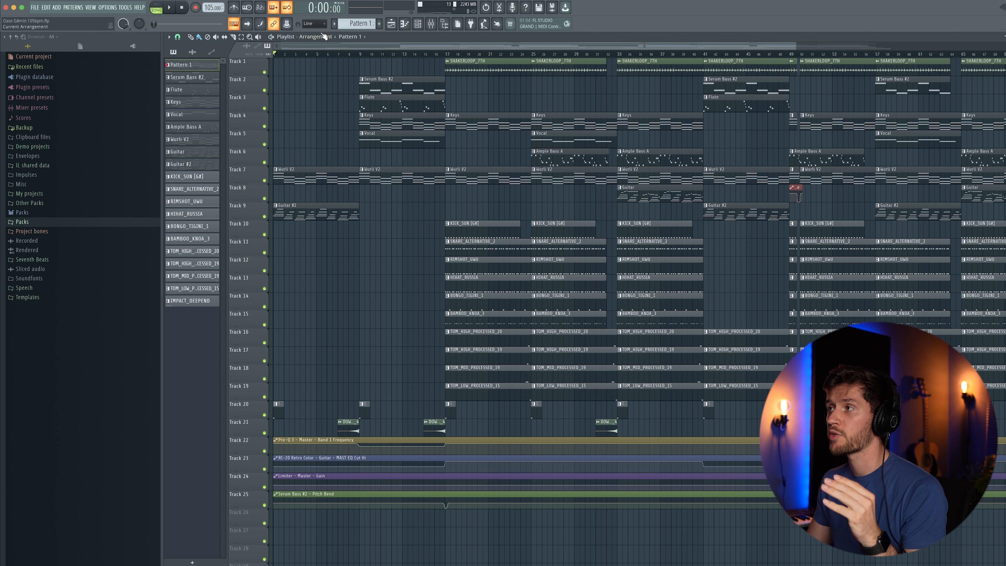
click(418, 24)
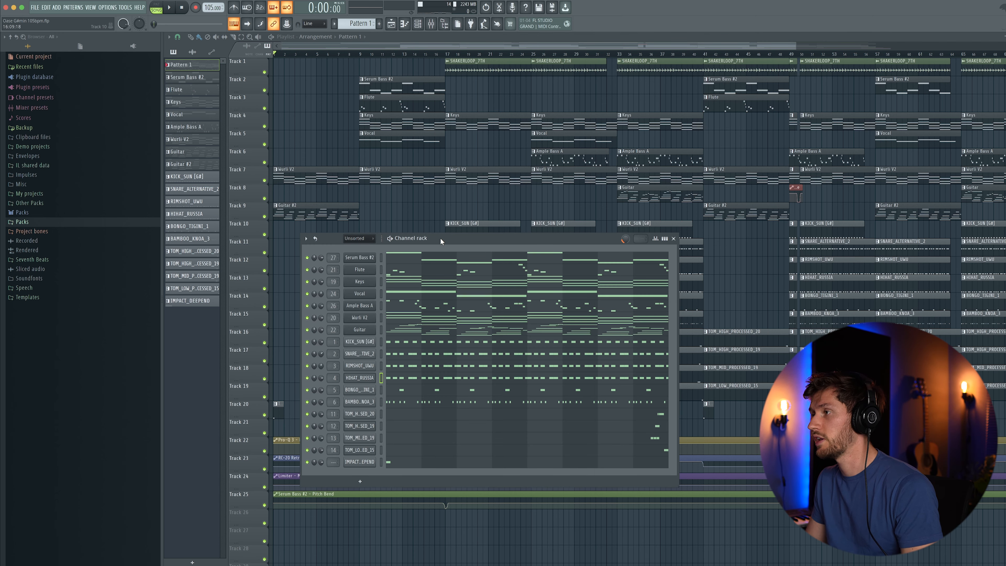
drag(441, 238, 431, 194)
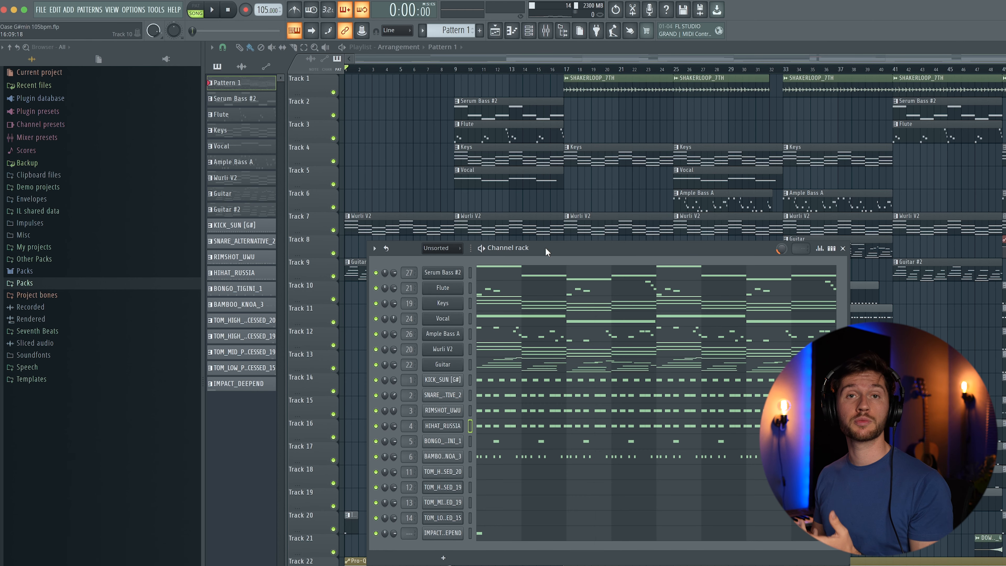
Look up the wave file option among the project's export formats.
click(48, 14)
mouse_move(60, 99)
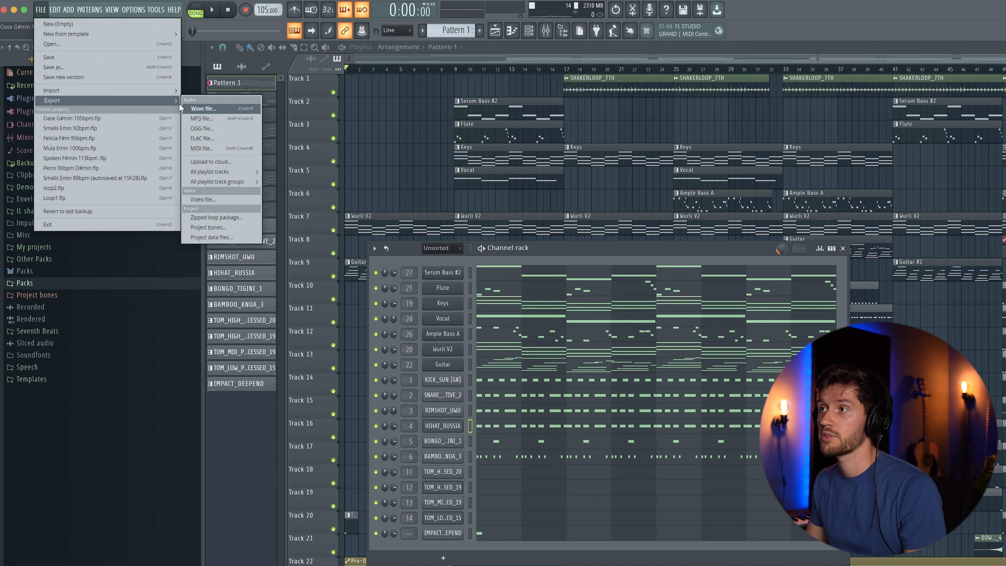
click(213, 107)
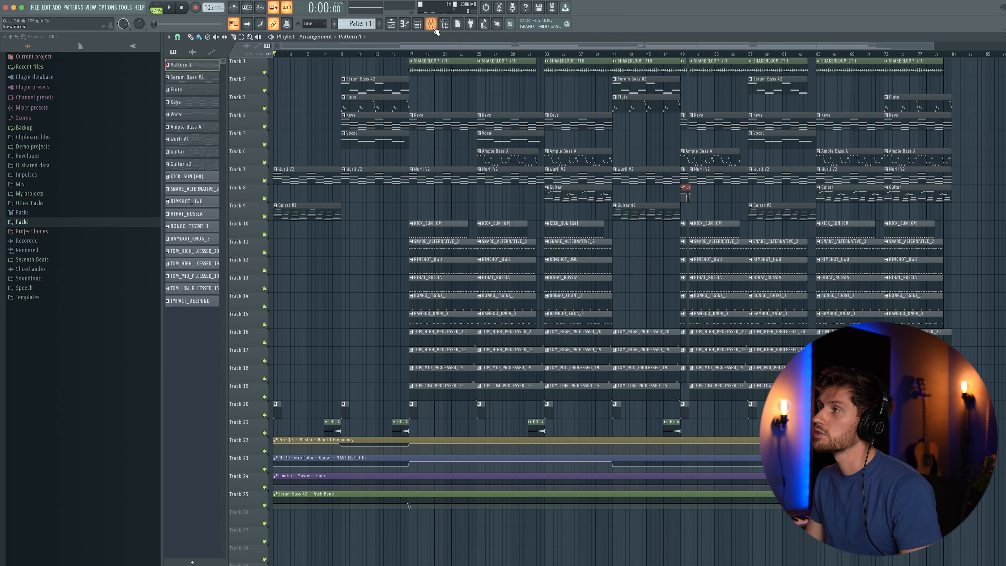
Open the mixer and examine the kick, percussion, tom, melodic, vocal, bass and downlifter tracks with their effect slots.
click(431, 24)
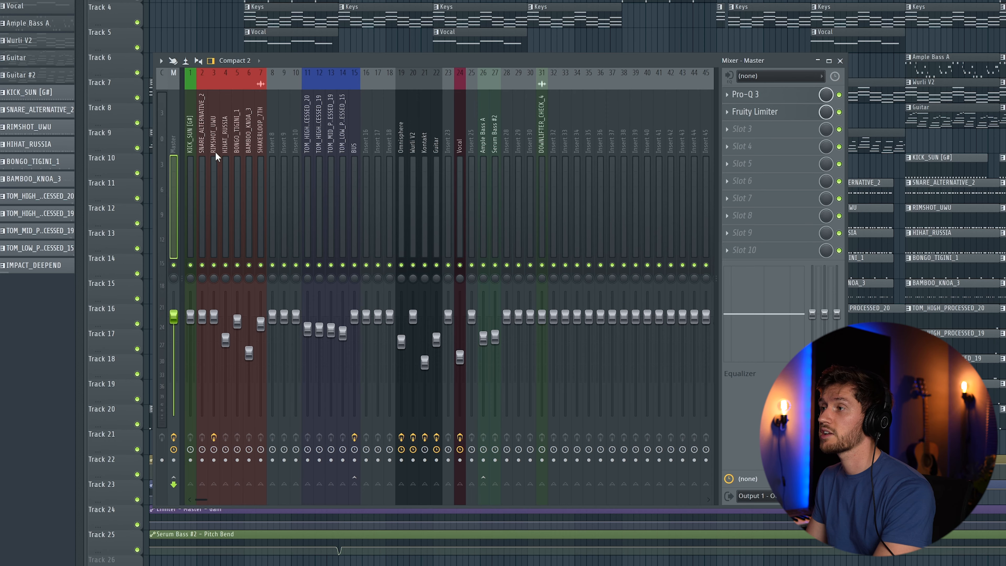
click(304, 211)
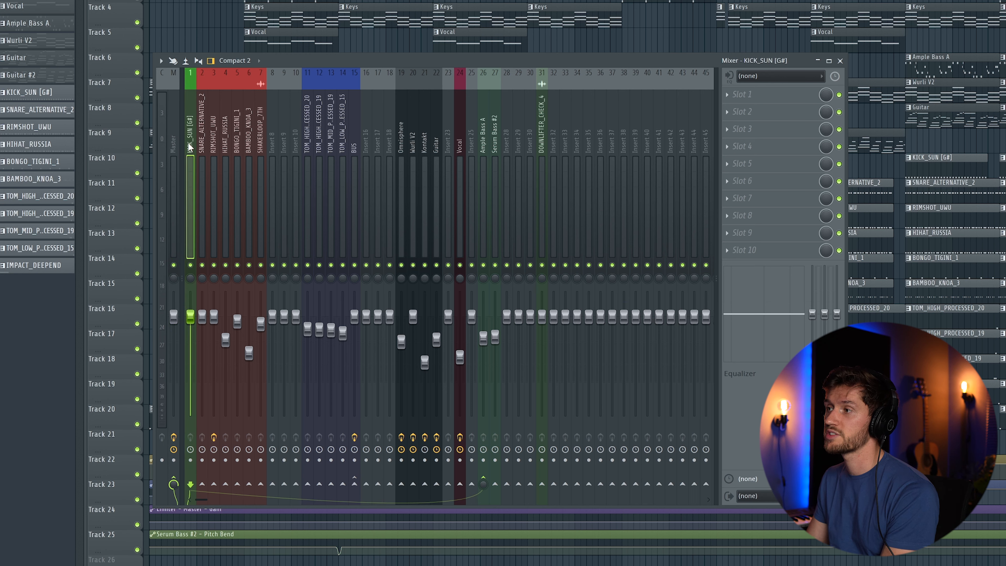
click(209, 137)
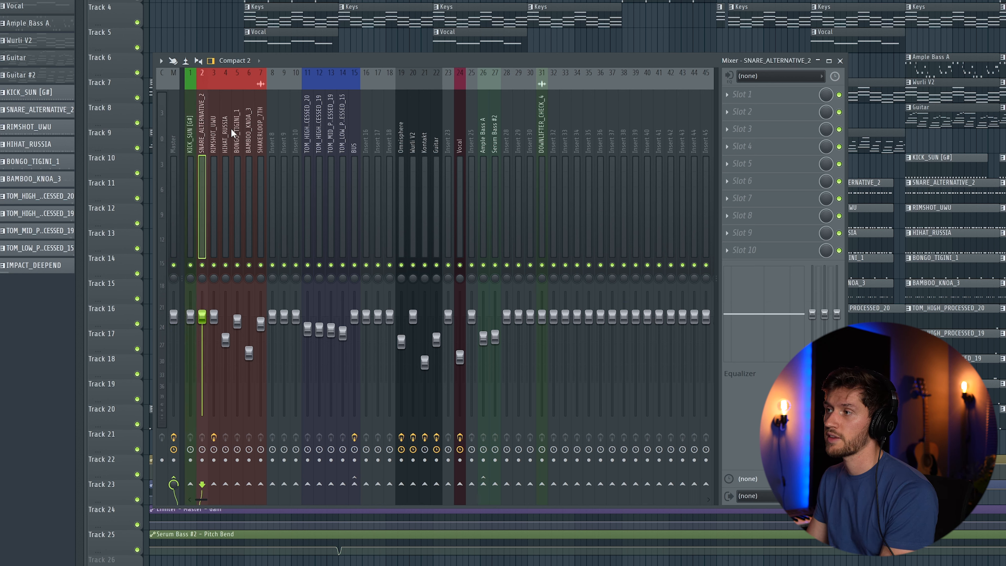
click(318, 136)
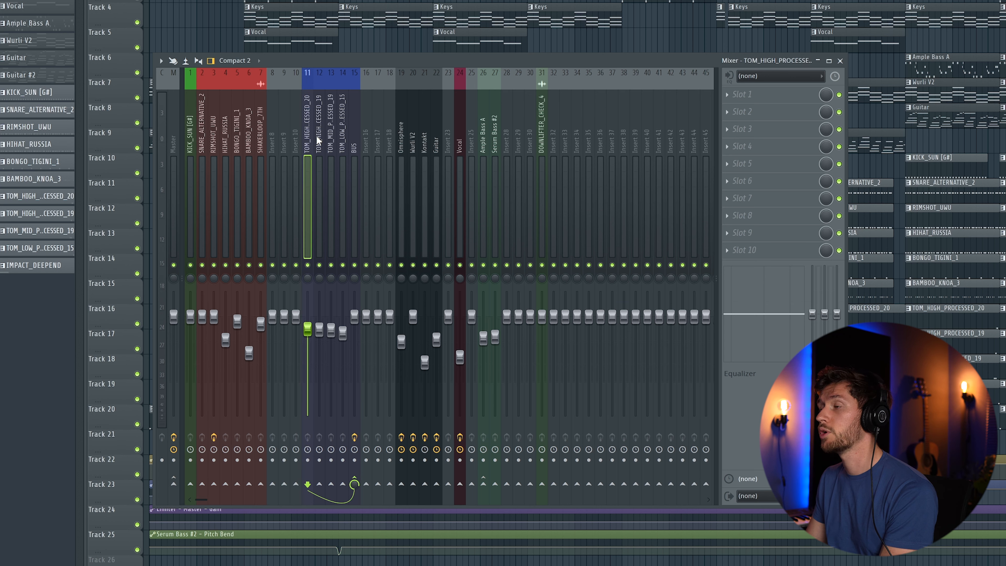
click(400, 146)
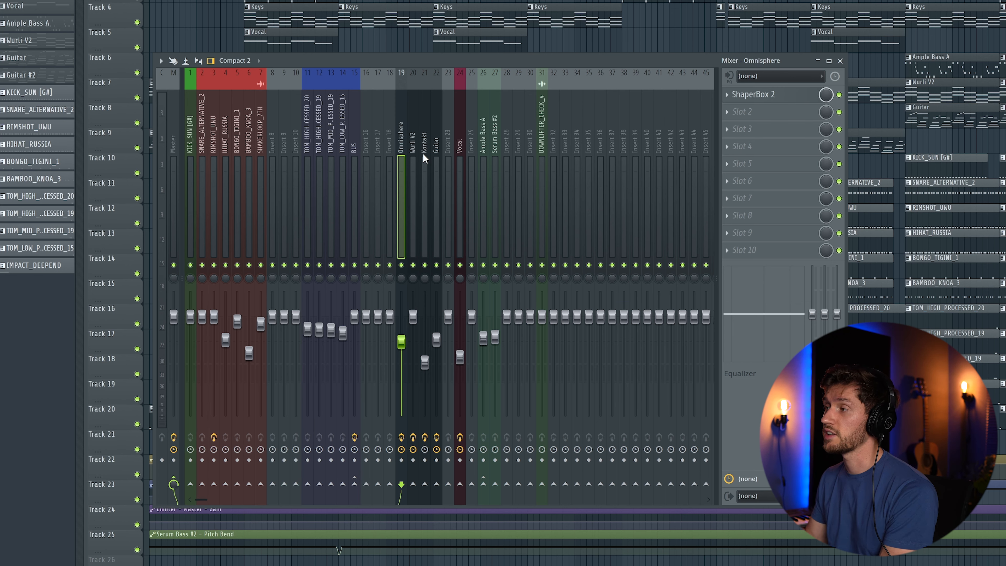
click(461, 143)
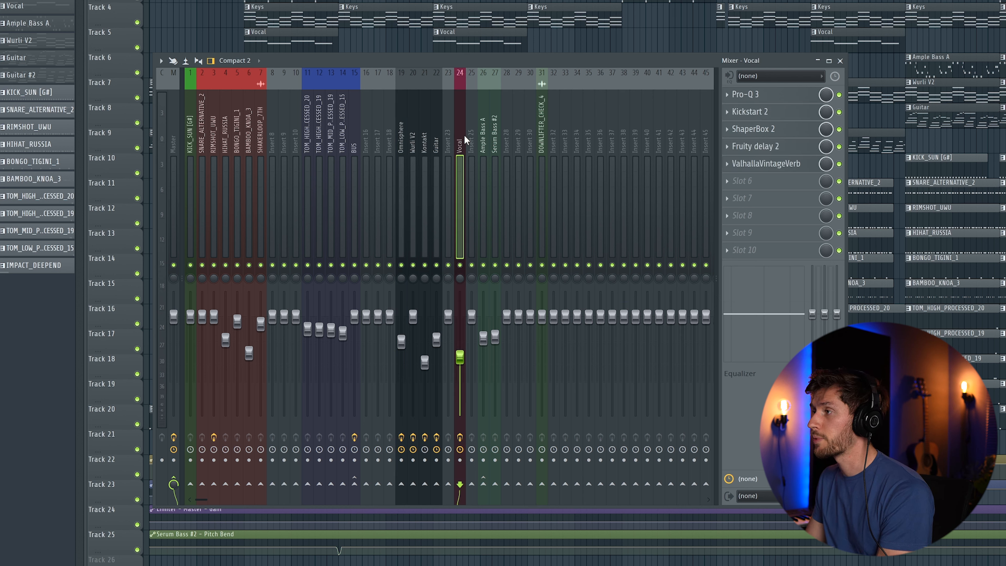
click(483, 147)
click(495, 150)
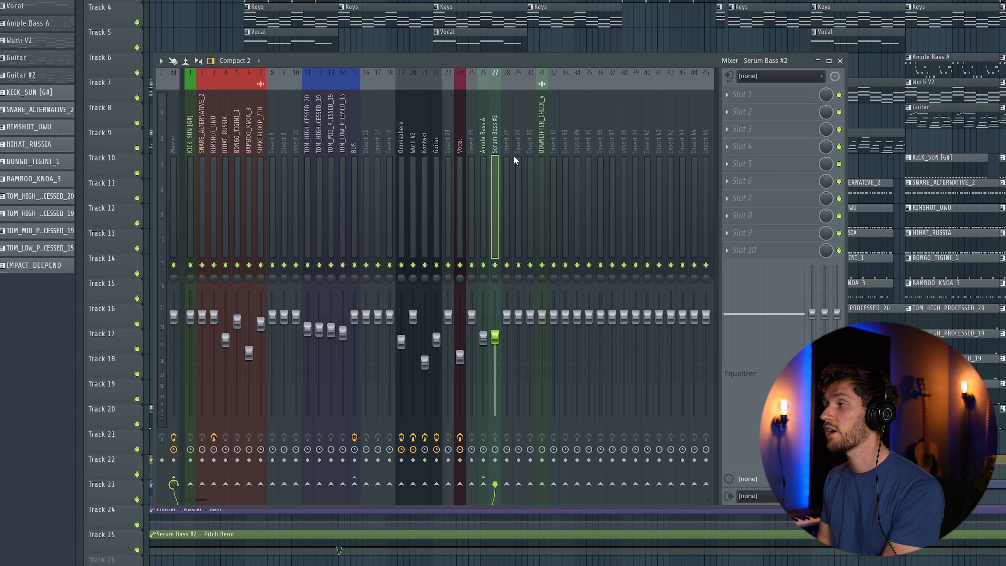
click(544, 161)
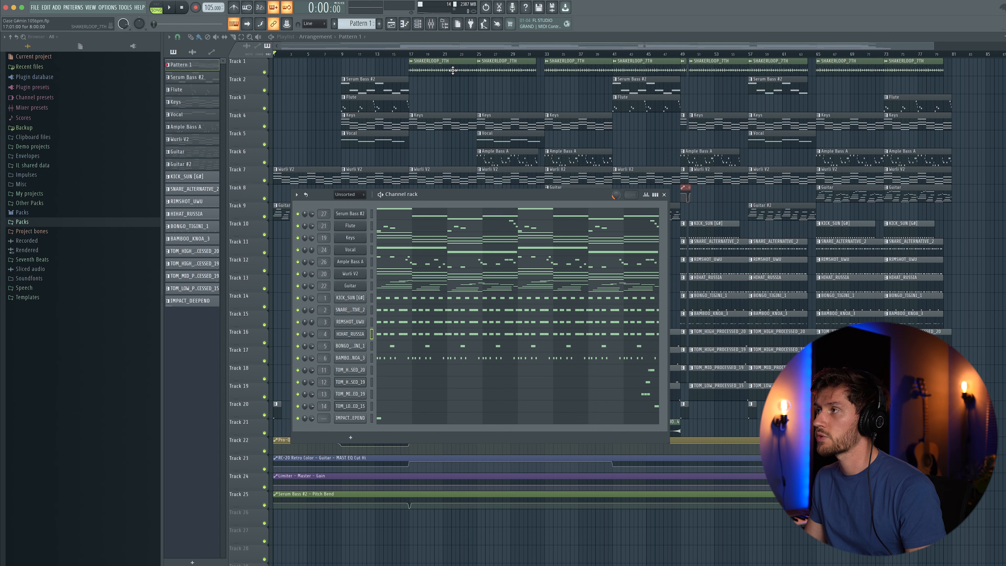
Select bars 17 to 25 in the playlist and audition the drums with the Keys and Wurli V2 tracks muted.
click(417, 24)
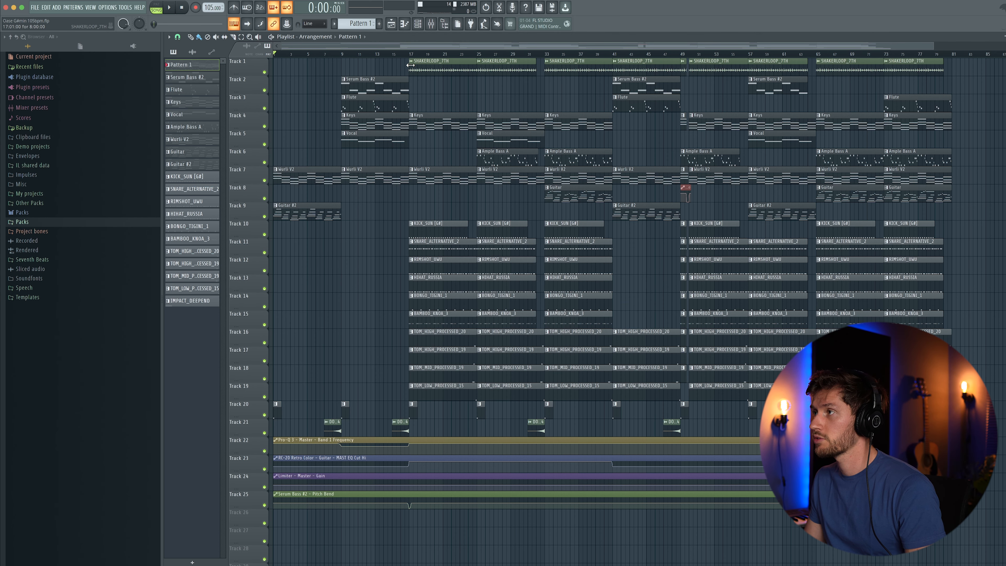
drag(411, 58, 477, 56)
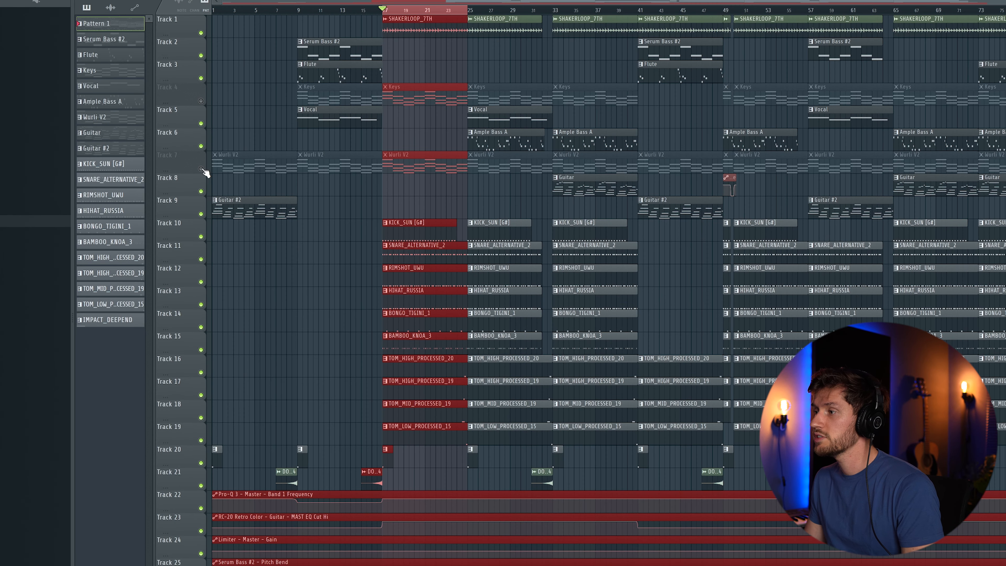
right_click(304, 252)
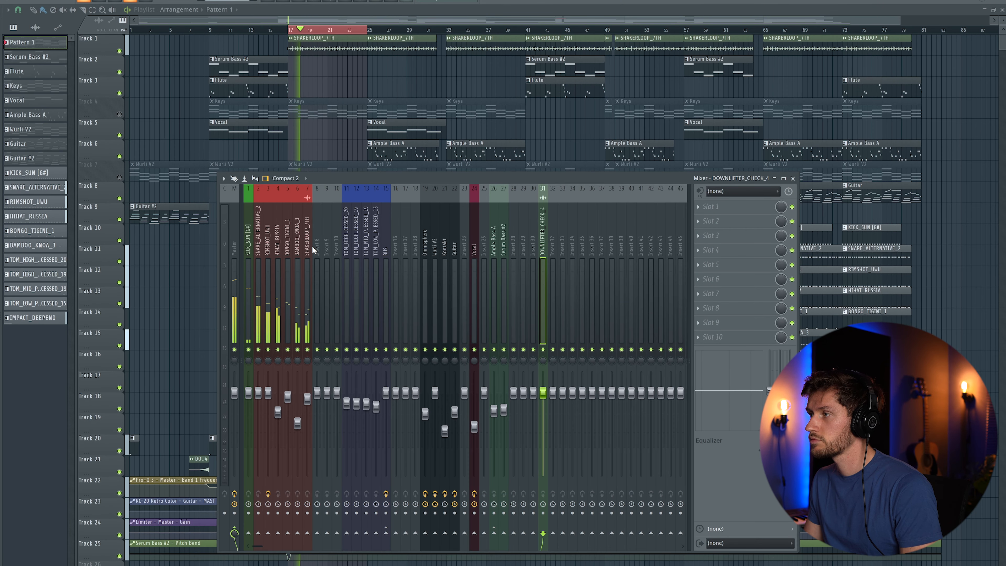
key(space)
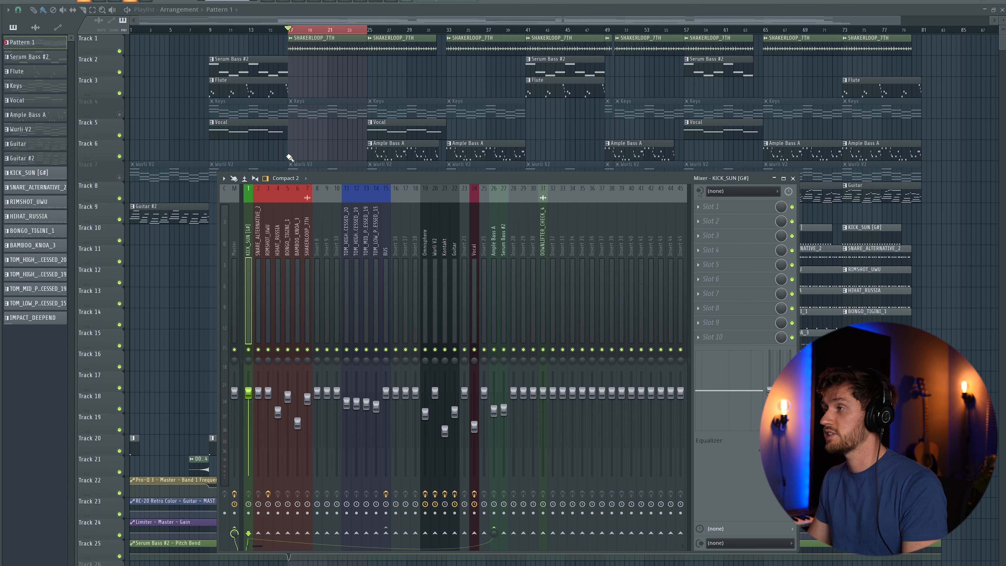
Hide the mixer and open the KICK_SUN [G#] pattern in the piano roll.
key(F9)
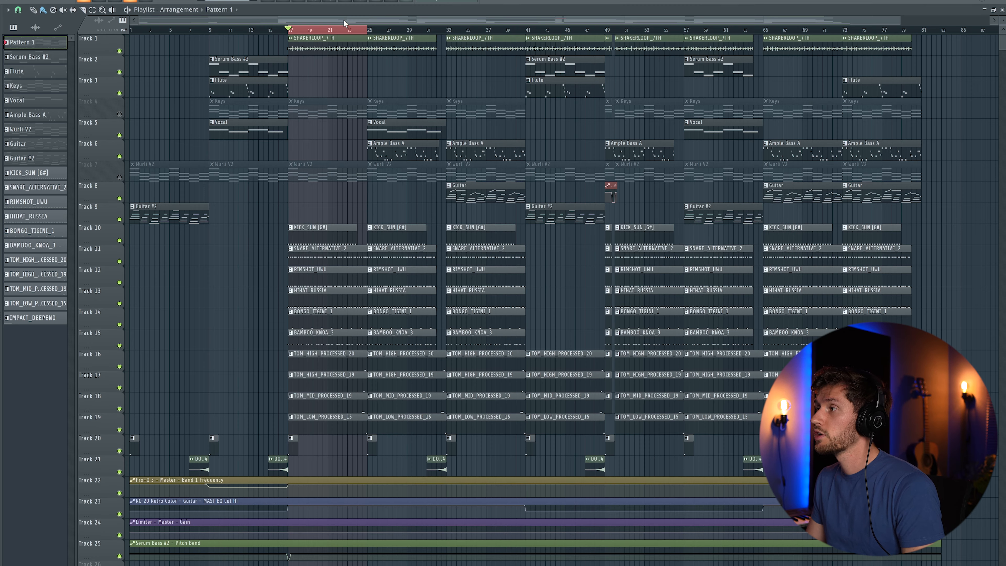
double_click(326, 234)
click(303, 1)
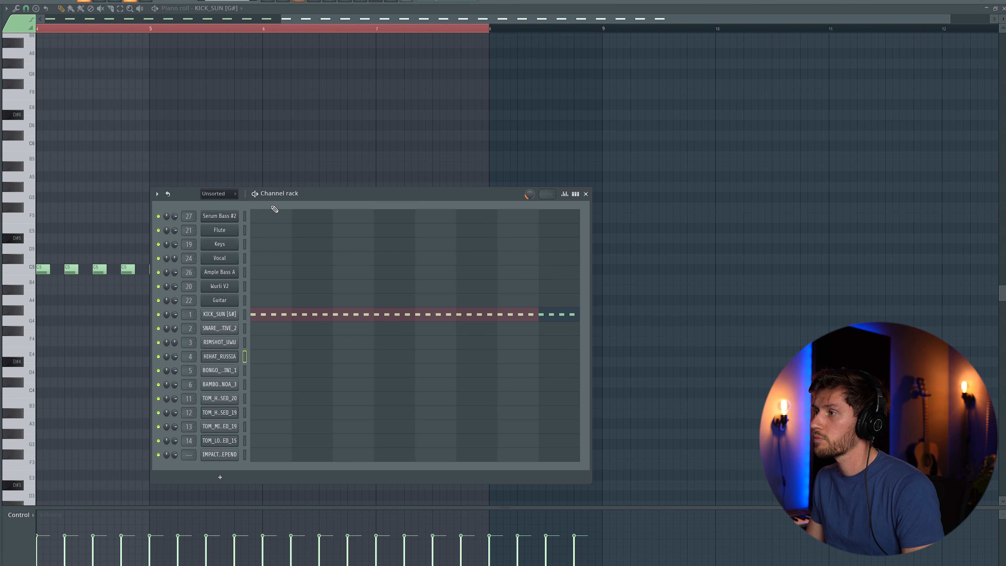
click(227, 314)
drag(132, 48, 212, 112)
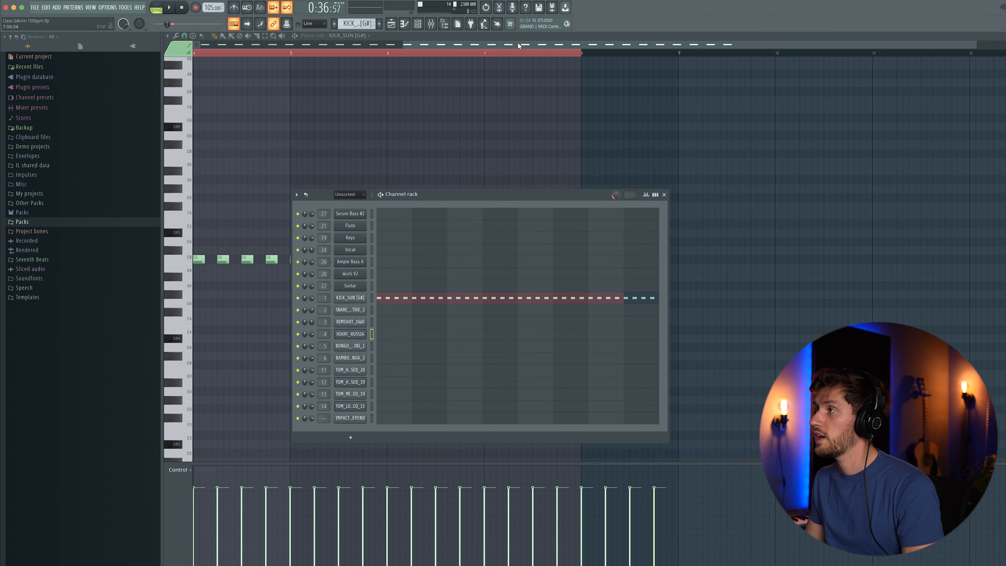
Hide the Channel rack and show note velocity for the full kick pattern in the piano roll.
key(F6)
key(ctrl+b)
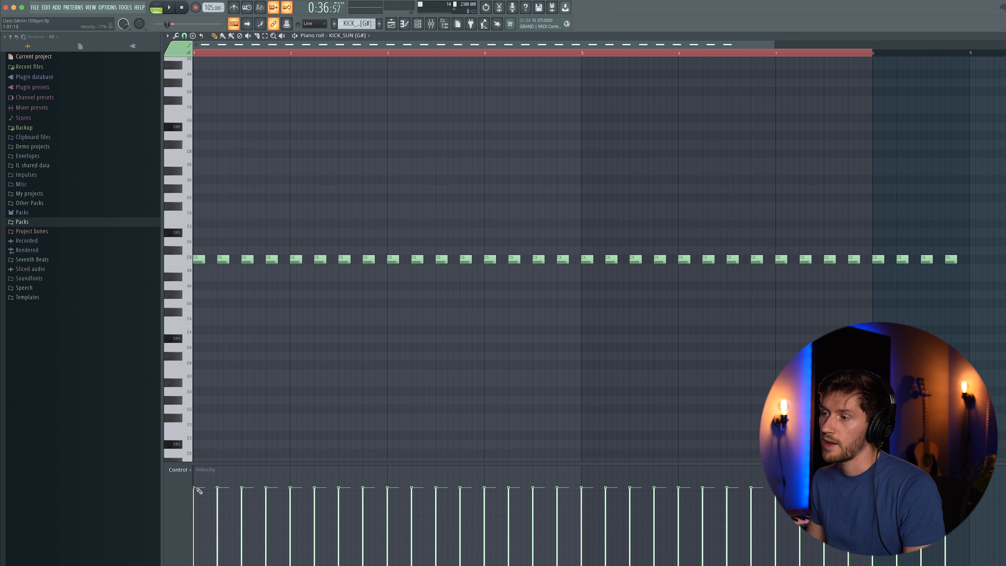
click(187, 470)
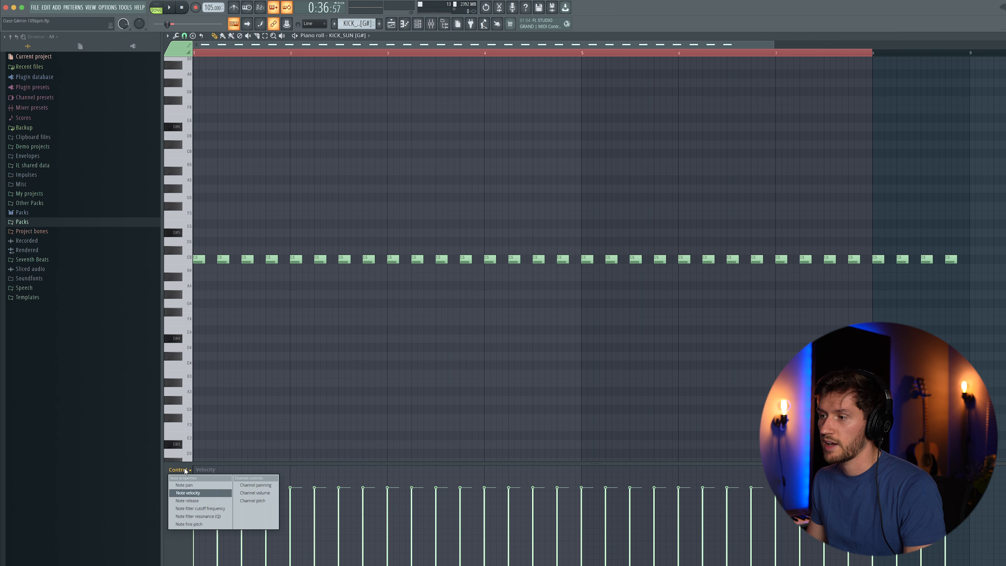
click(195, 494)
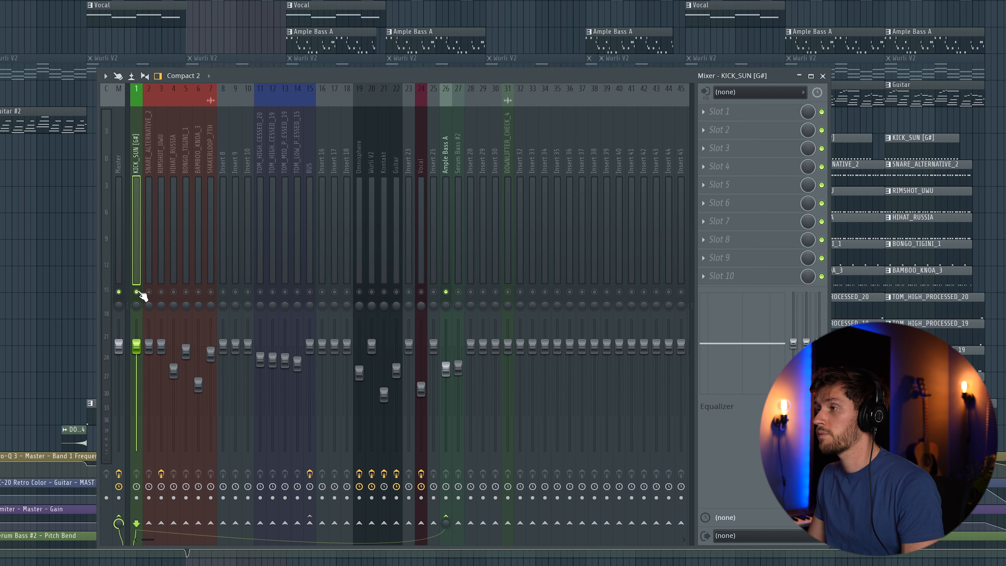
Play the selected drum section and lower the BONGO_TIGINI_1 mixer fader slightly.
click(120, 163)
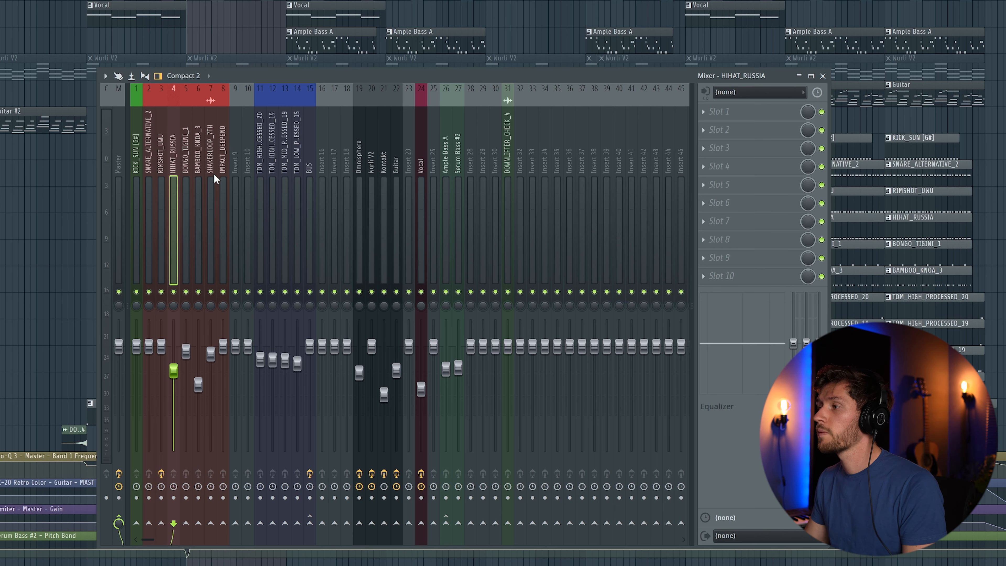
key(space)
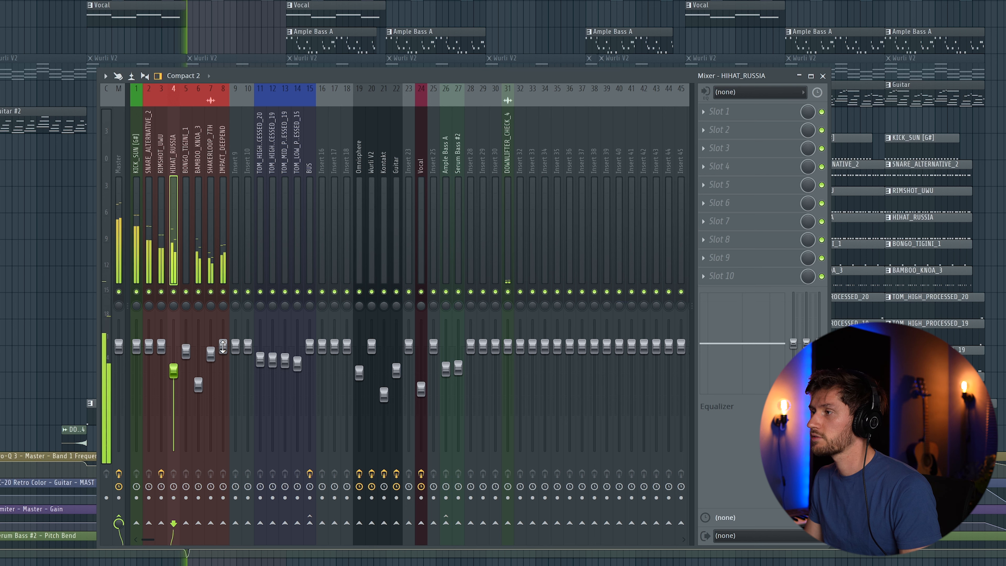
click(185, 190)
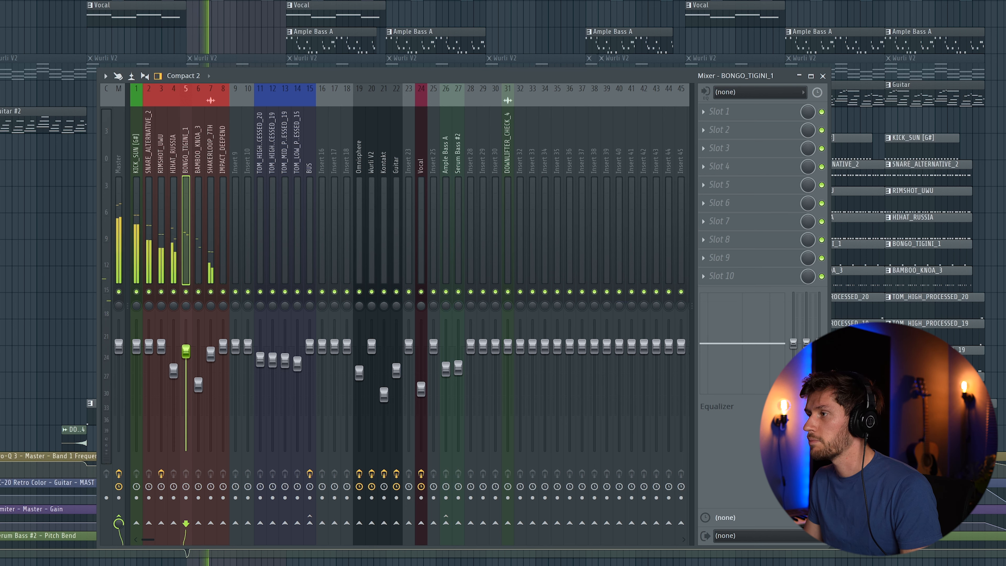
mouse_move(189, 366)
mouse_down()
mouse_move(189, 376)
mouse_move(185, 364)
mouse_up()
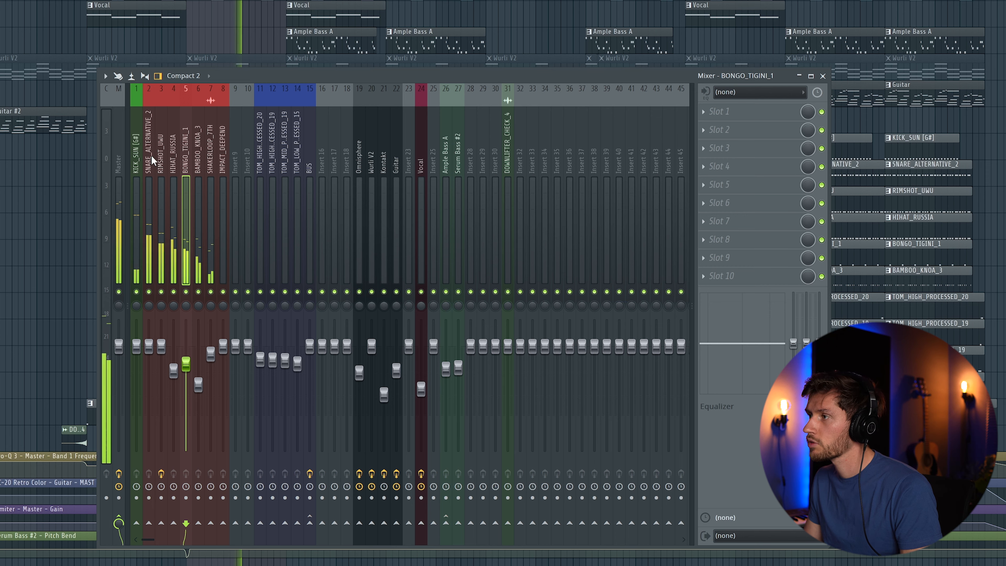
In RIMSHOT_UWU's Pro-Q 3, move the high band to about 9391 Hz at +1.16 dB, and close the equalizer.
click(162, 159)
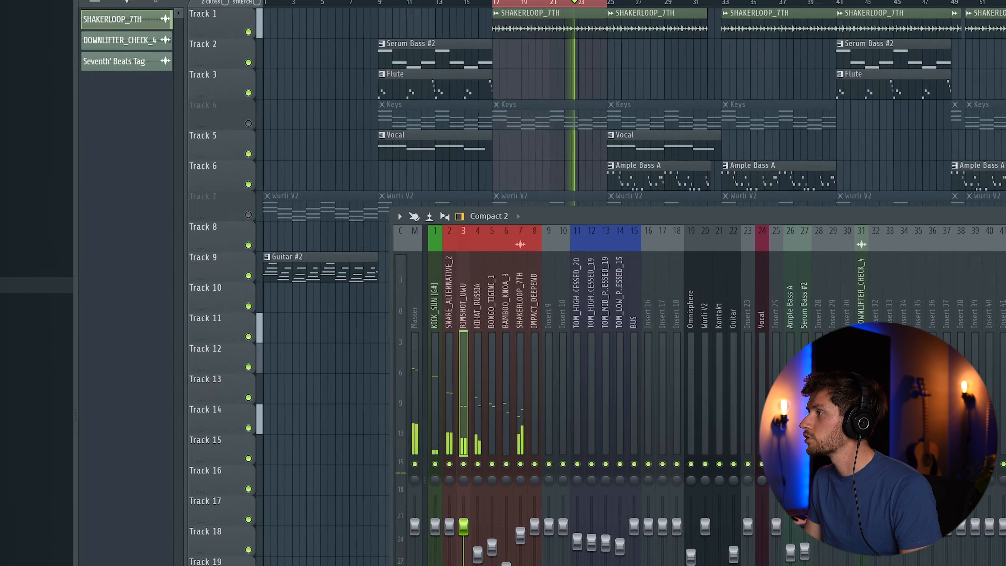
click(752, 114)
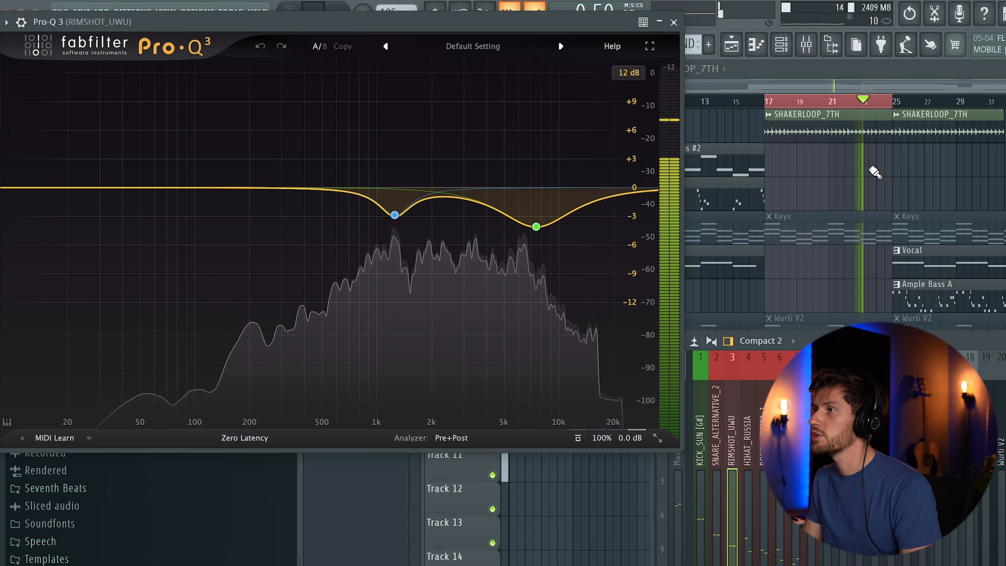
drag(536, 226, 556, 178)
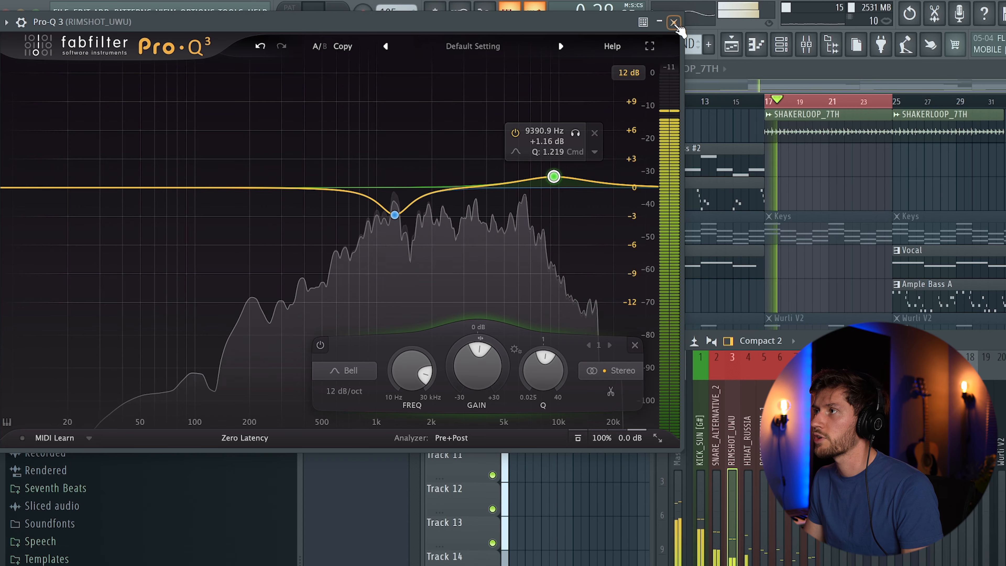
click(674, 23)
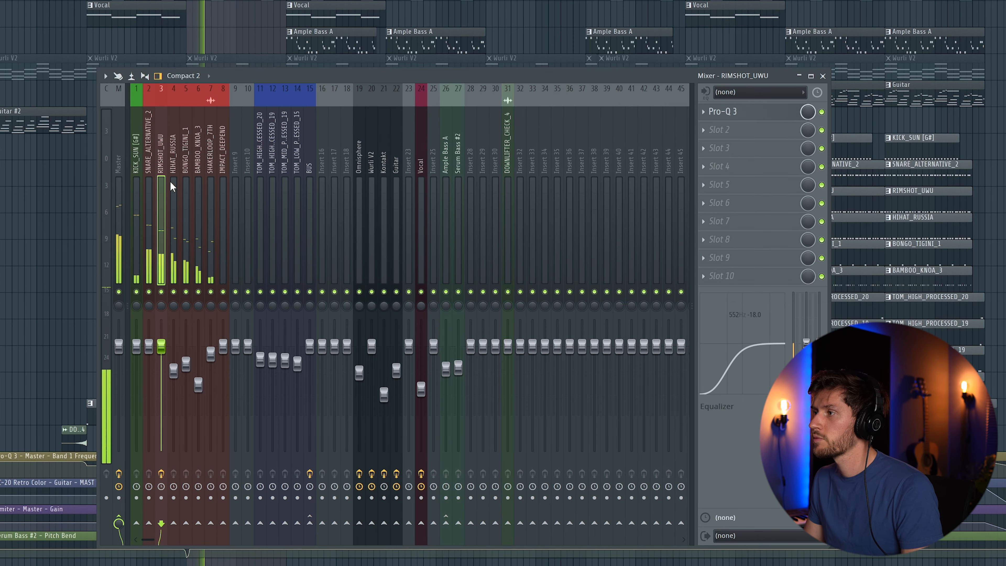
Compare the playing drums with HIHAT_RUSSIA muted and unmuted, lower its fader slightly, and return to the RIMSHOT_UWU track.
click(171, 187)
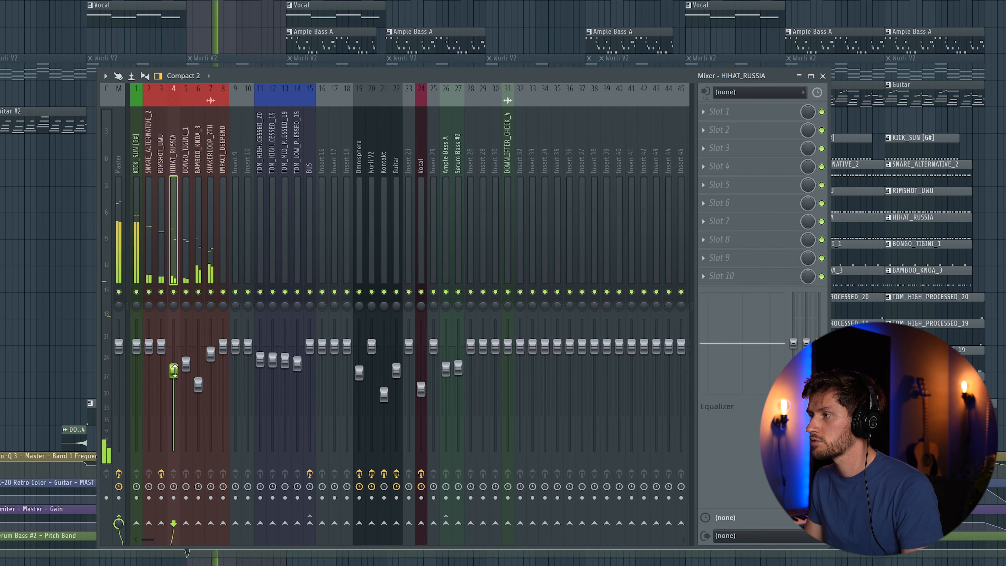
click(175, 293)
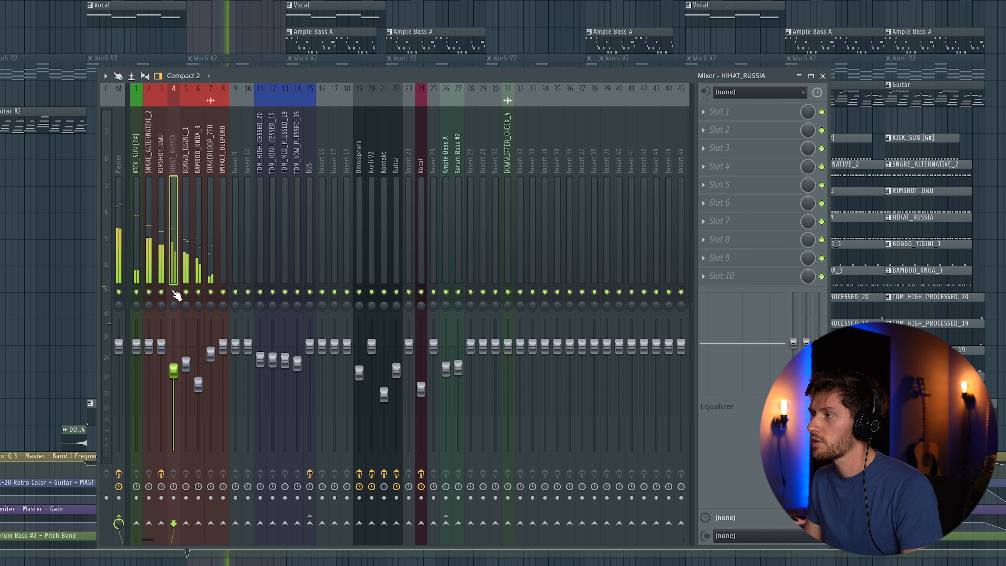
click(174, 292)
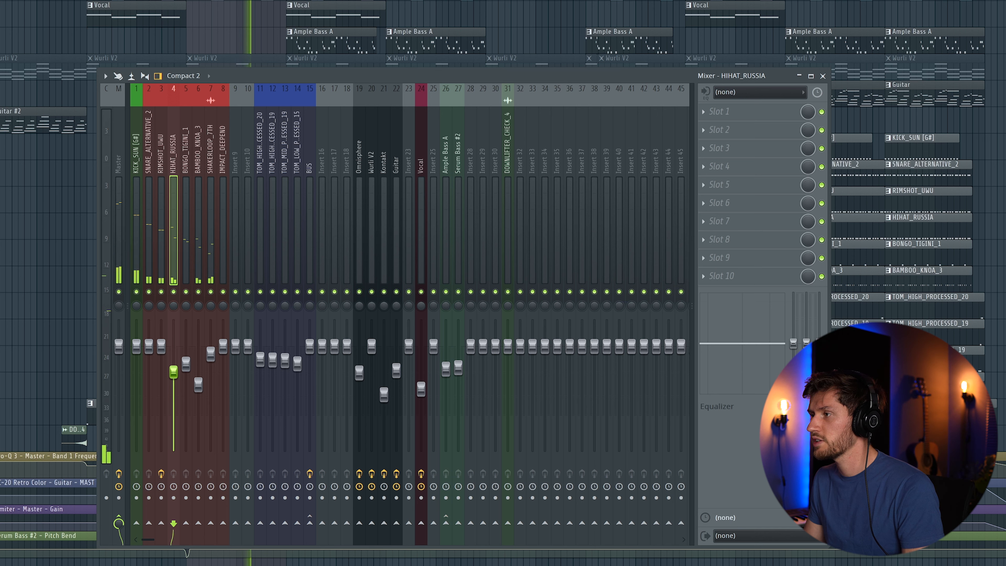
click(161, 235)
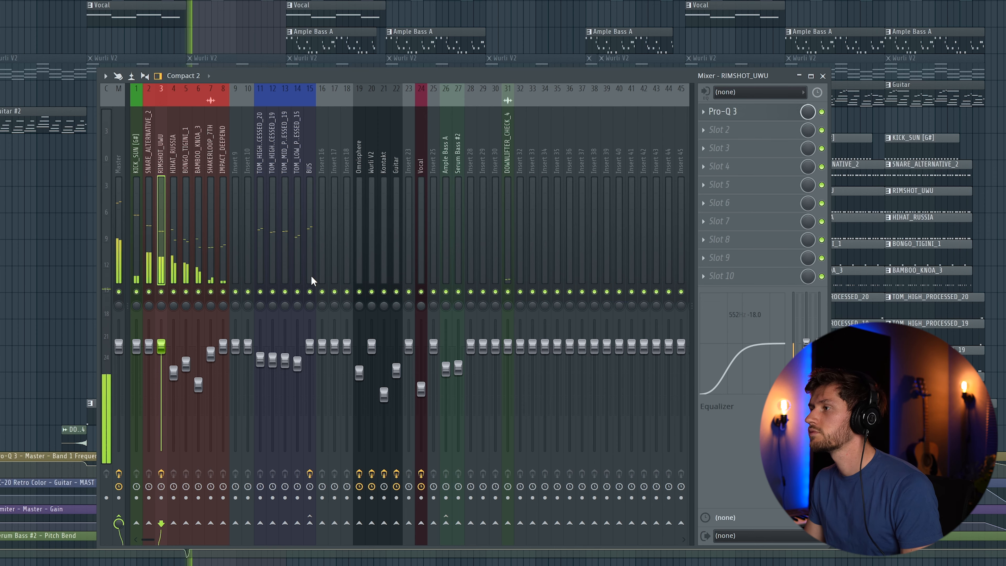
Lower the IMPACT_DEEPEND mixer fader slightly while playing the drum section, and stop playback.
click(223, 348)
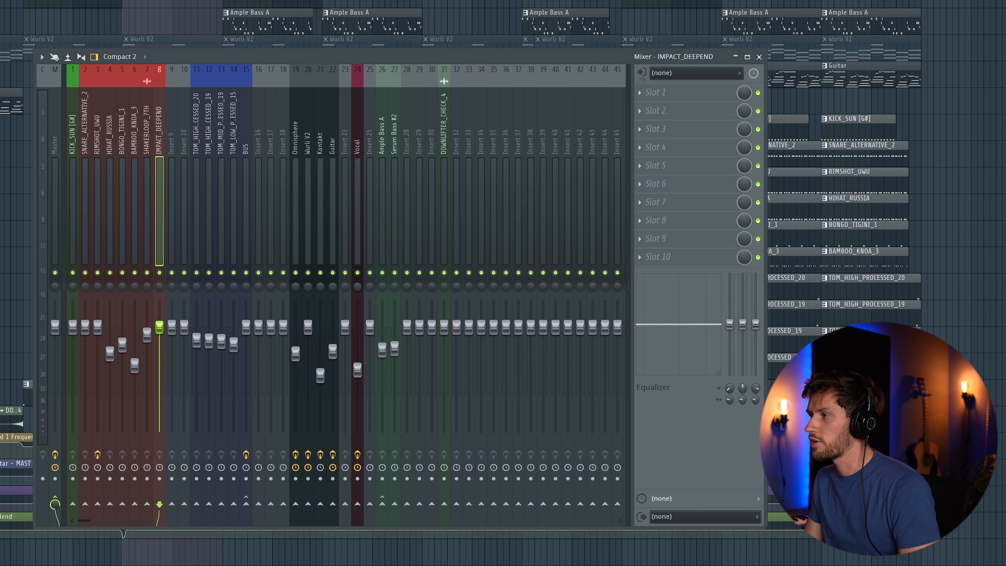
key(space)
key(space)
drag(160, 327, 159, 331)
key(space)
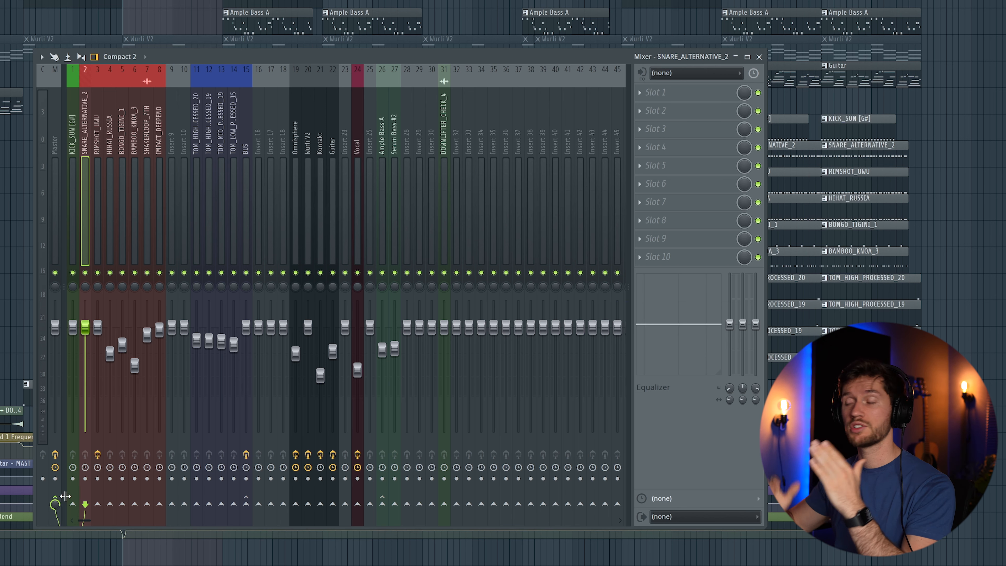
Route the drum tracks from SNARE_ALTERNATIVE_2 through IMPACT_DEEPEND to Insert 9 and rename that insert DRUMS BUS.
click(147, 496)
click(160, 496)
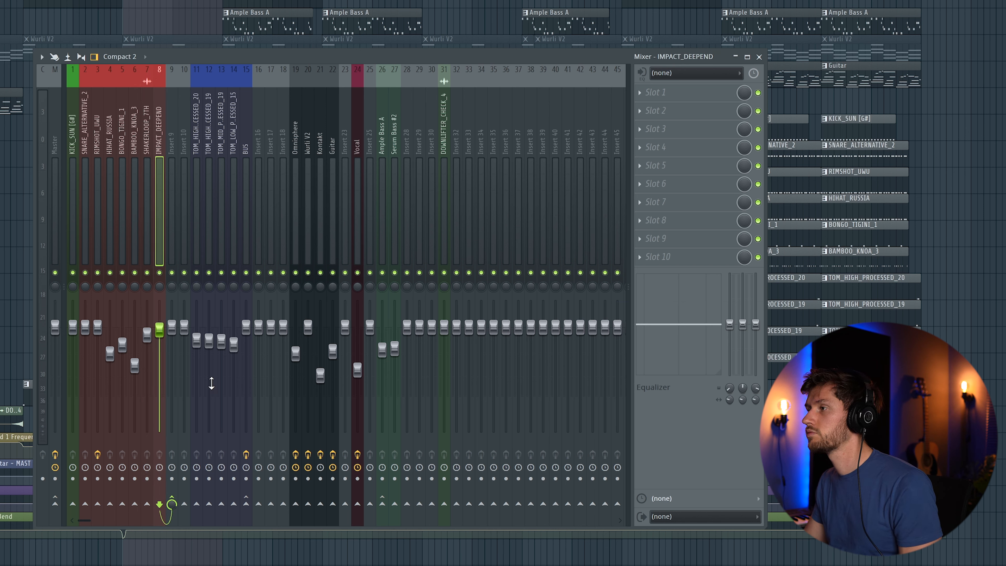
click(173, 157)
right_click(175, 146)
click(218, 77)
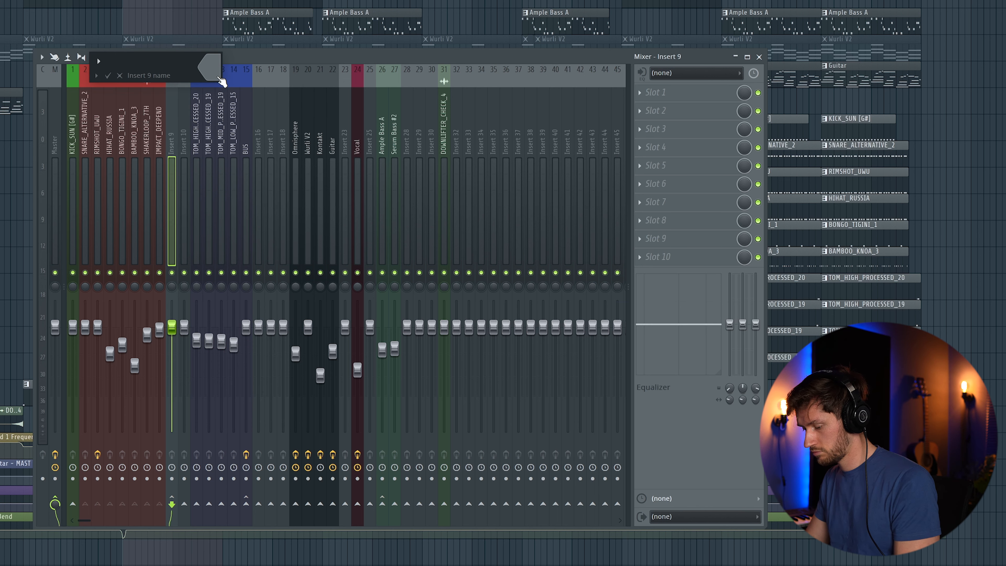
key(Return)
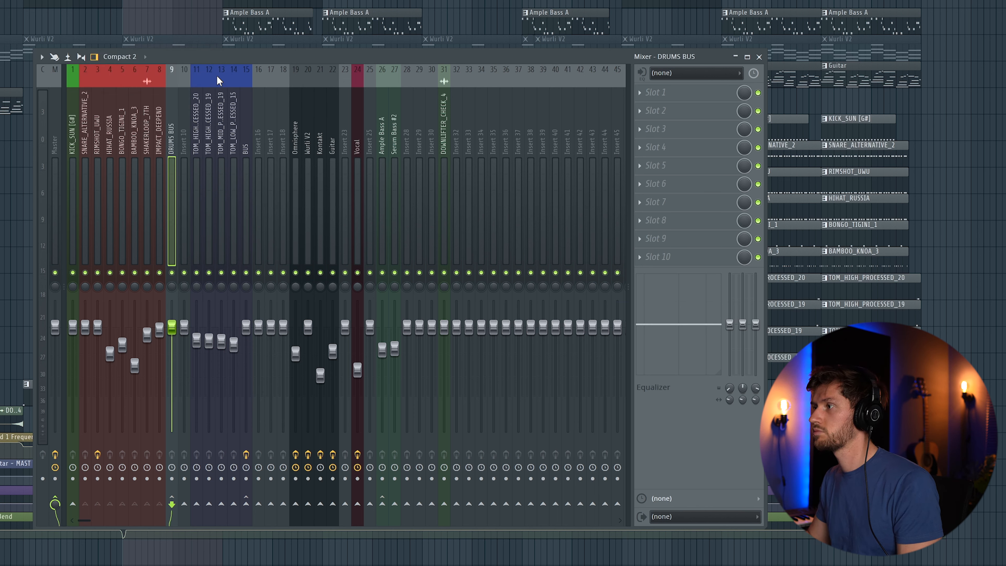
Play the drums through DRUMS BUS and move that mixer track to position 2, directly after KICK_SUN [G#].
key(space)
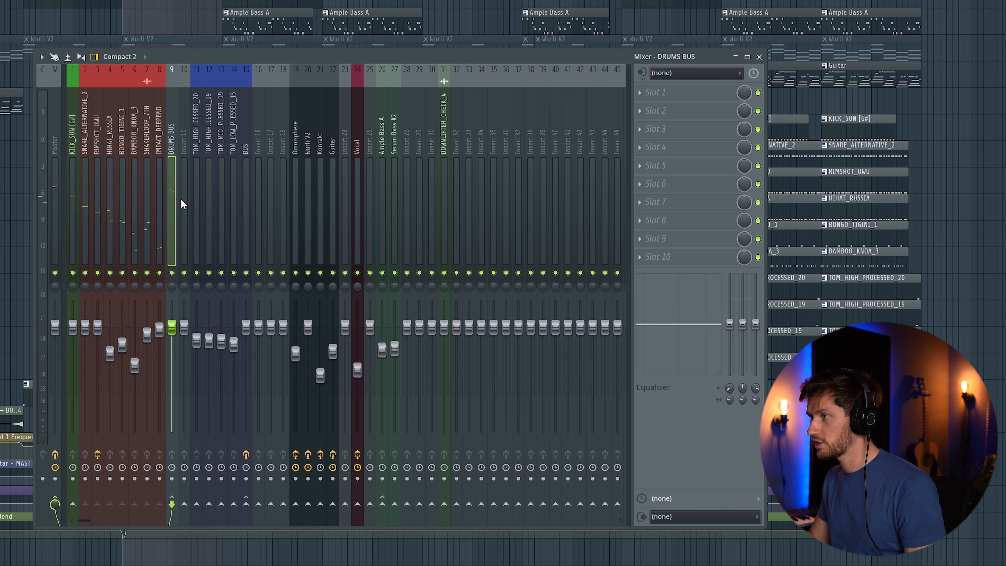
key(alt+Left)
key(alt+Left)
key(alt+Left)
key(alt+Left)
key(alt+Left)
key(alt+Left)
key(alt+Left)
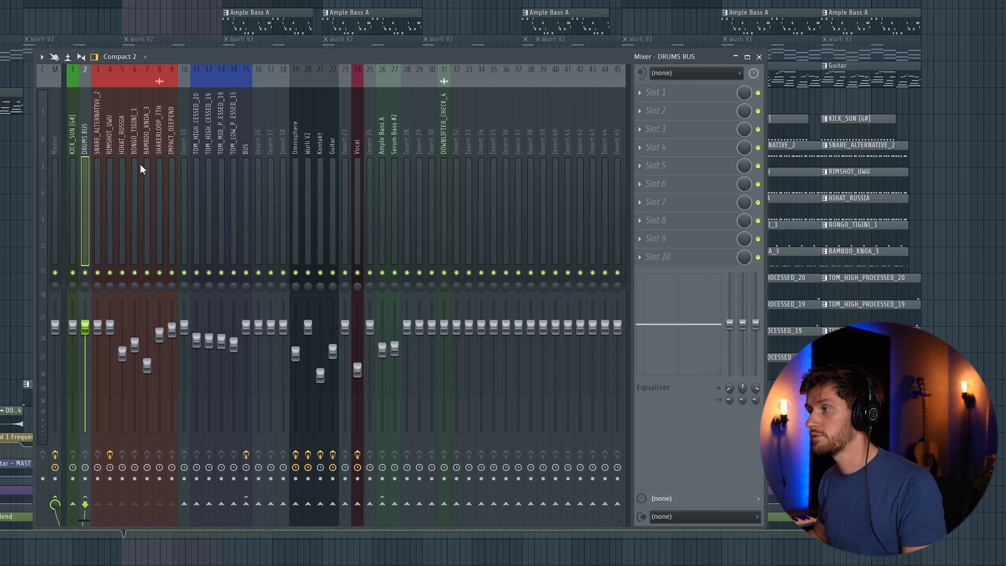
key(space)
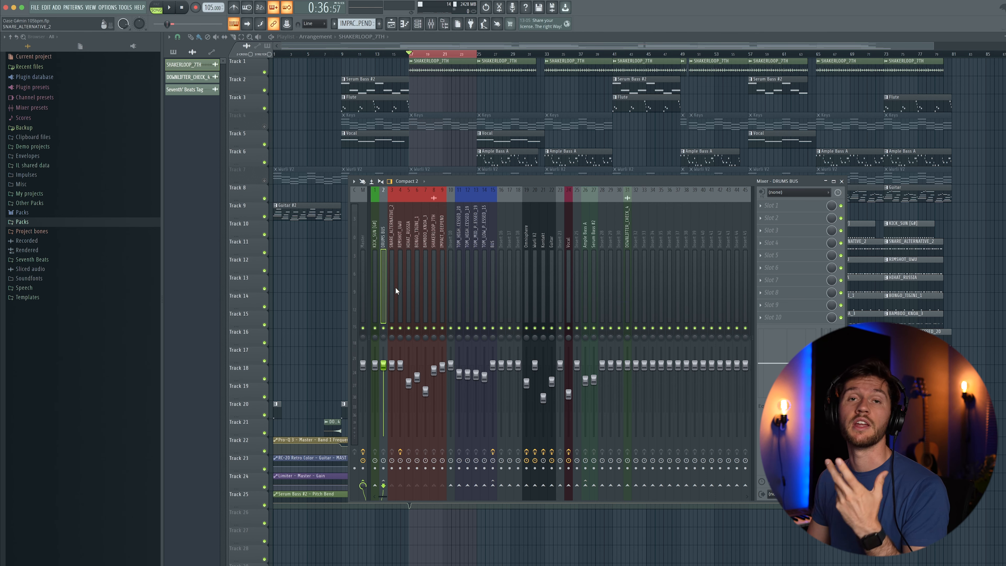
Load Pro-Q 3 into the first effect slot of the SNARE_ALTERNATIVE_2 mixer track.
click(396, 287)
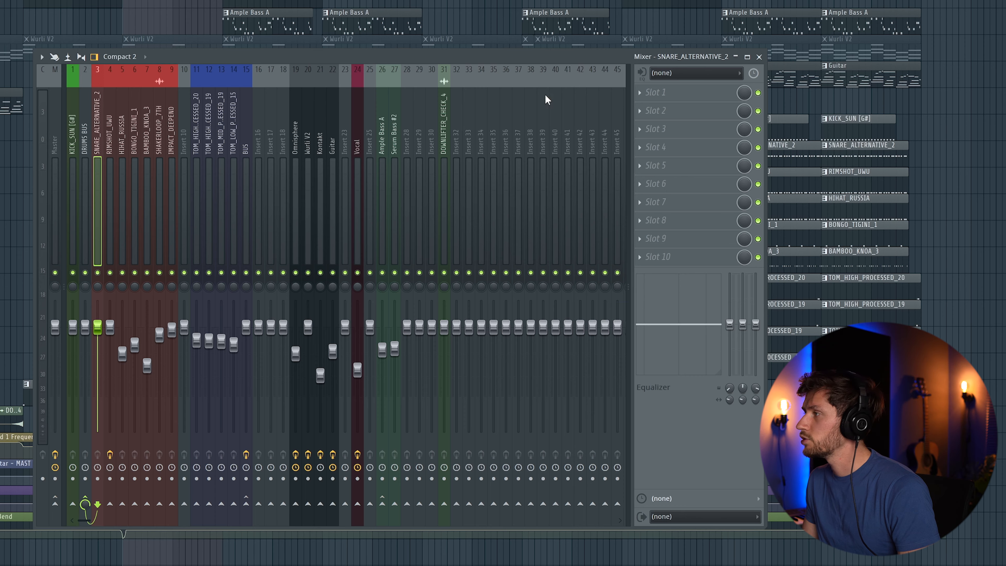
click(644, 94)
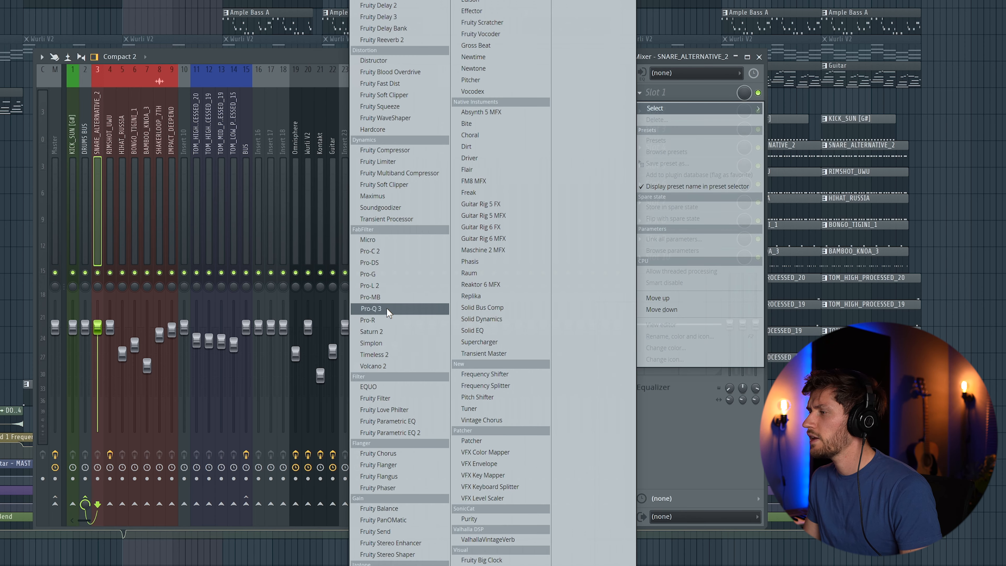
click(371, 308)
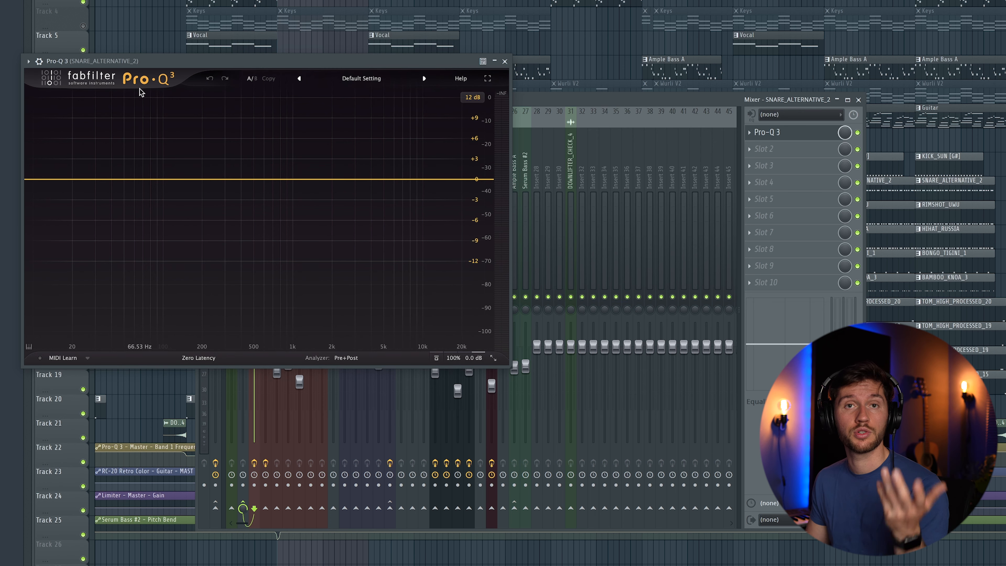
Boost the snare with a bell band at about 13774 Hz and +2.62 dB during playback, and close the equalizer.
click(401, 179)
key(space)
drag(400, 180, 440, 163)
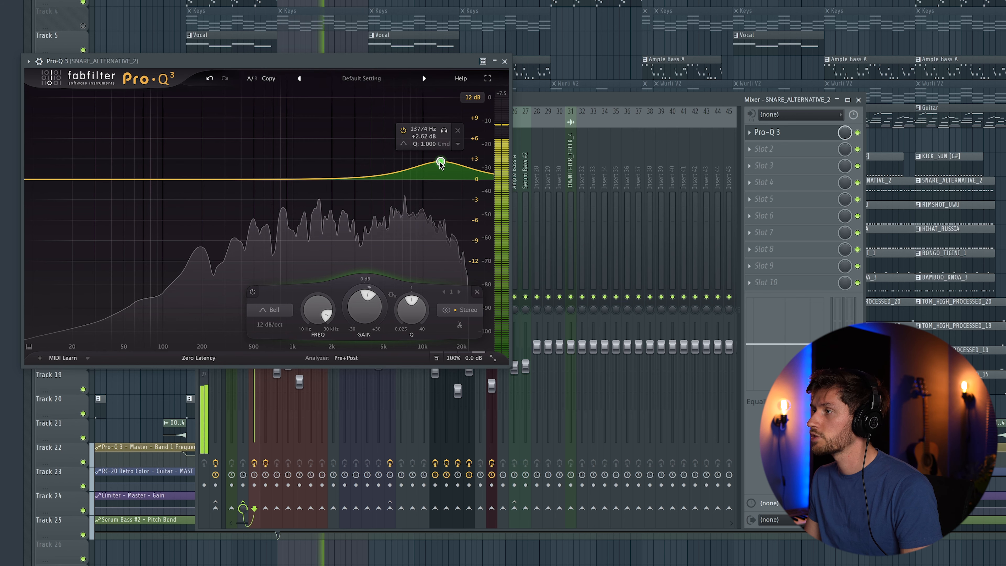
click(505, 62)
key(space)
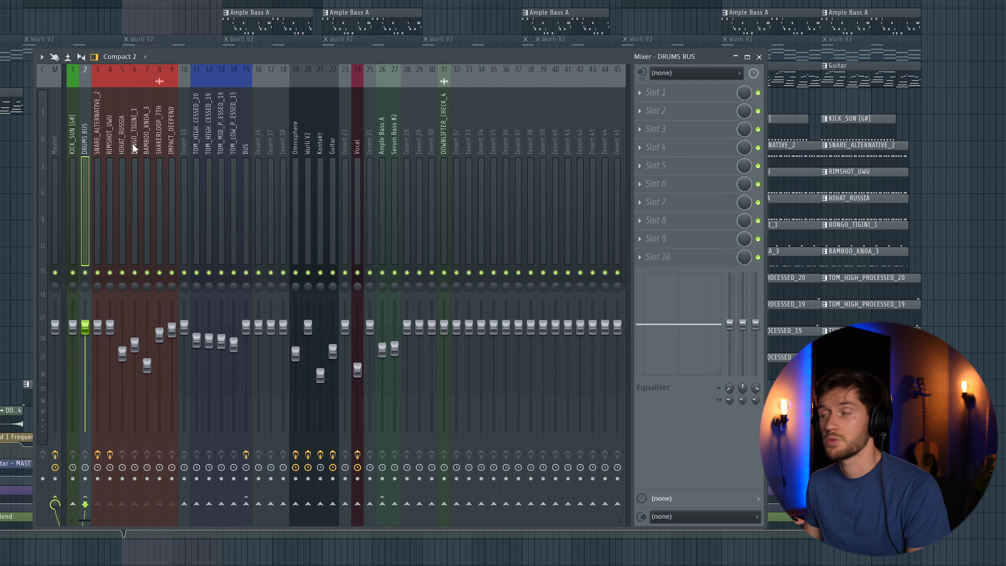
Go through the tom mixer tracks and select the BUS track they feed.
click(197, 148)
click(209, 150)
click(222, 150)
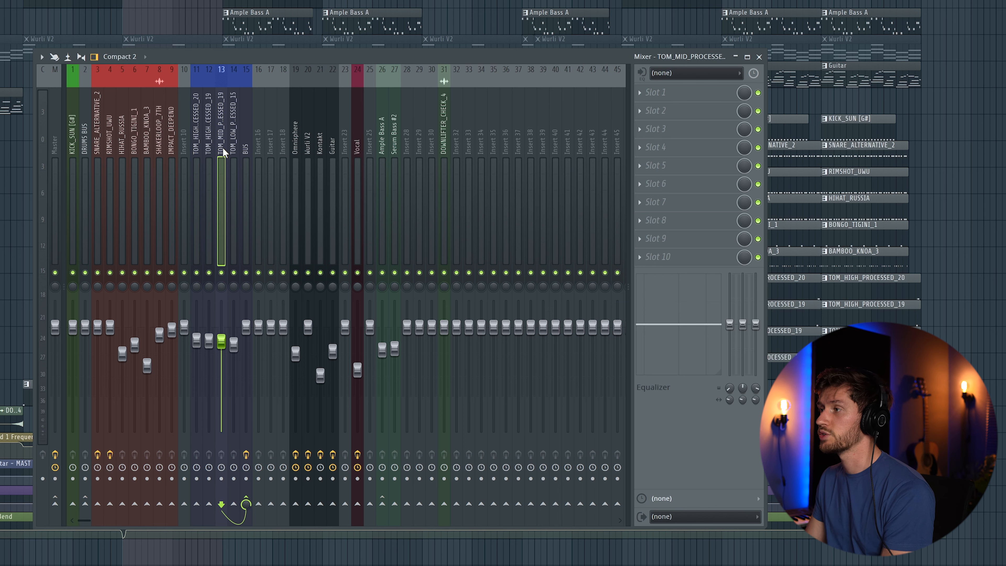
click(246, 147)
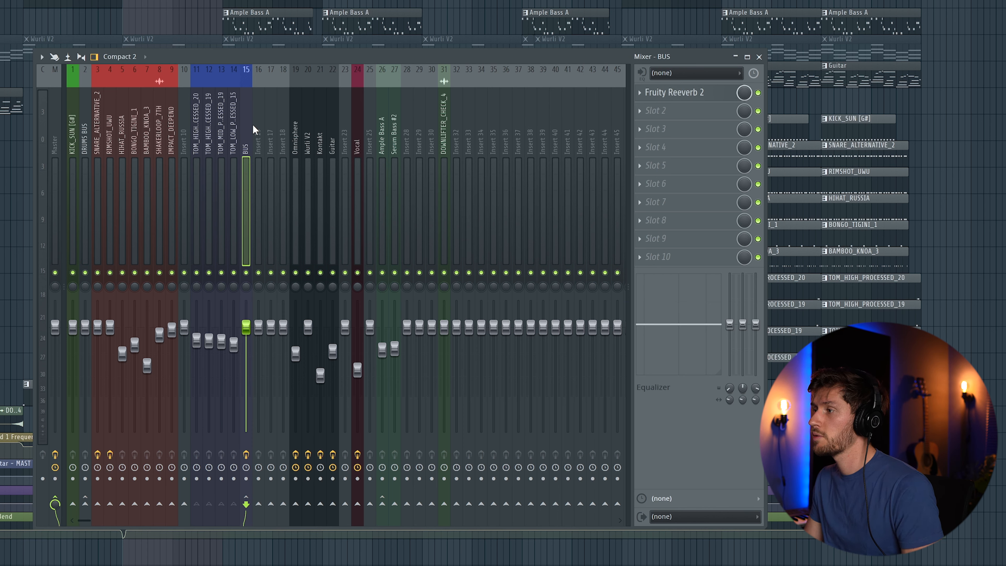
Narrow the playlist time selection to the tom hits at the end of the drum section, and play it with the mixer shown.
key(F9)
key(space)
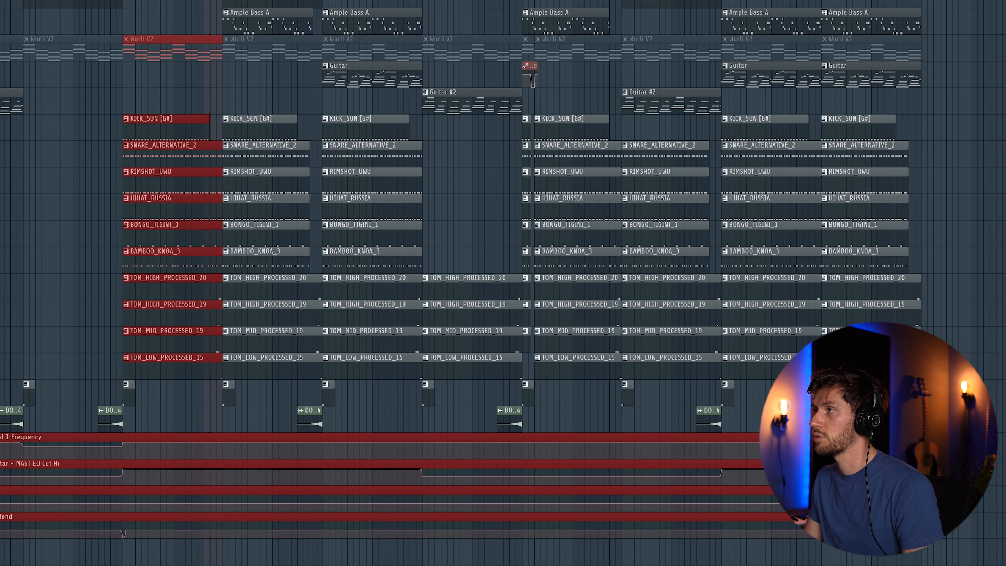
drag(205, 1, 210, 0)
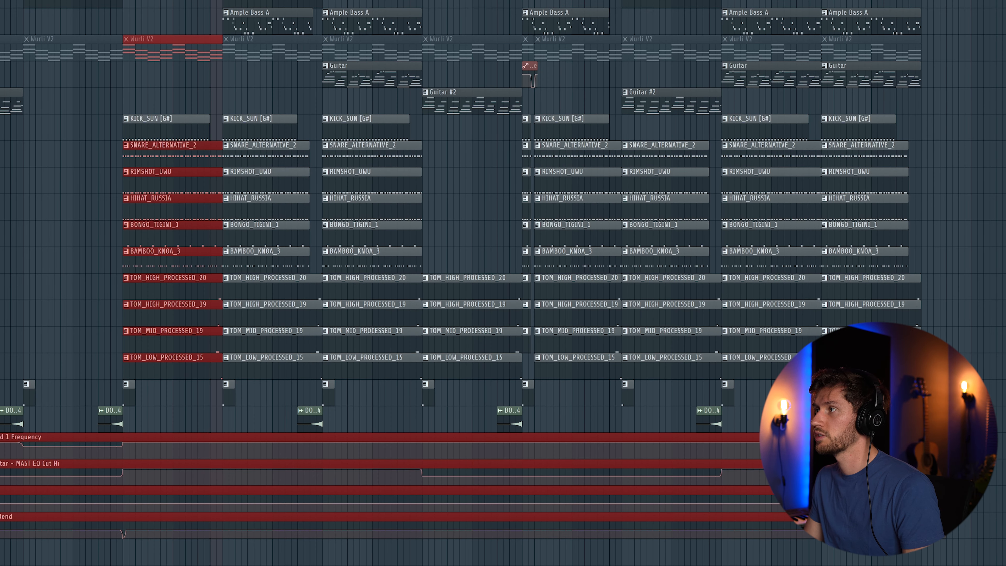
key(F9)
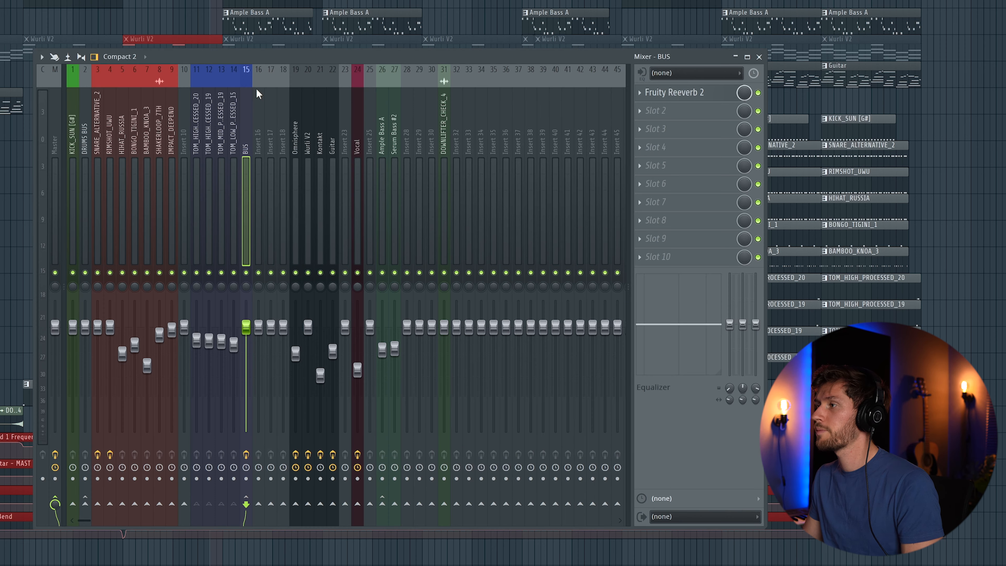
key(space)
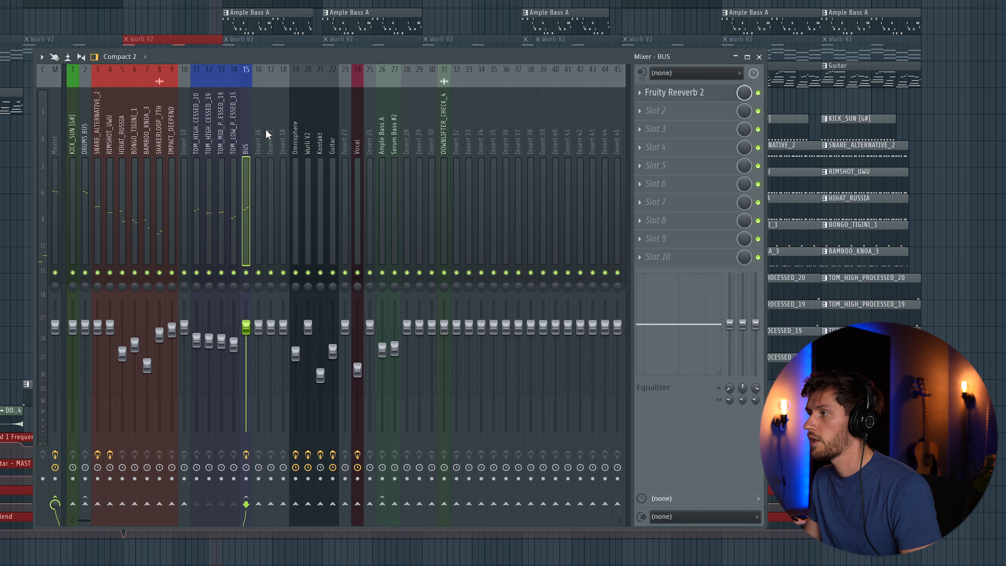
Examine the Fruity Reeverb 2 settings on the toms' BUS track and close the plugin.
click(673, 92)
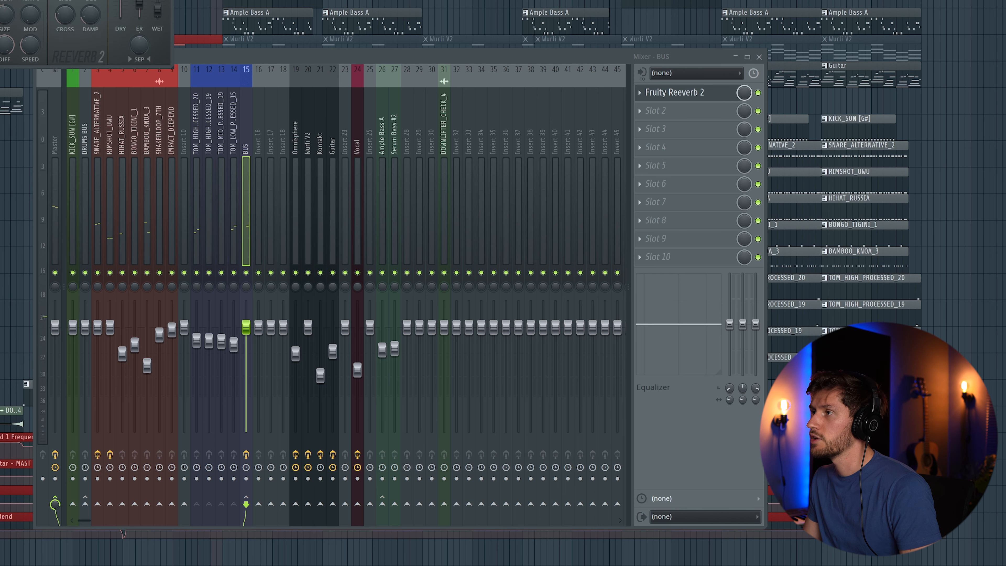
drag(18, 0, 137, 14)
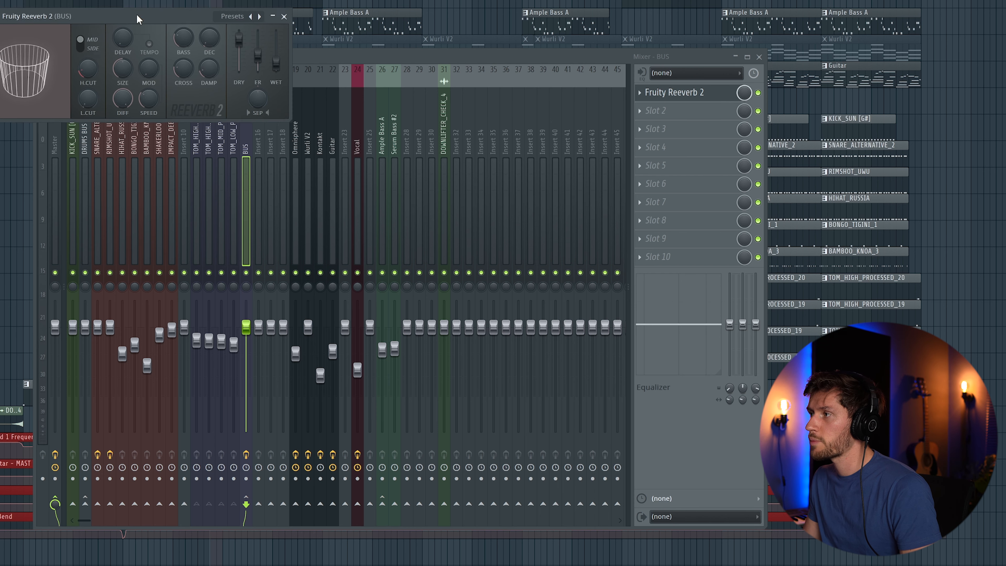
click(284, 16)
Add Pro-Q 3 after the reverb on the toms' BUS, with a low cut at about 100 Hz and 24 dB/oct.
click(650, 113)
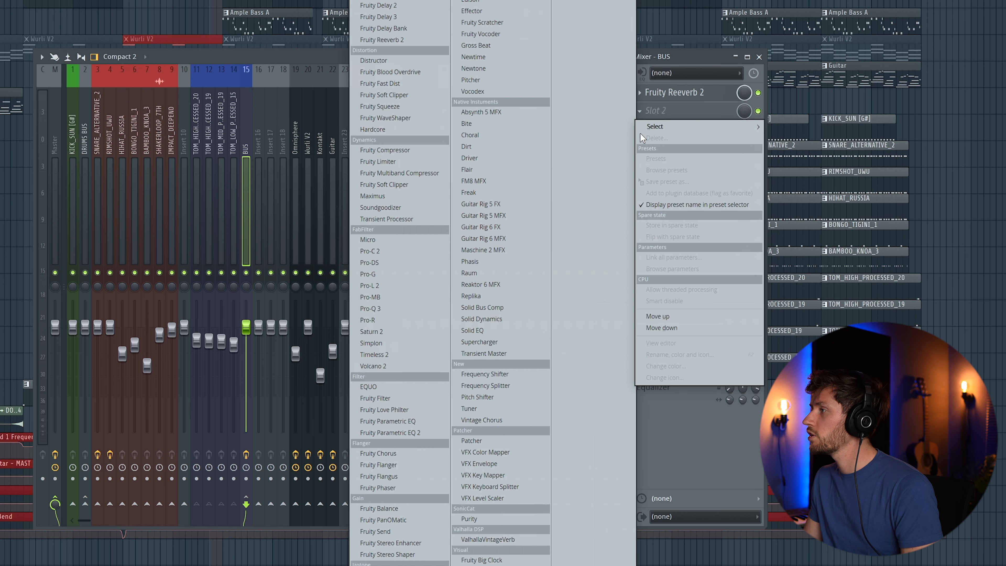
click(370, 309)
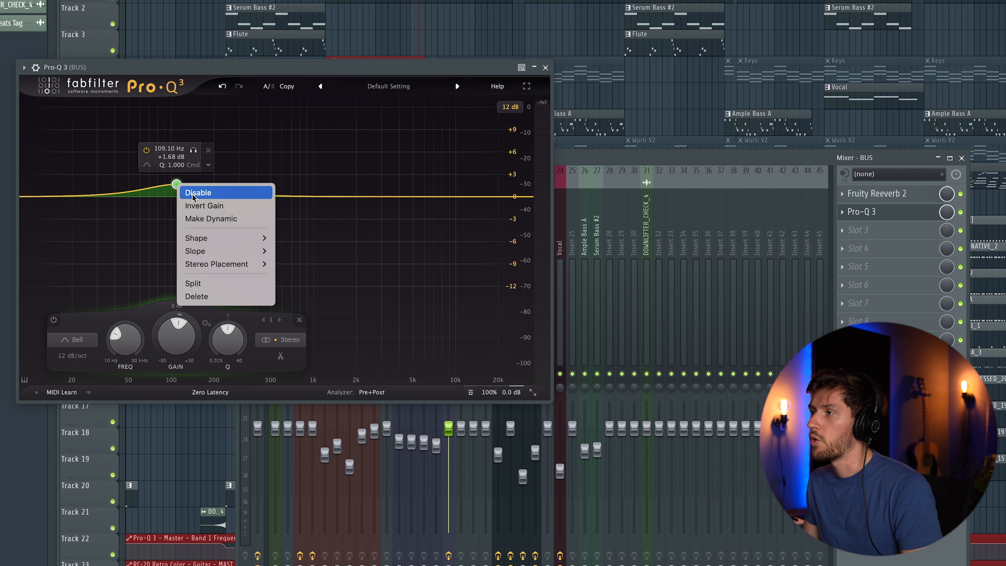
mouse_move(206, 238)
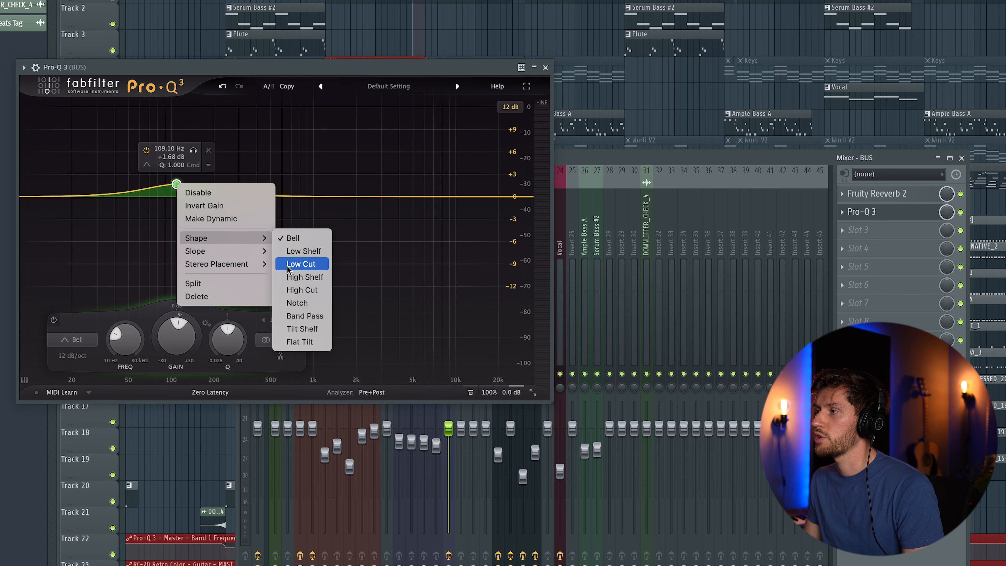
click(312, 269)
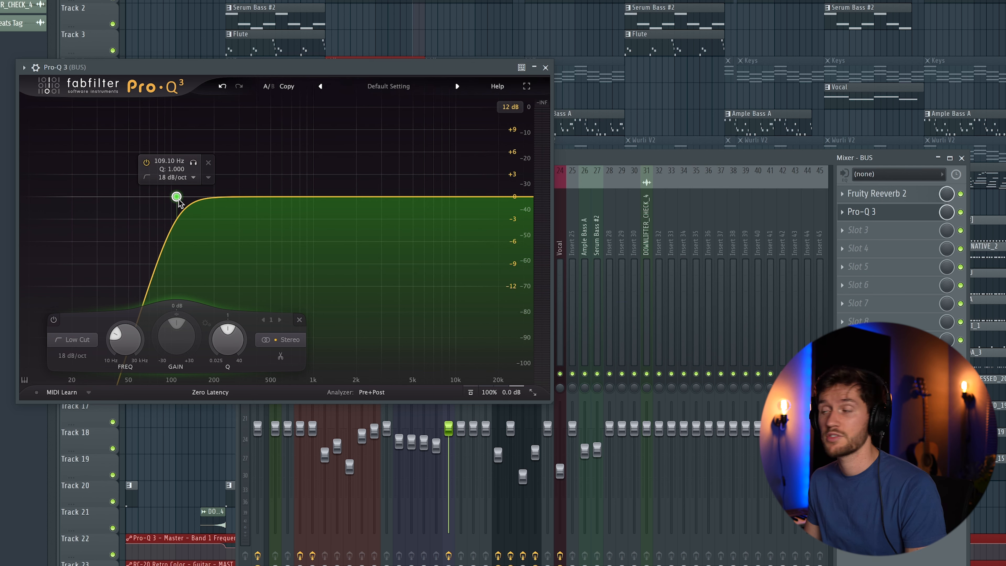
scroll(178, 200, up, 1)
drag(176, 197, 171, 197)
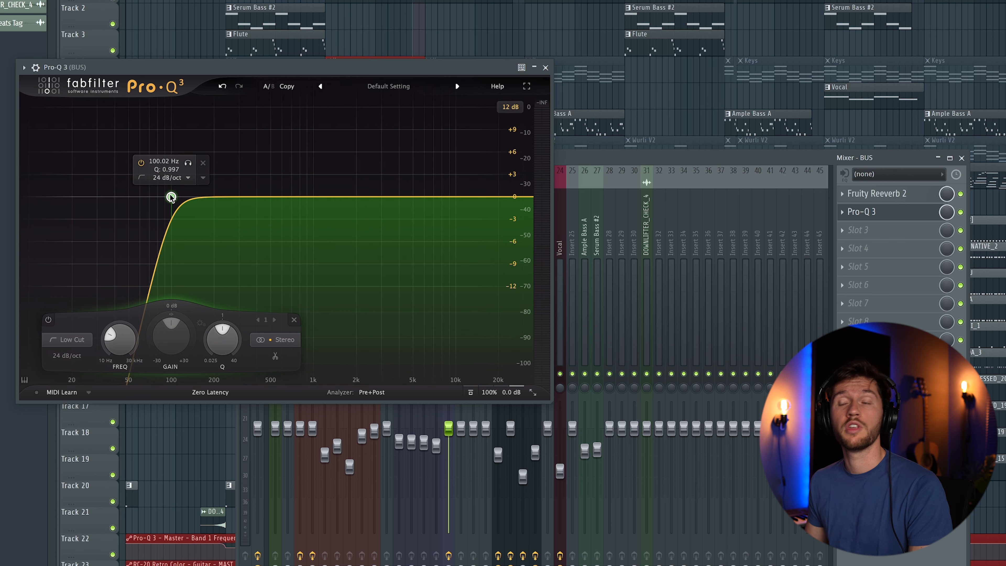
Listen to the tom hits, close the equalizer, and lower the toms' BUS fader slightly.
key(space)
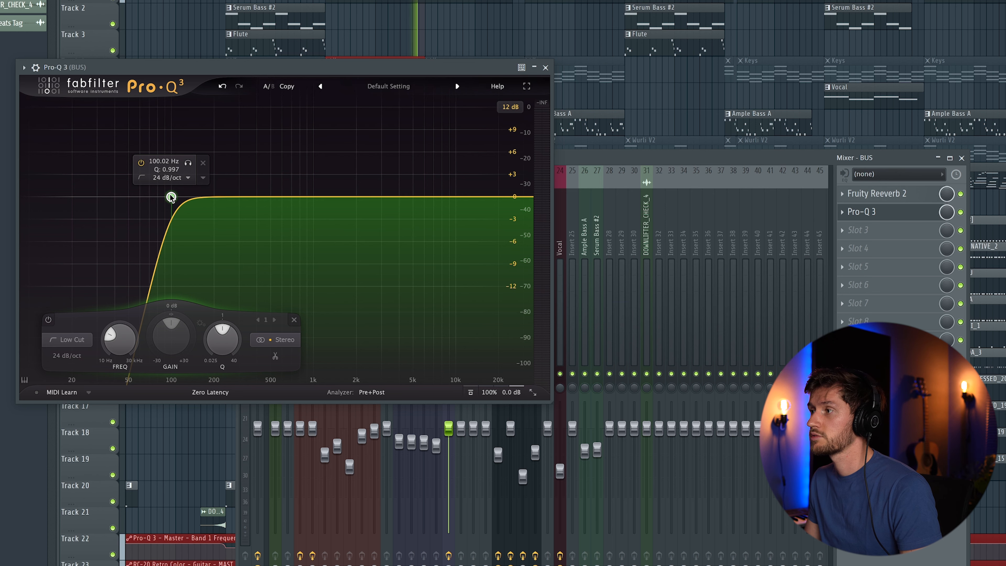
key(space)
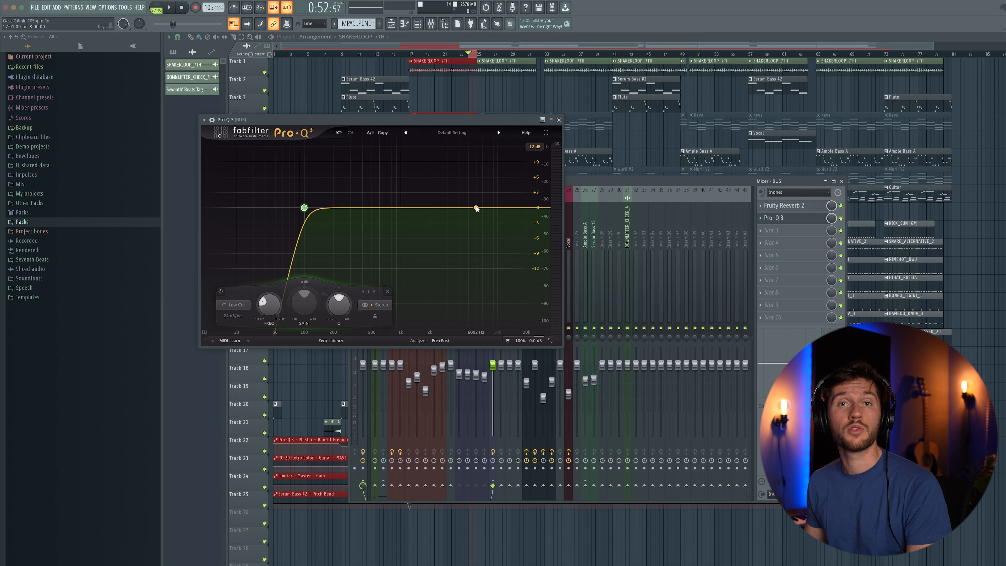
click(559, 119)
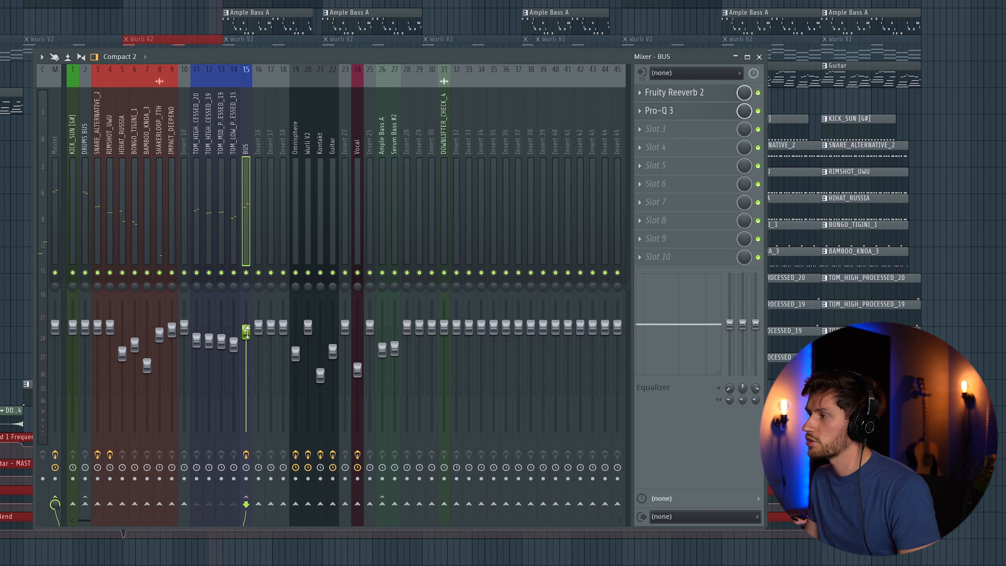
drag(246, 332, 246, 337)
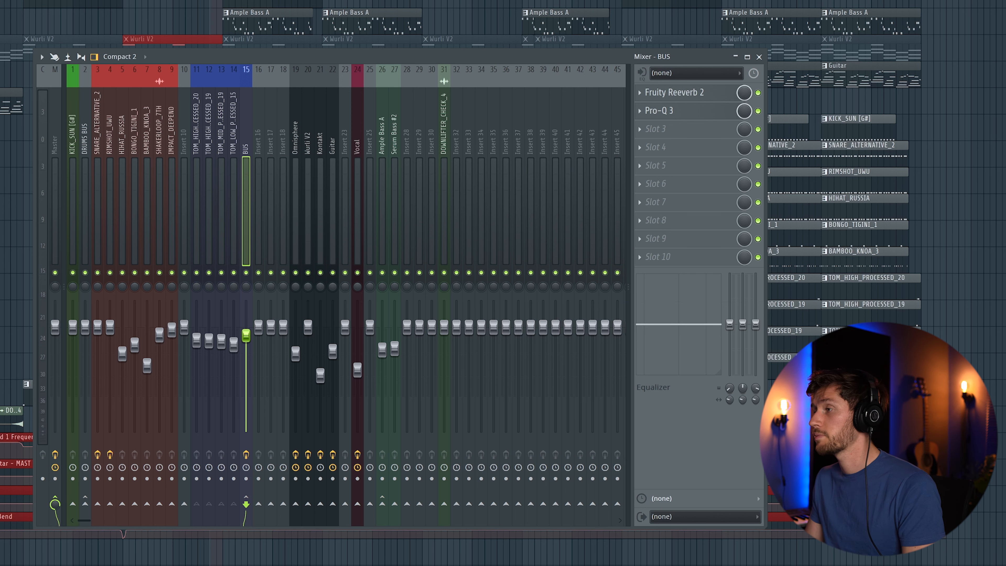
key(space)
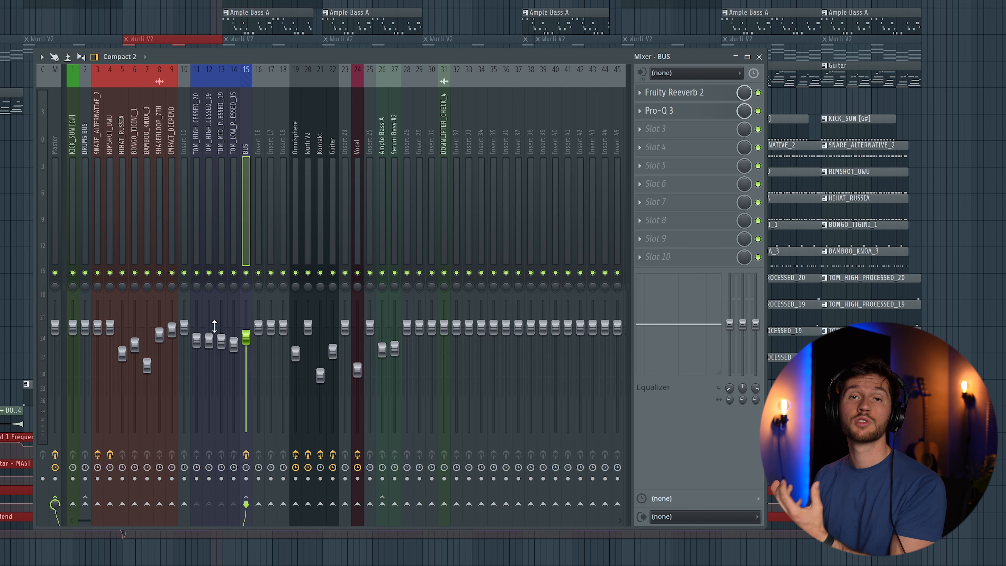
Pan the SNARE_ALTERNATIVE_2 and RIMSHOT_UWU tracks slightly, and play the drums to check them against the HIHAT_RUSSIA track.
click(99, 146)
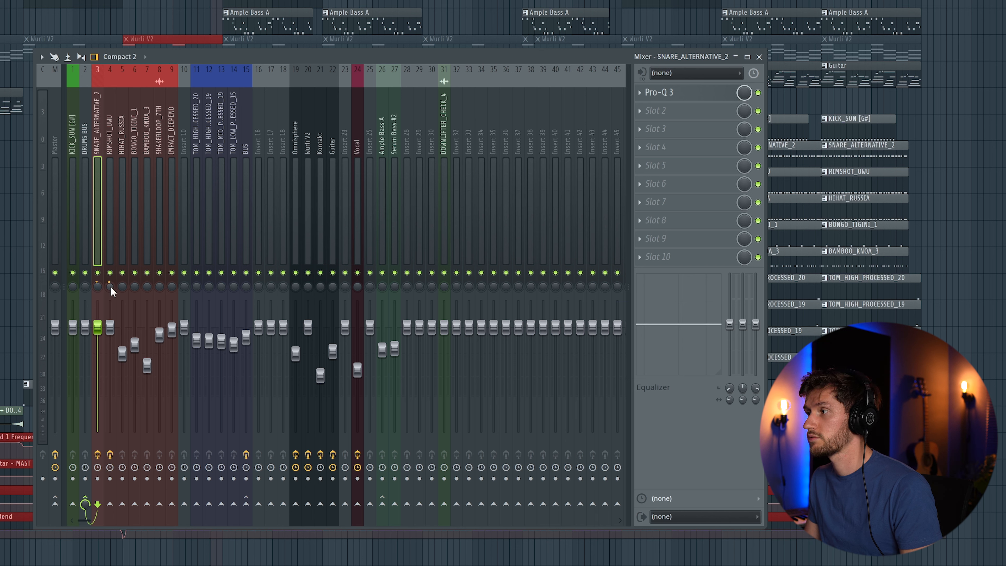
key(space)
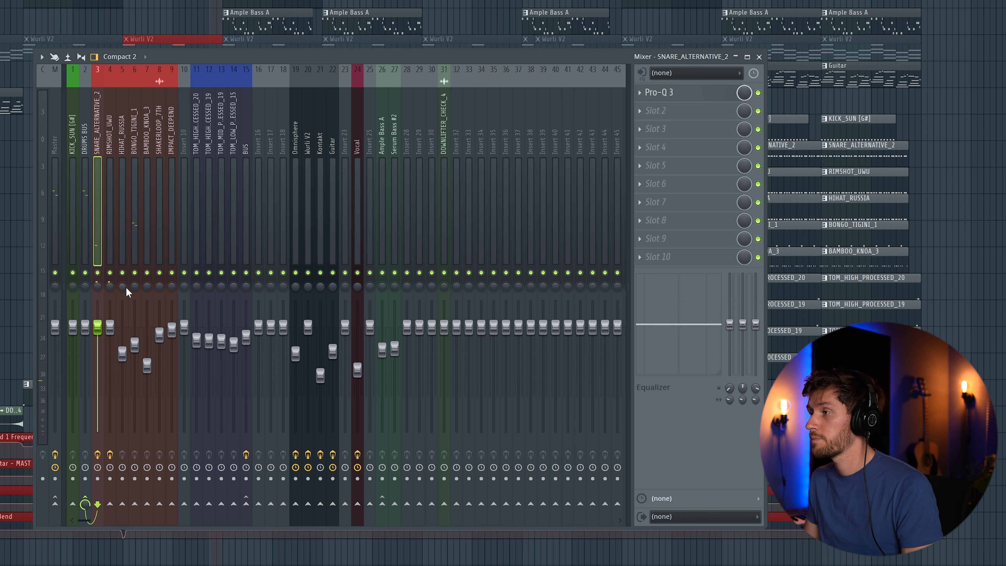
click(125, 139)
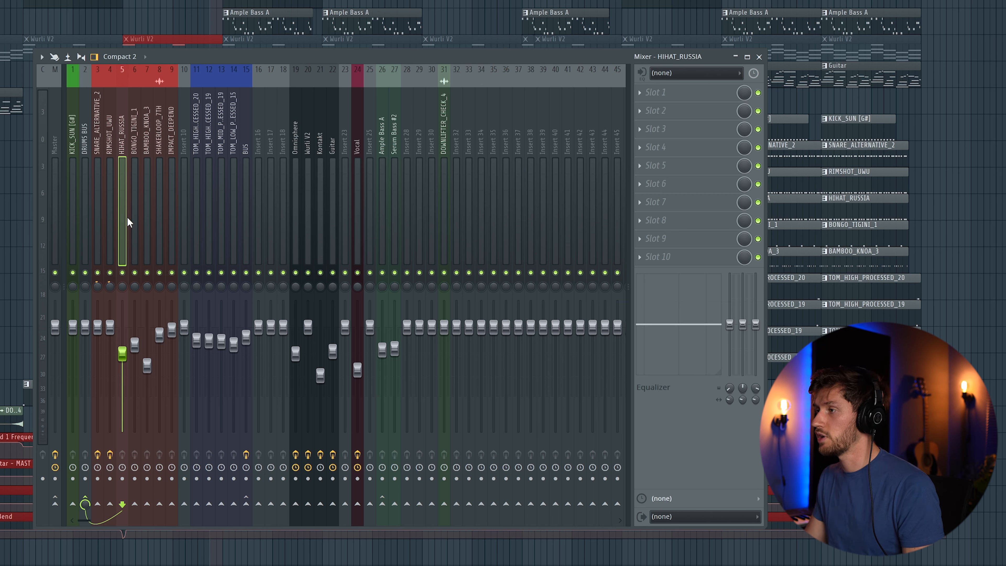
key(space)
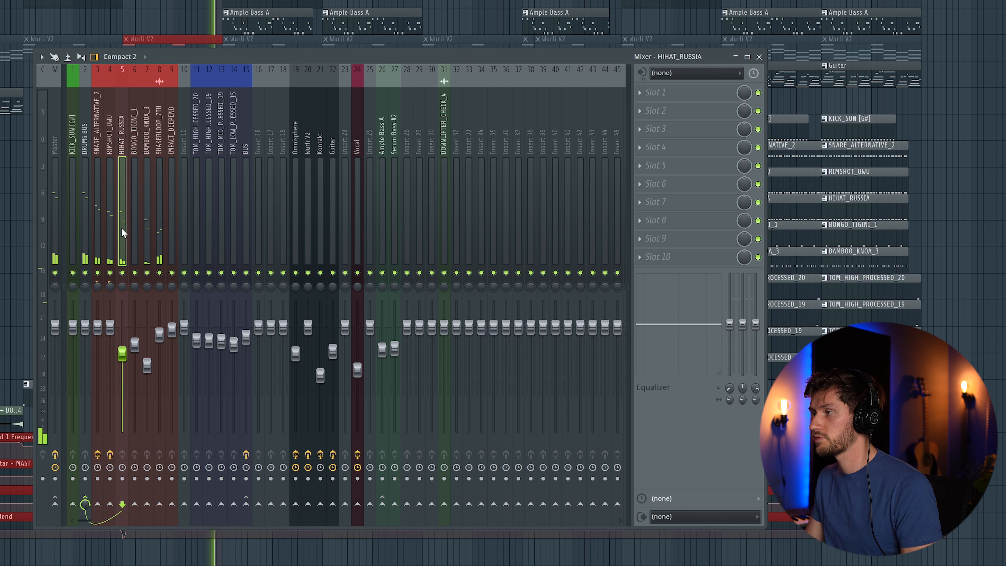
key(space)
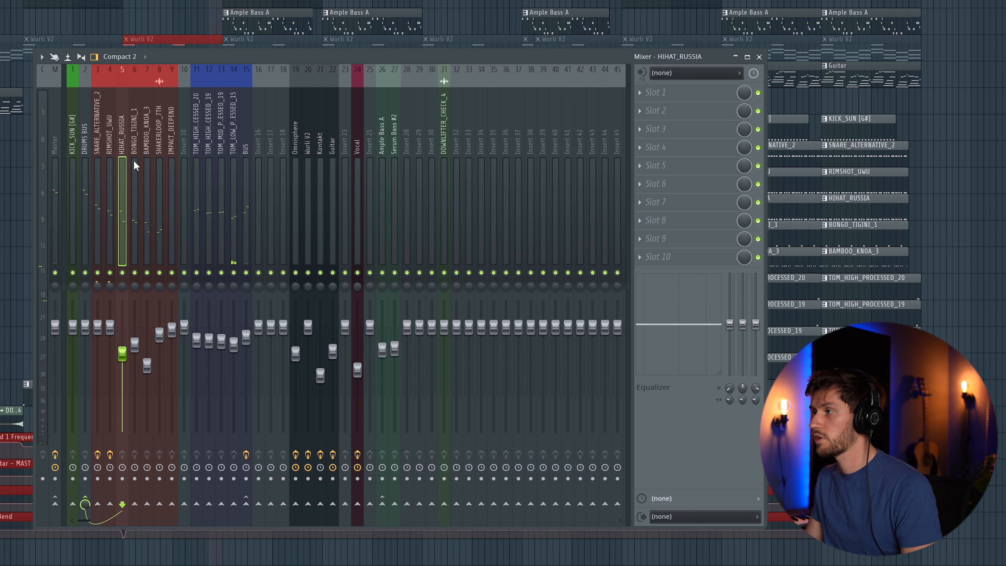
Pan the BONGO_TIGINI_1 and BAMBOO_KNOA_3 tracks off-centre in the mixer and listen to the drums.
click(135, 146)
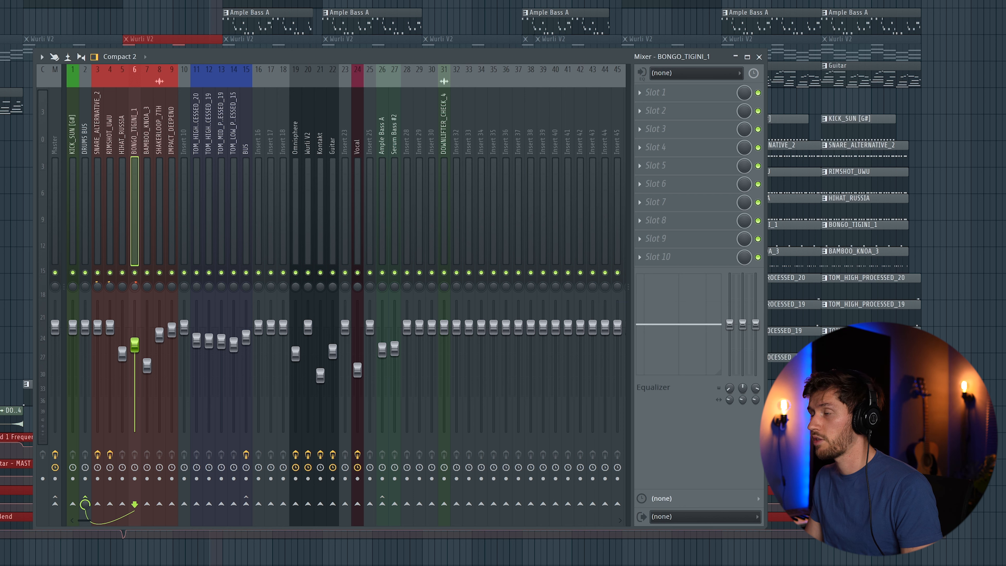
click(145, 151)
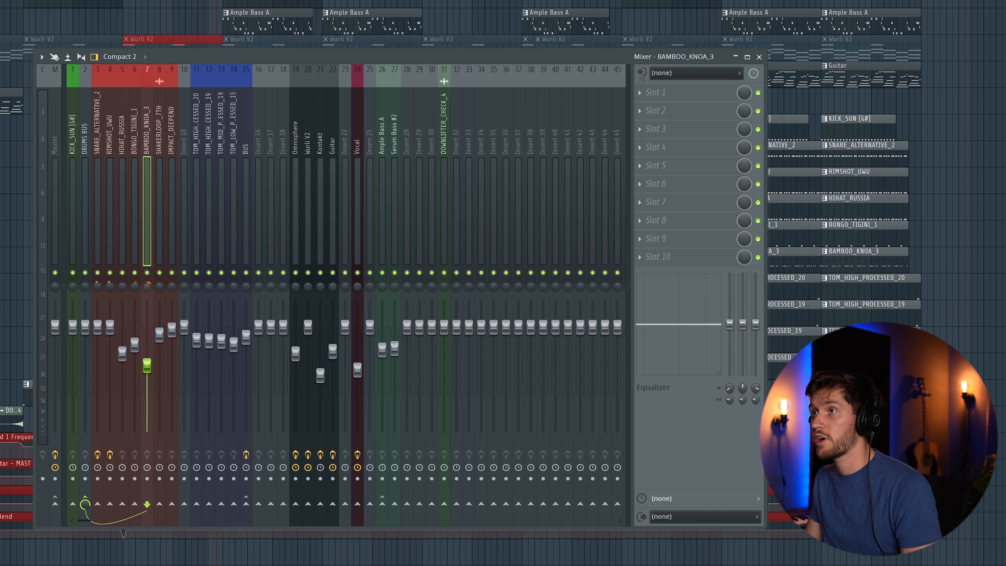
key(space)
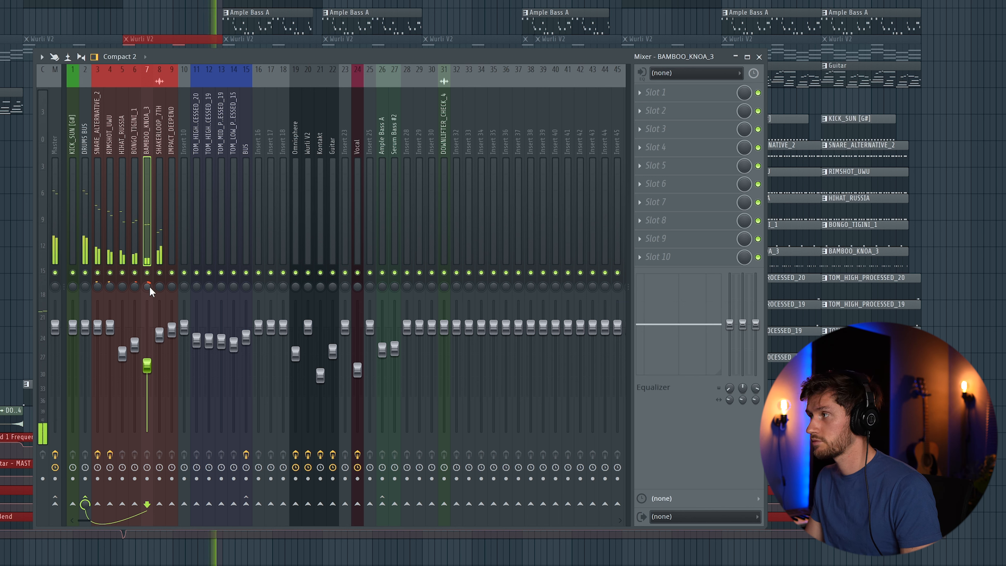
key(space)
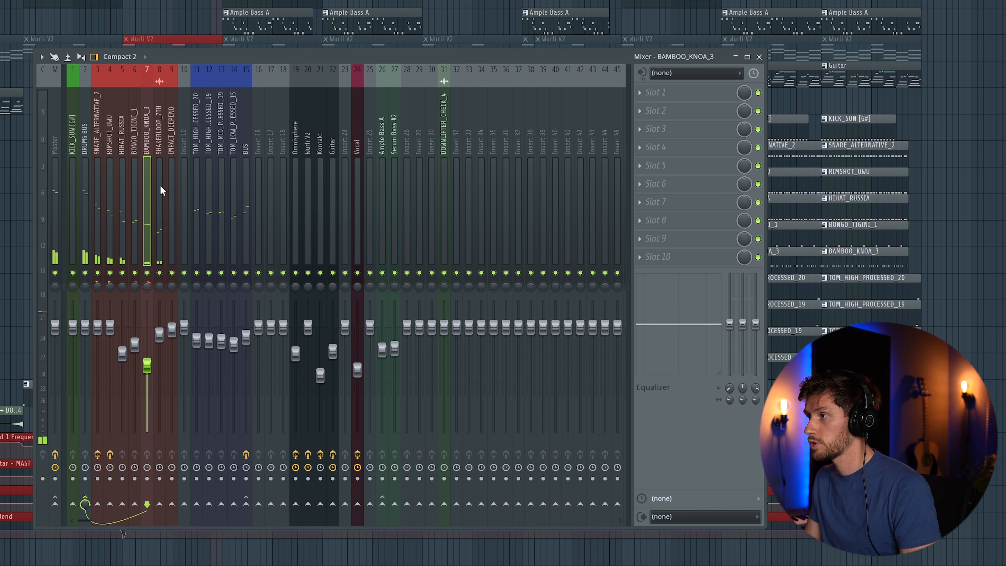
Pan the SHAKERLOOP_7TH track slightly while the drums play, and select the IMPACT_DEEPEND track.
click(161, 151)
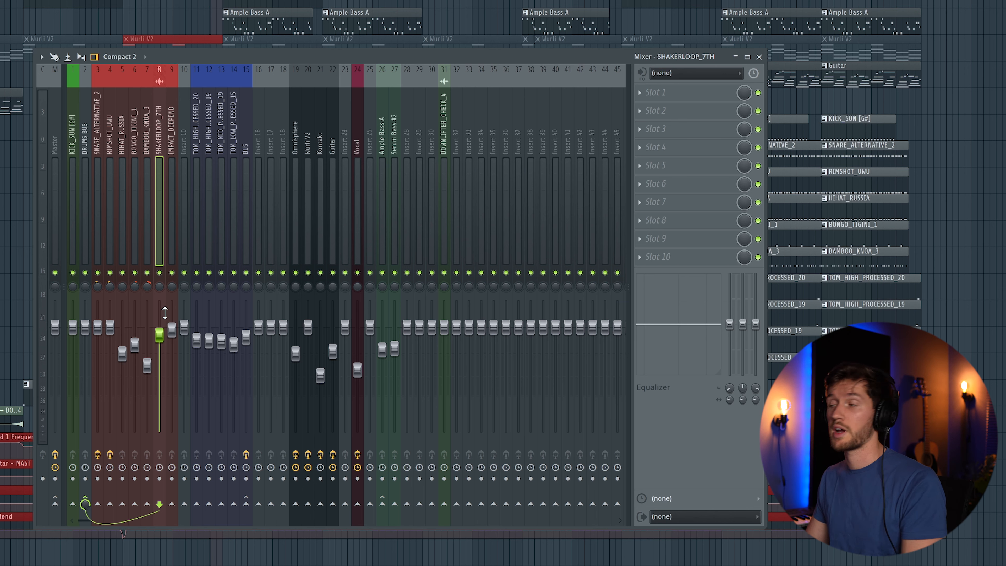
key(space)
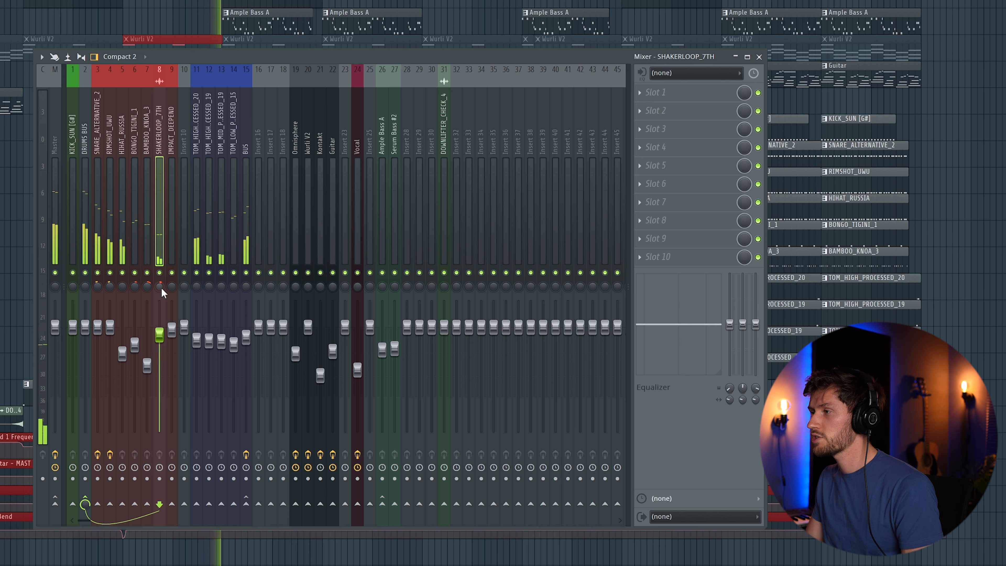
key(space)
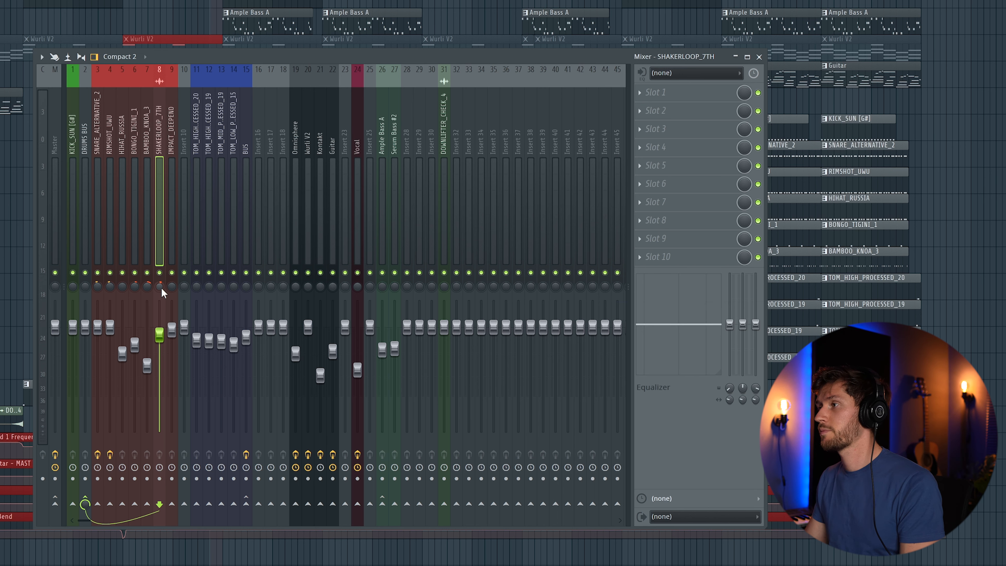
click(174, 170)
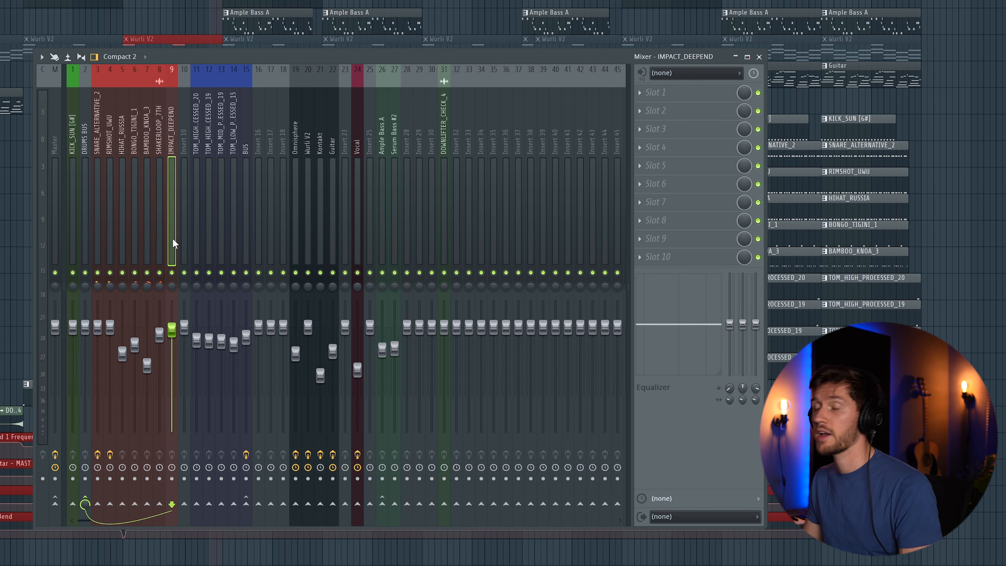
Pan the four individual tom tracks to different stereo positions, playing the tom hits between adjustments.
click(197, 151)
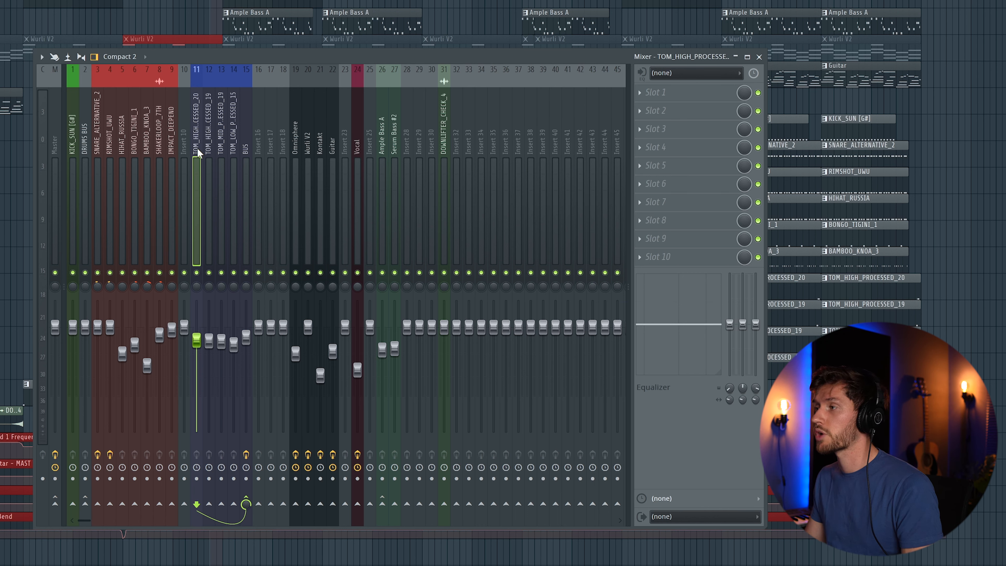
key(space)
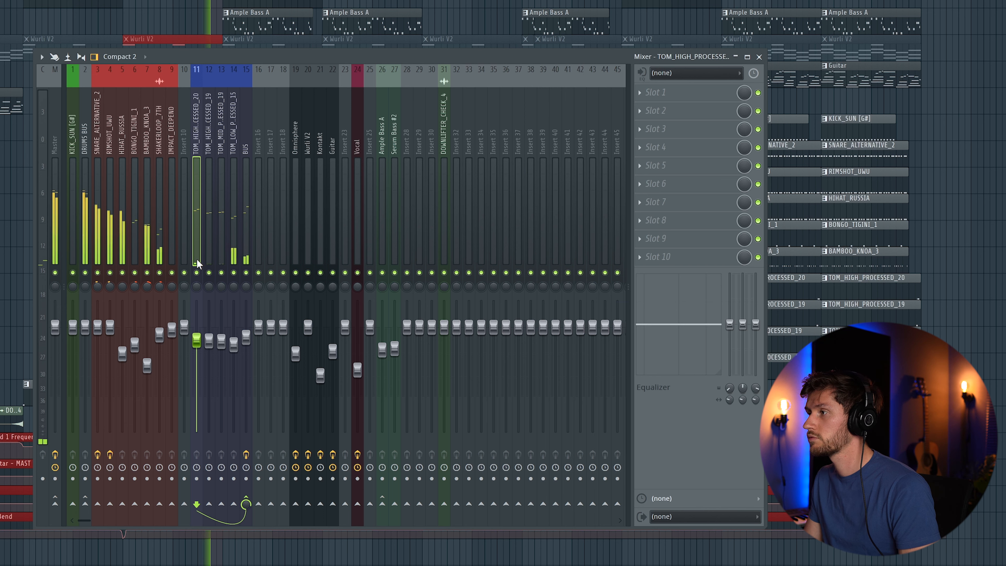
key(space)
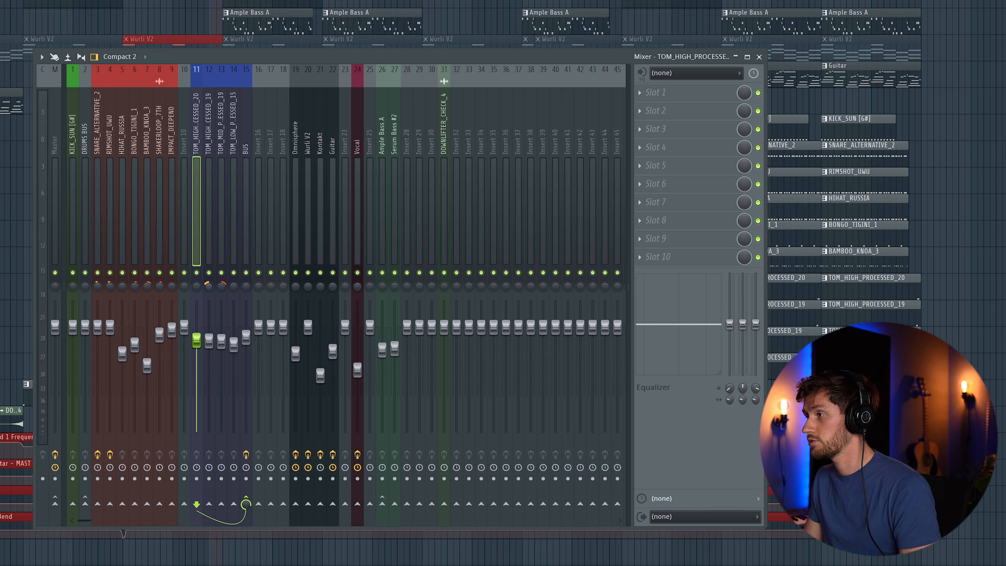
key(space)
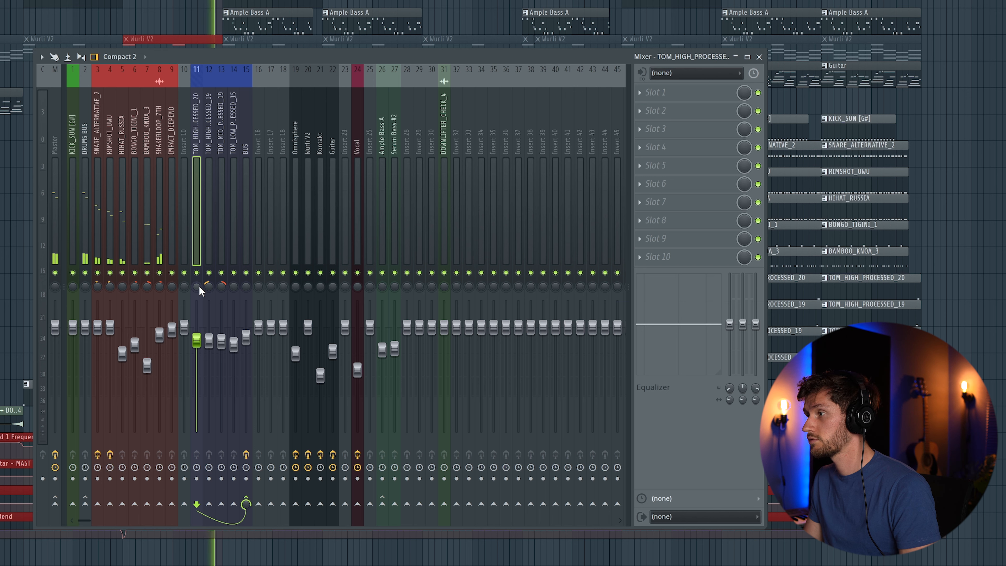
key(space)
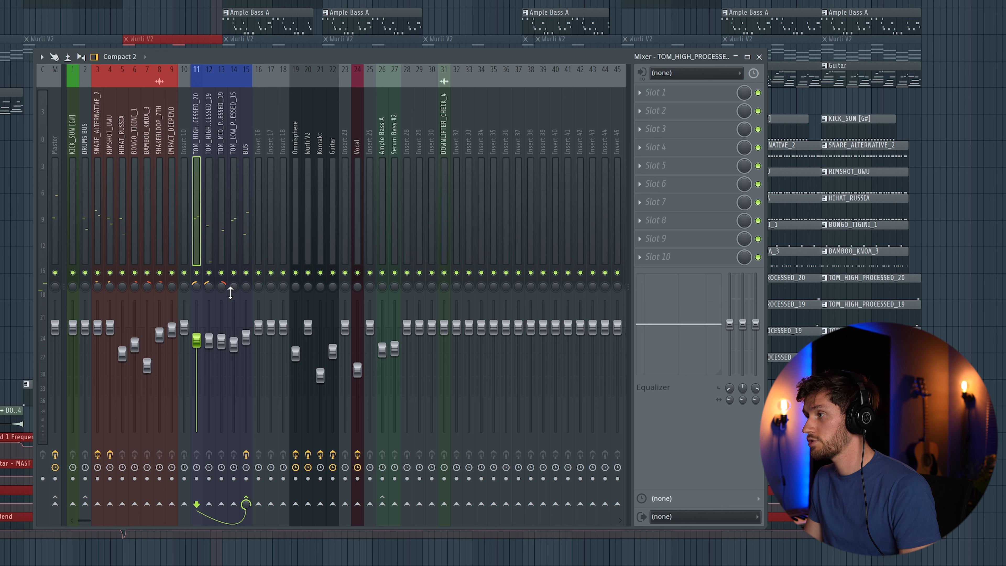
key(space)
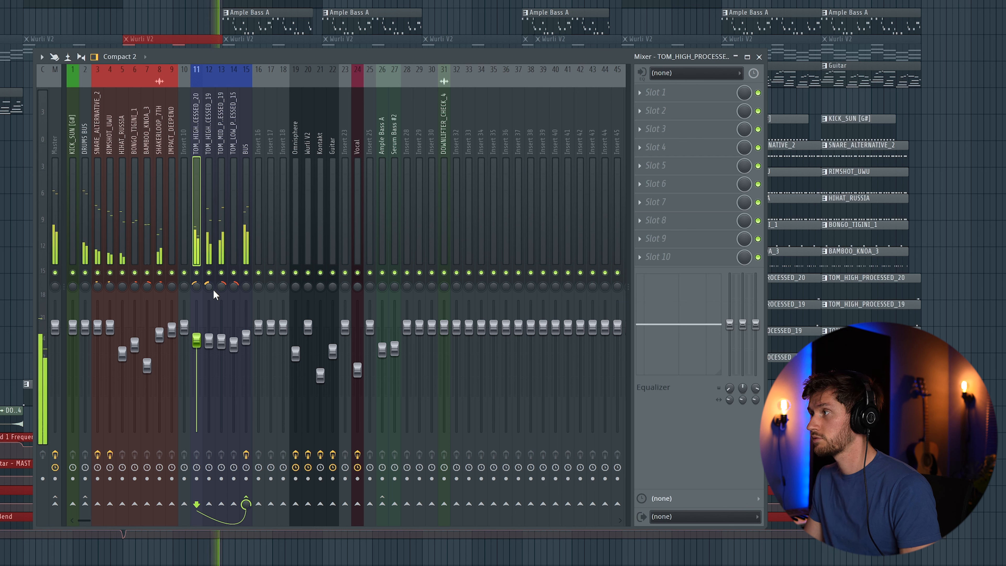
key(space)
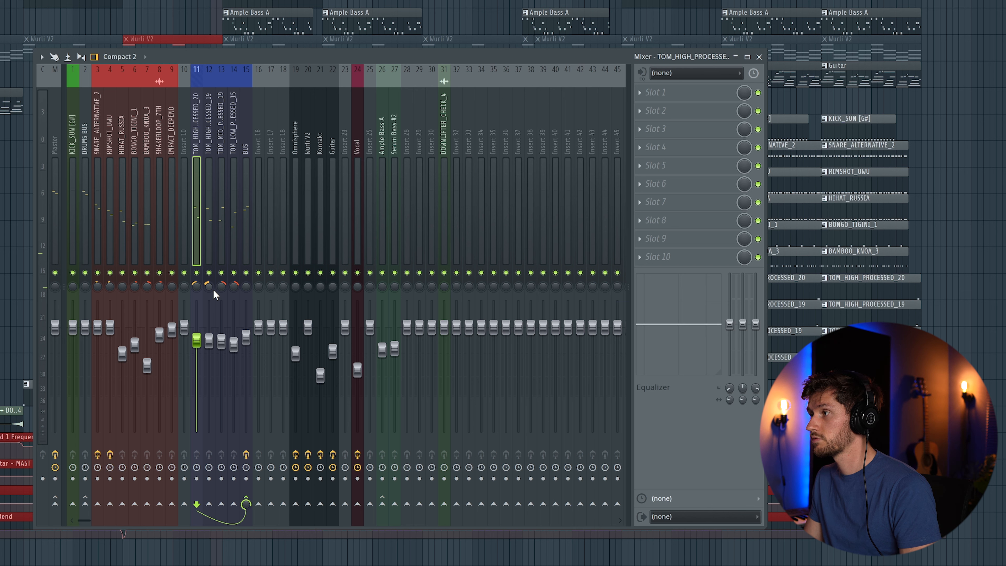
Listen to the panned drums, return to the playlist with the full drum section selected, and unmute the Wurli V2 track.
key(space)
key(space)
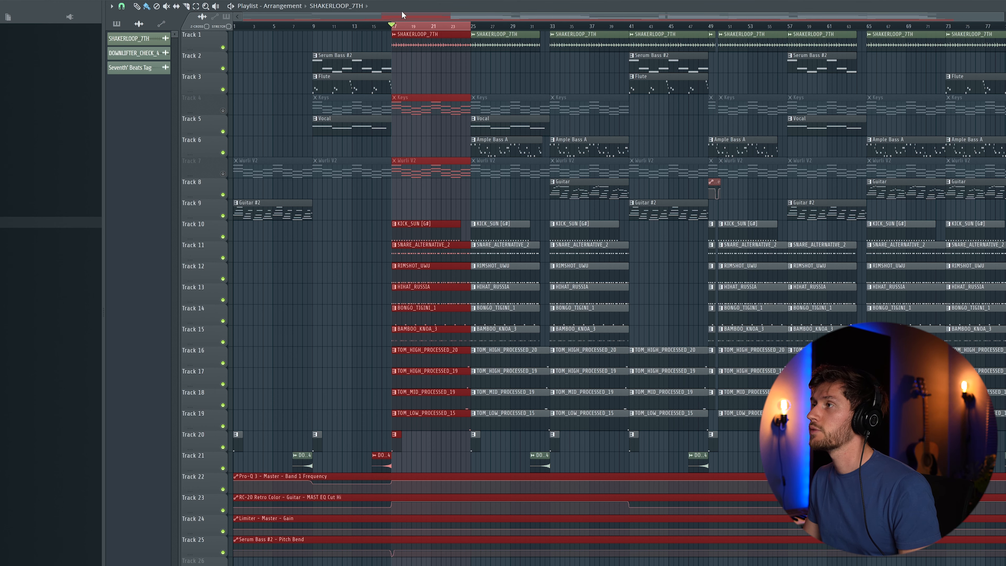
click(419, 0)
click(419, 1)
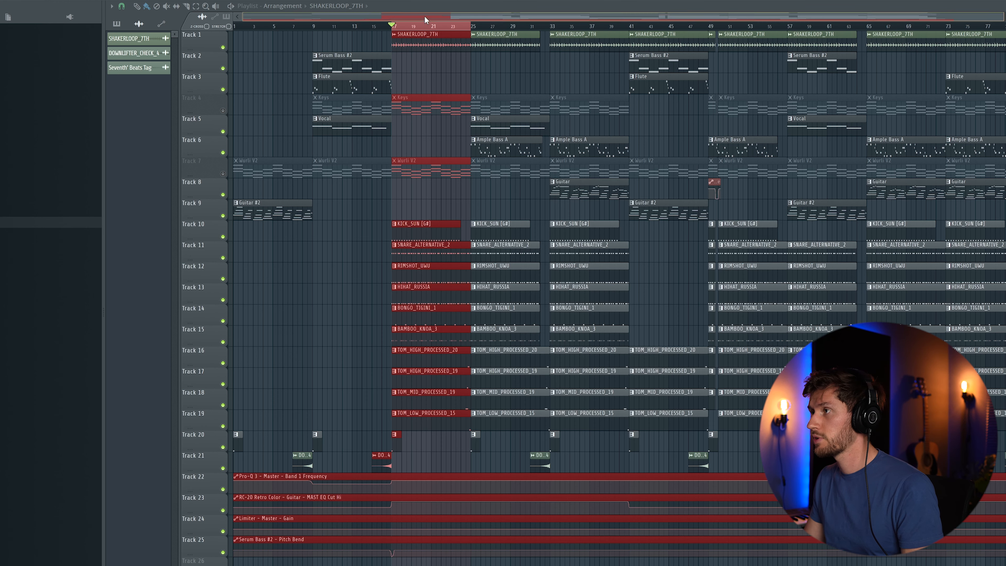
click(224, 174)
Examine the Wurli V2 chords in the piano roll, return to the playlist and play the selected section.
double_click(416, 173)
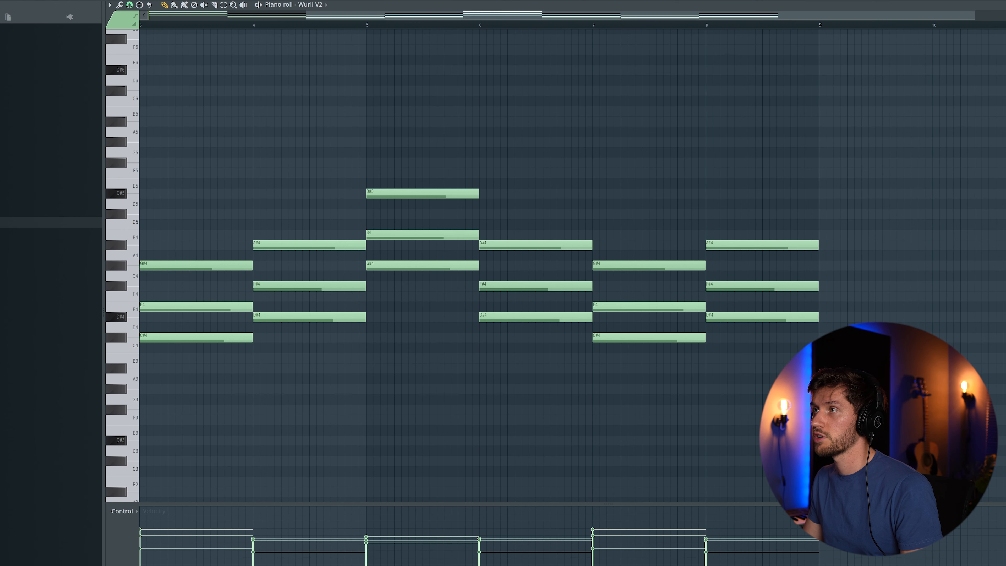
drag(422, 17, 269, 16)
key(space)
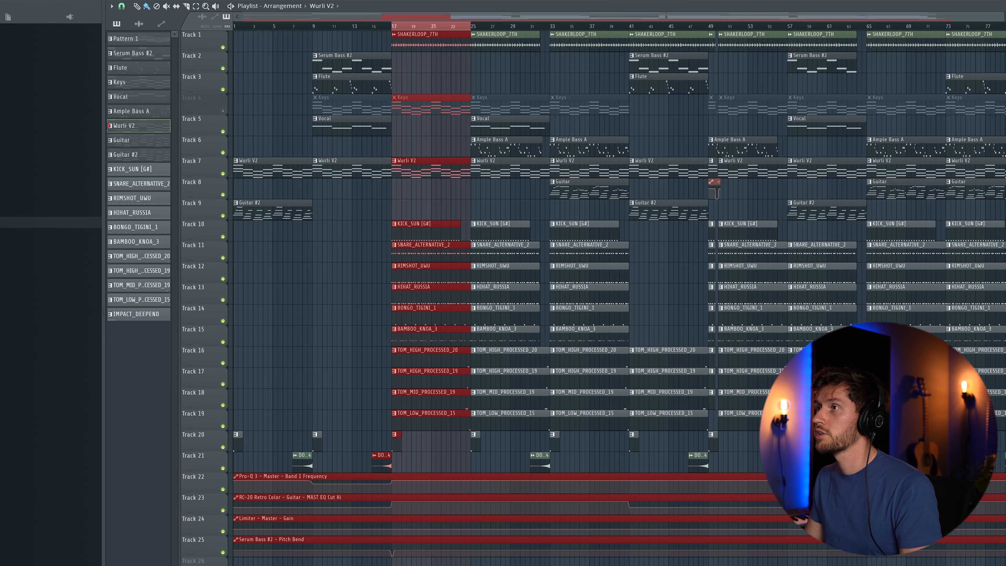
key(space)
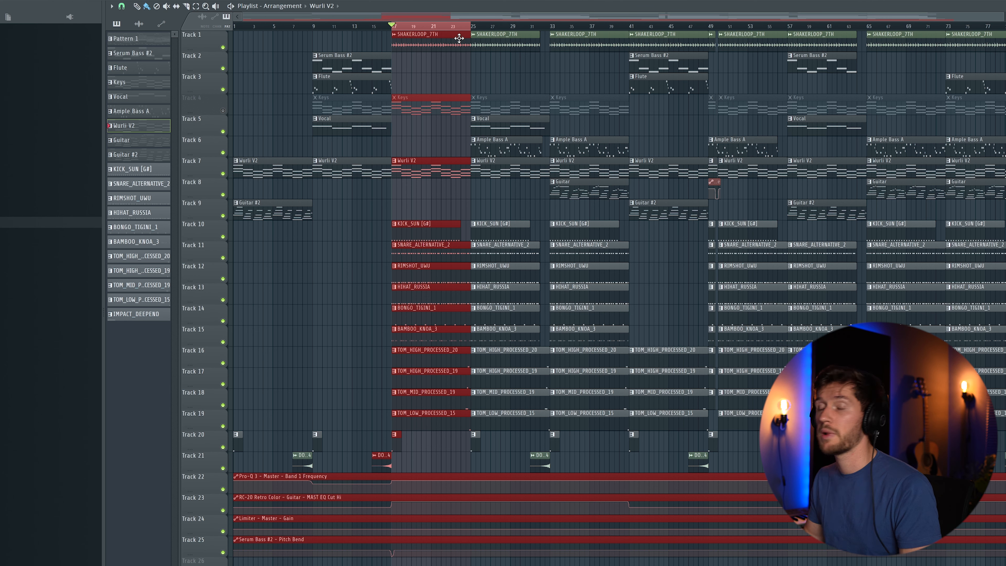
key(space)
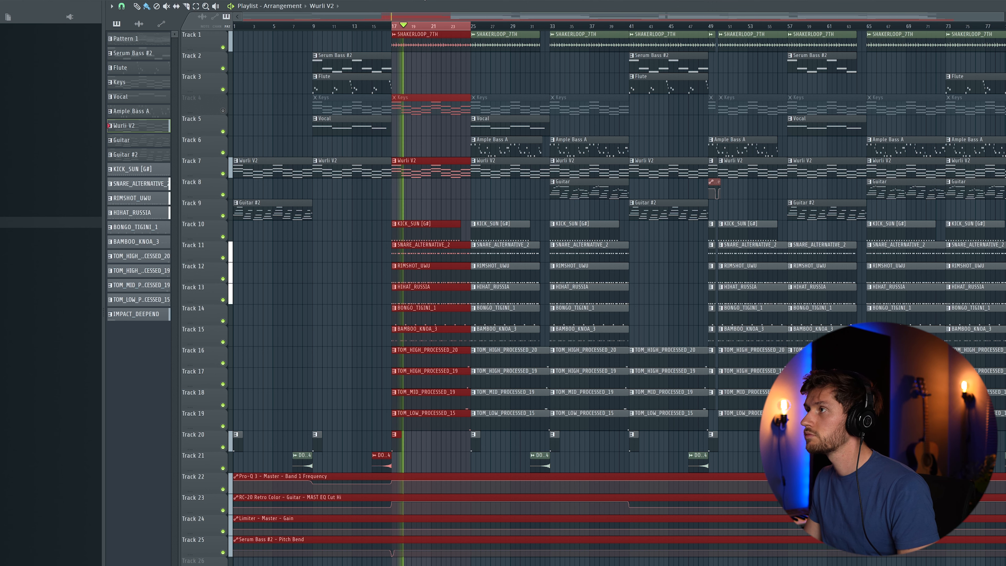
Show the mixer, select the Wurli V2 track, and examine its RC-20 Retro Color effect before closing the plugin.
key(F9)
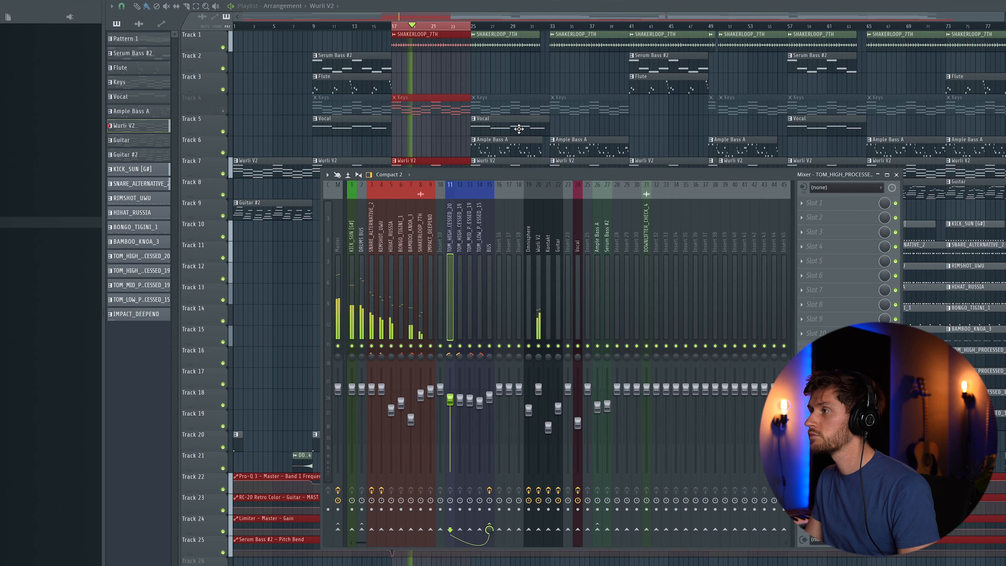
click(540, 238)
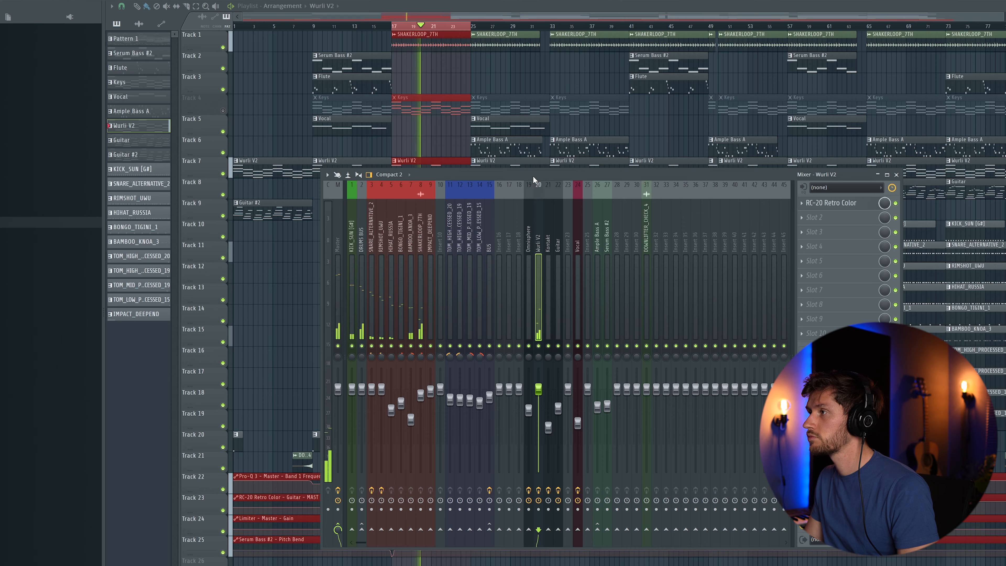
drag(533, 175, 487, 177)
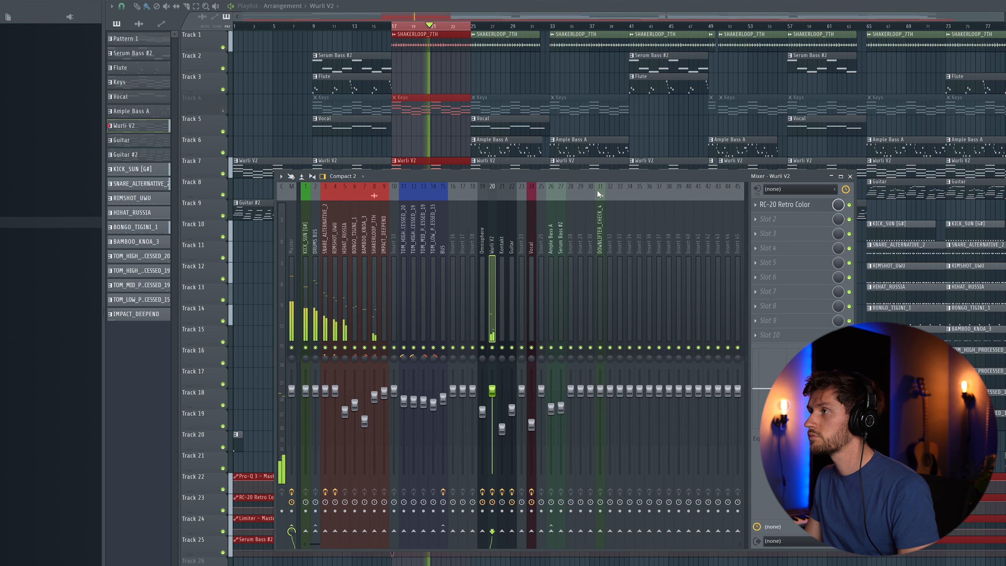
key(space)
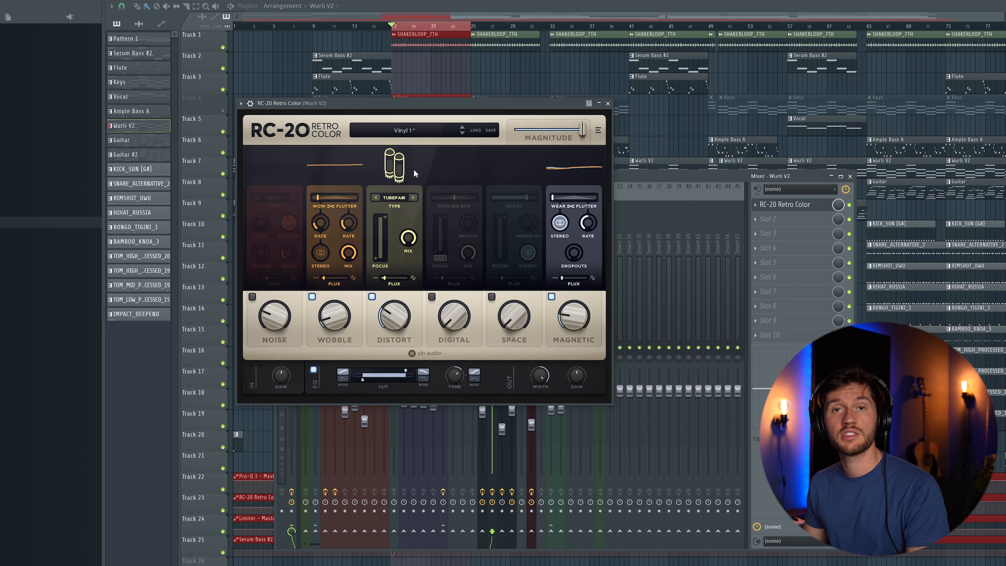
click(608, 104)
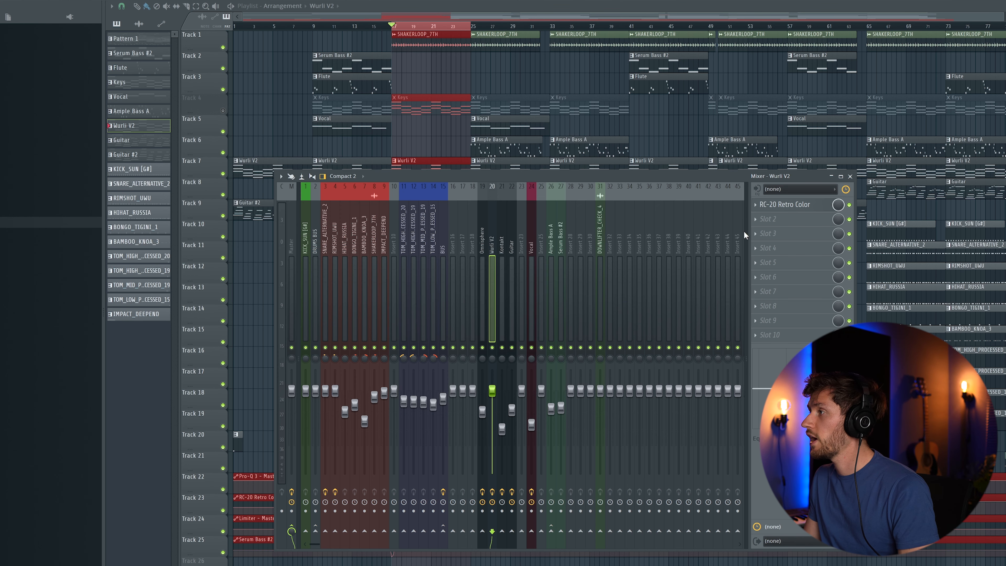
Add Fruity parametric EQ 2 to the Wurli V2 track and cut band 2 at about 140 Hz while listening.
click(757, 220)
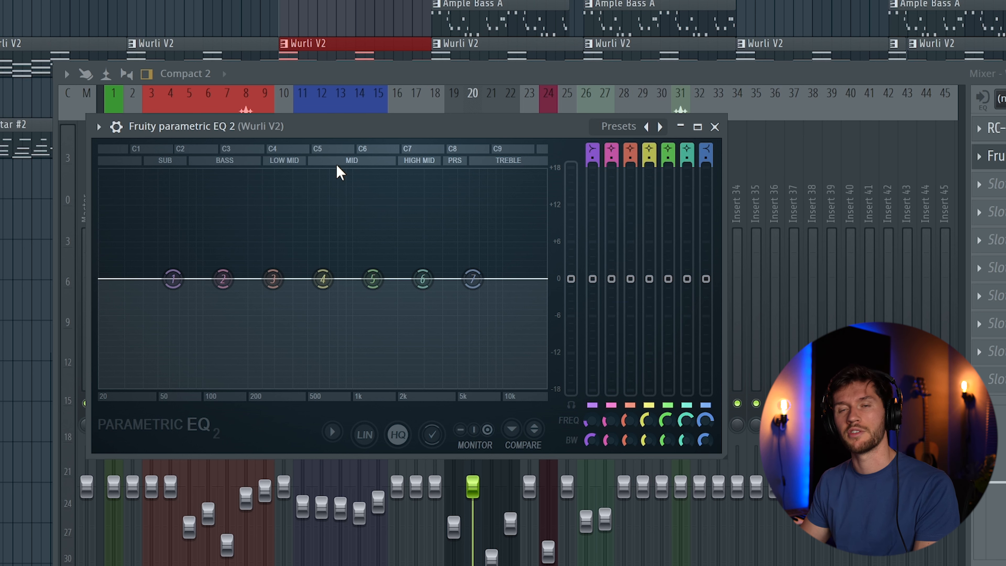
key(space)
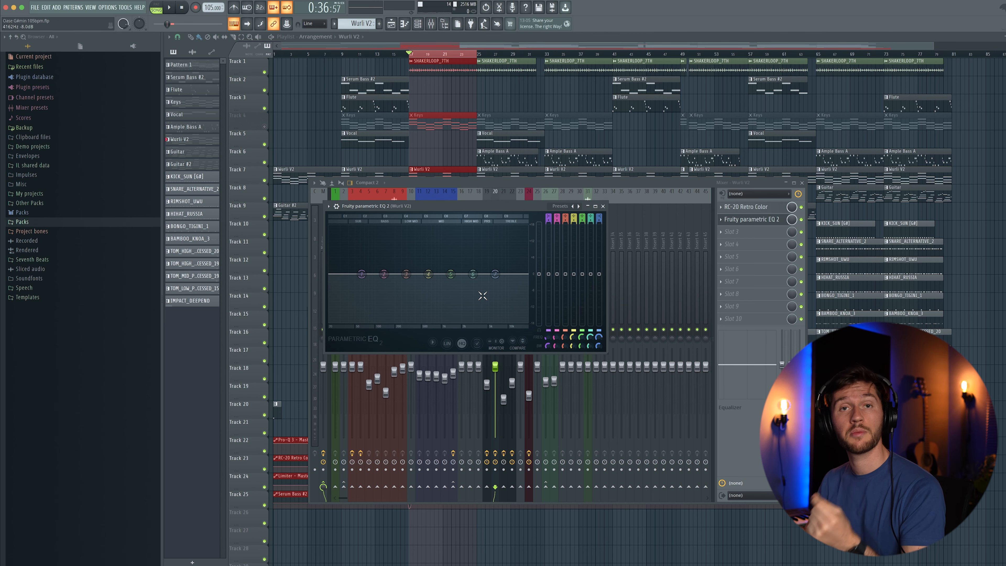
drag(384, 274, 384, 274)
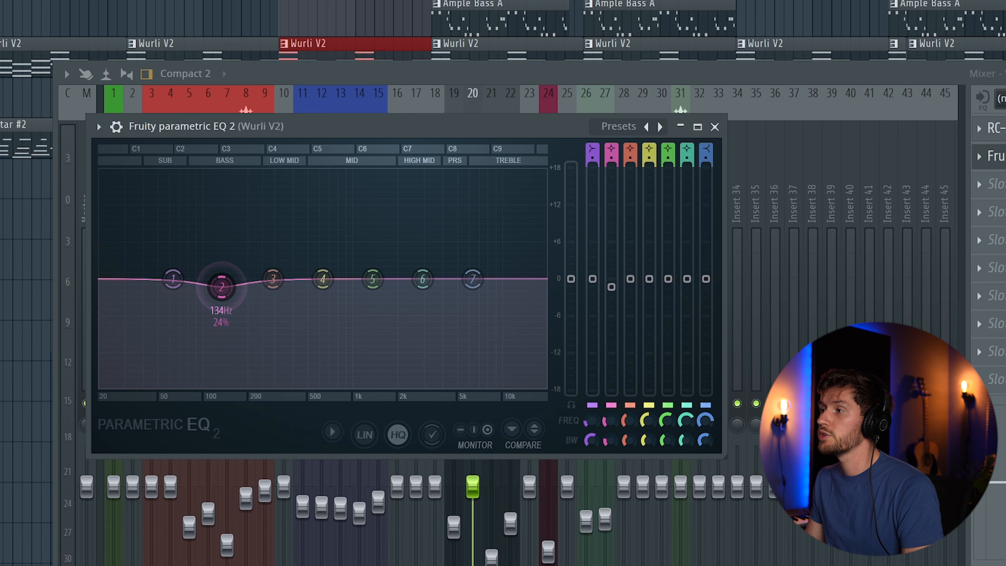
key(space)
drag(221, 295, 221, 296)
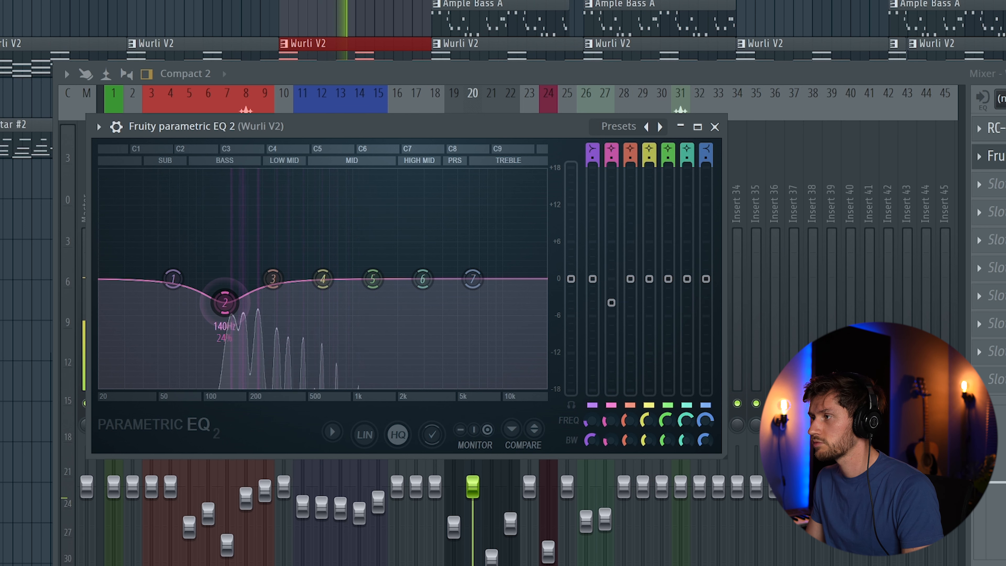
Boost band 5 of the Wurli V2 equalizer slightly, close the plugin and stop playback.
mouse_move(379, 287)
mouse_down()
mouse_move(372, 256)
mouse_move(372, 273)
mouse_up()
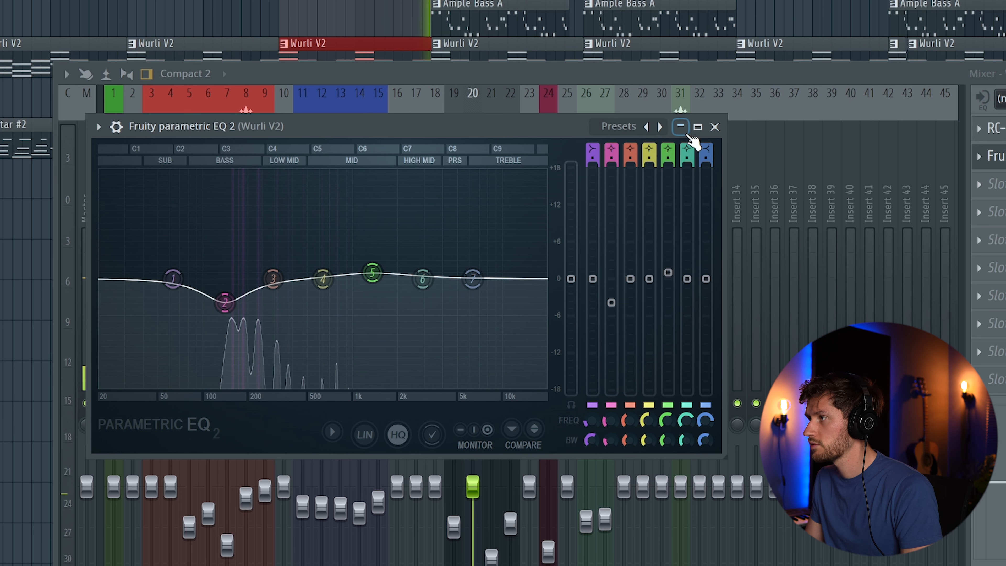
click(716, 127)
key(space)
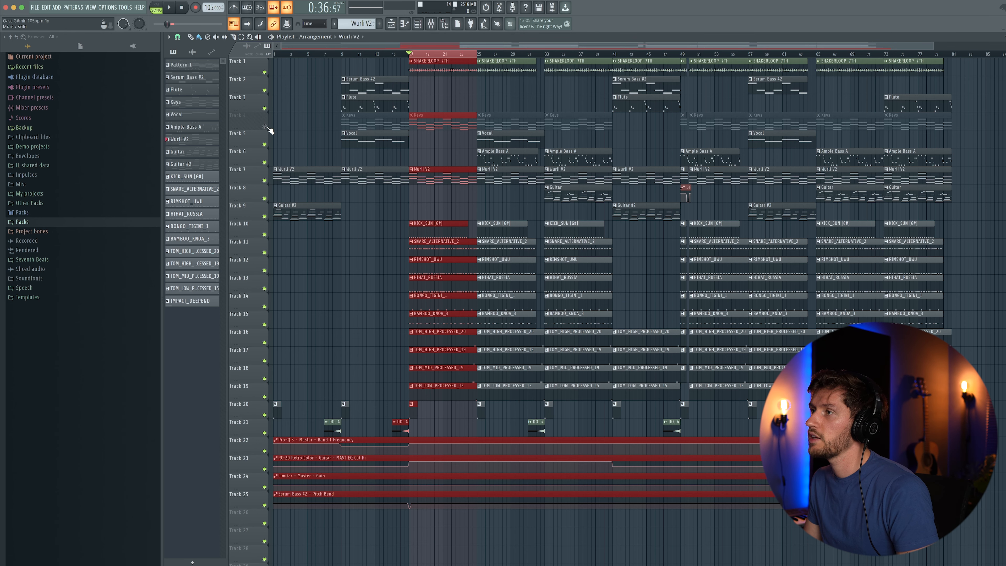
Unmute the Keys track, play the selected section and select the Omnisphere track in the mixer.
click(265, 126)
key(space)
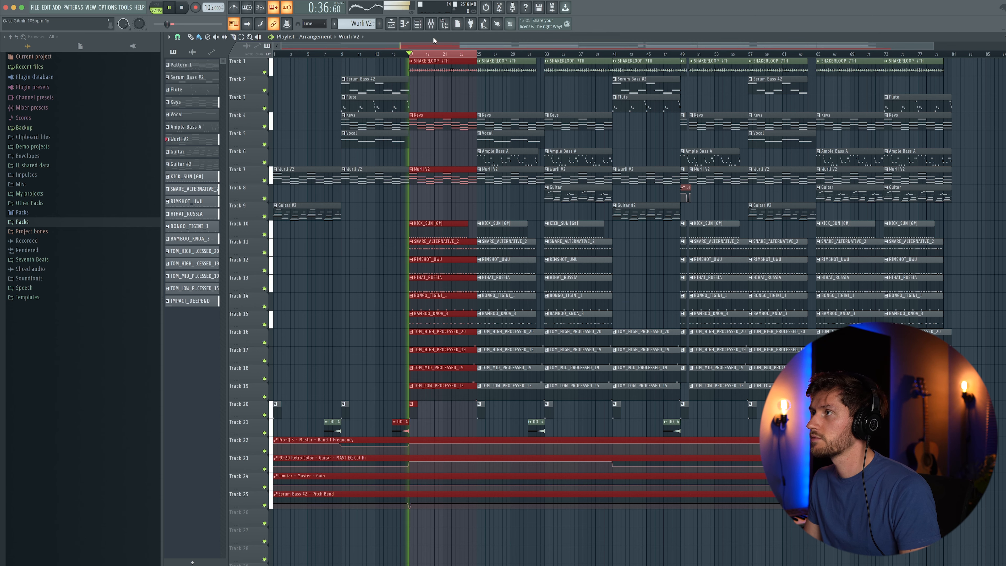
key(F9)
click(486, 233)
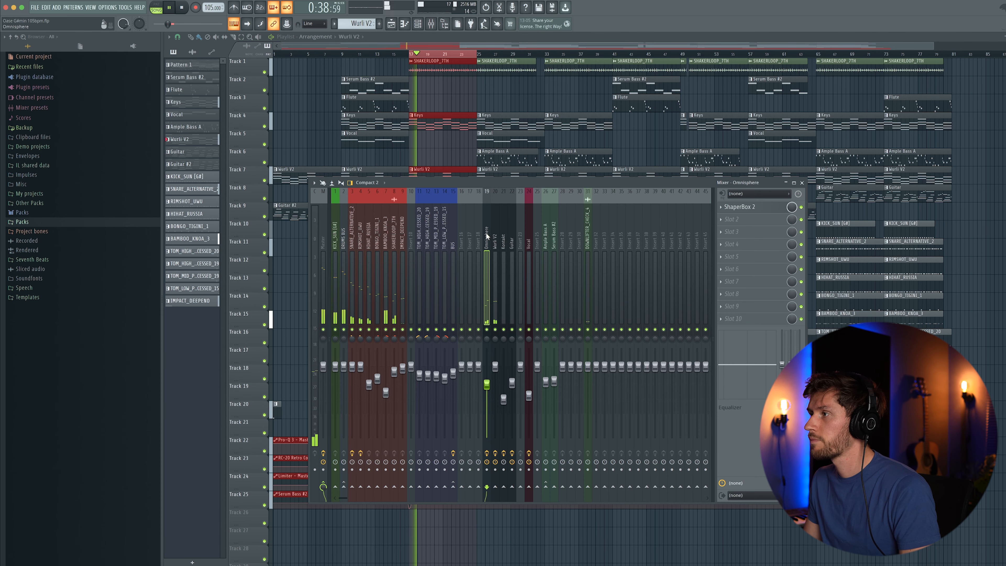
Examine the Omnisphere track's ShaperBox 2 width effect during playback, stop and close the plugin.
click(747, 208)
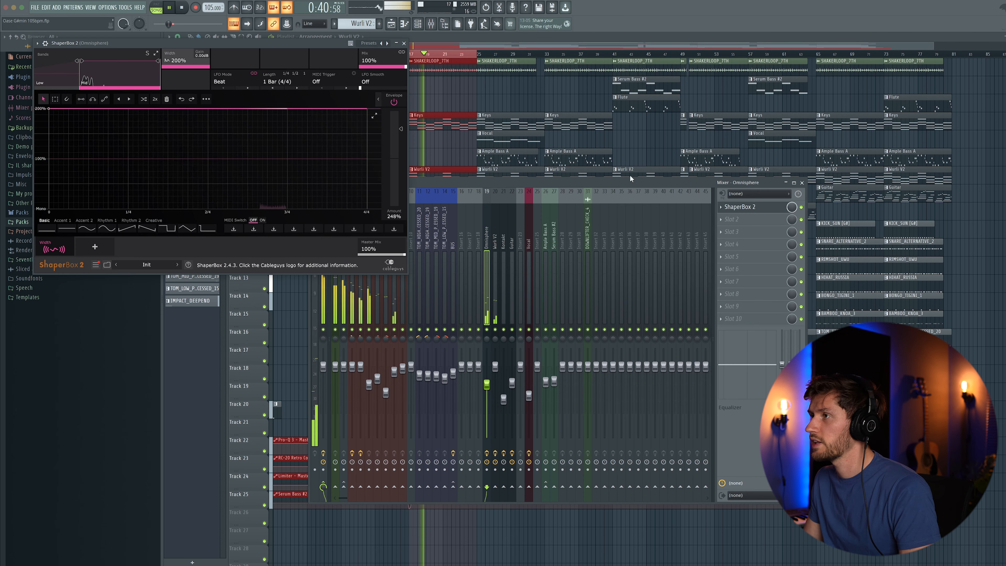
drag(229, 39, 442, 121)
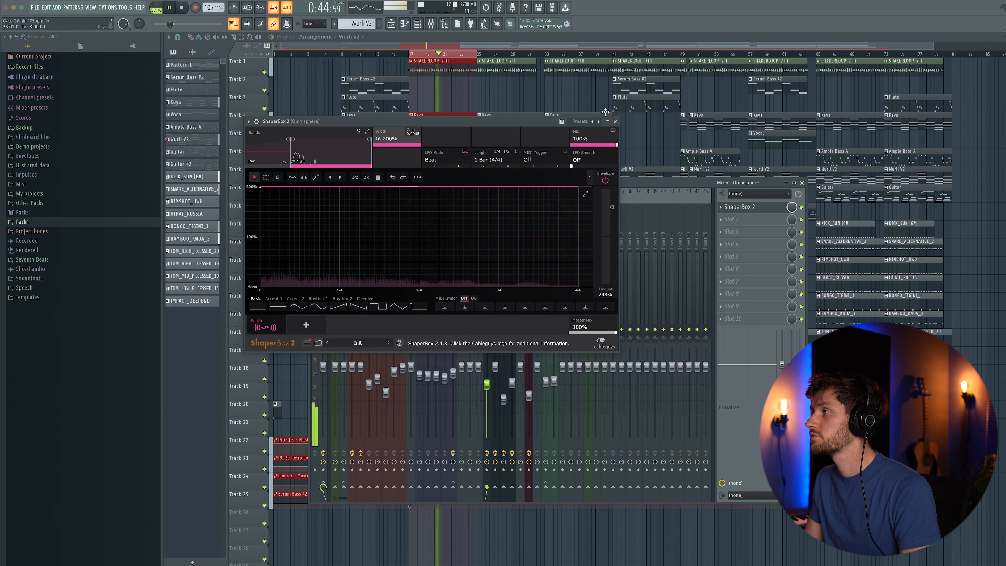
key(space)
click(616, 122)
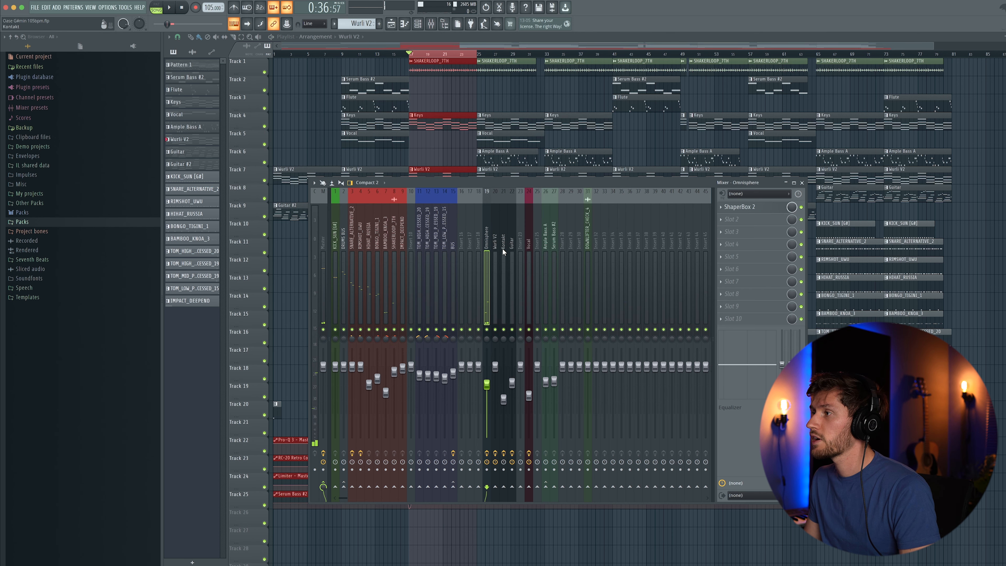
Compare the effect chains of the Wurli V2 and Omnisphere tracks and review the ShaperBox 2 width settings again.
click(497, 241)
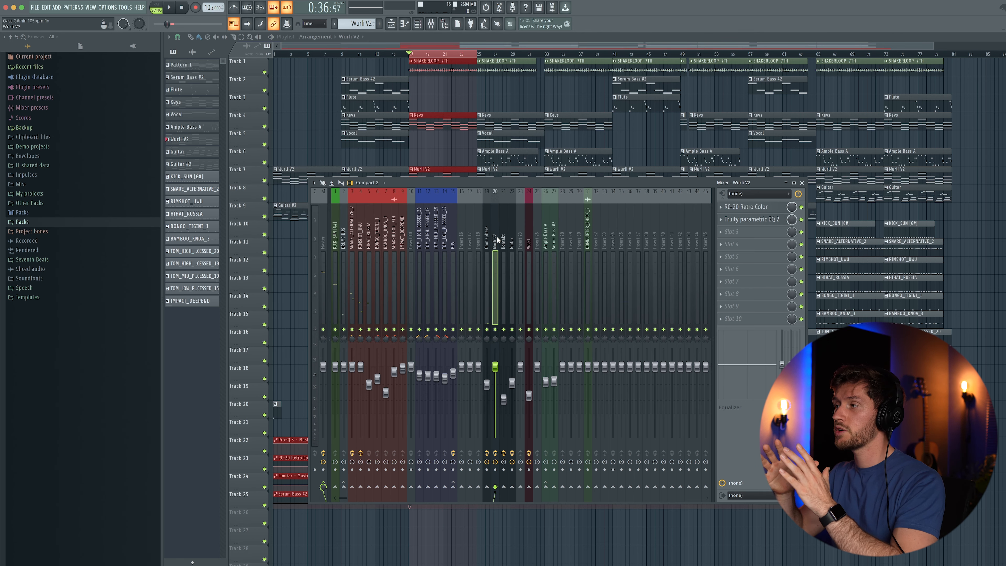
click(490, 240)
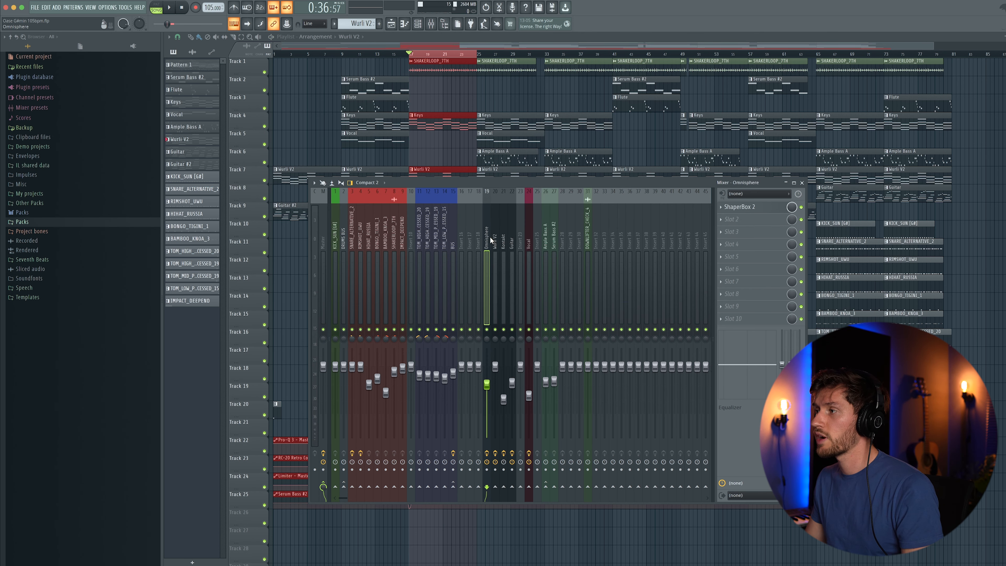
click(752, 209)
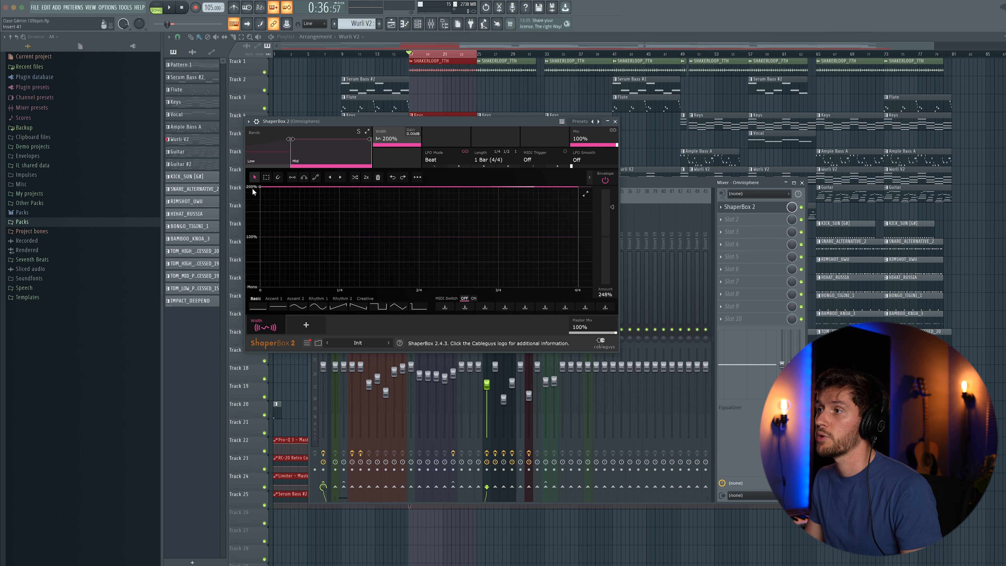
key(Escape)
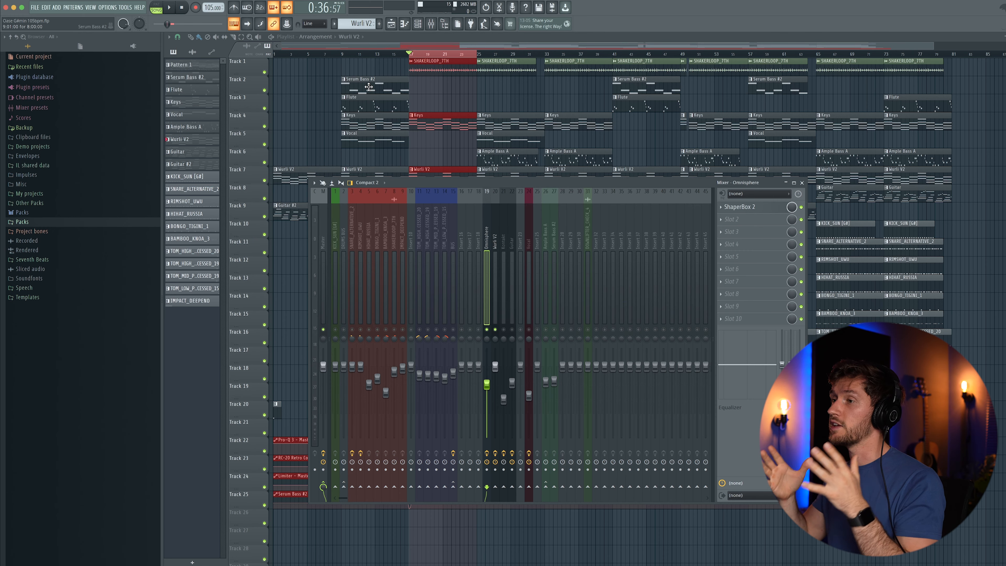
Listen to the Omnisphere and Wurli V2 tracks in the section, and add Pro-Q 3 to the Omnisphere track's second effect slot.
key(space)
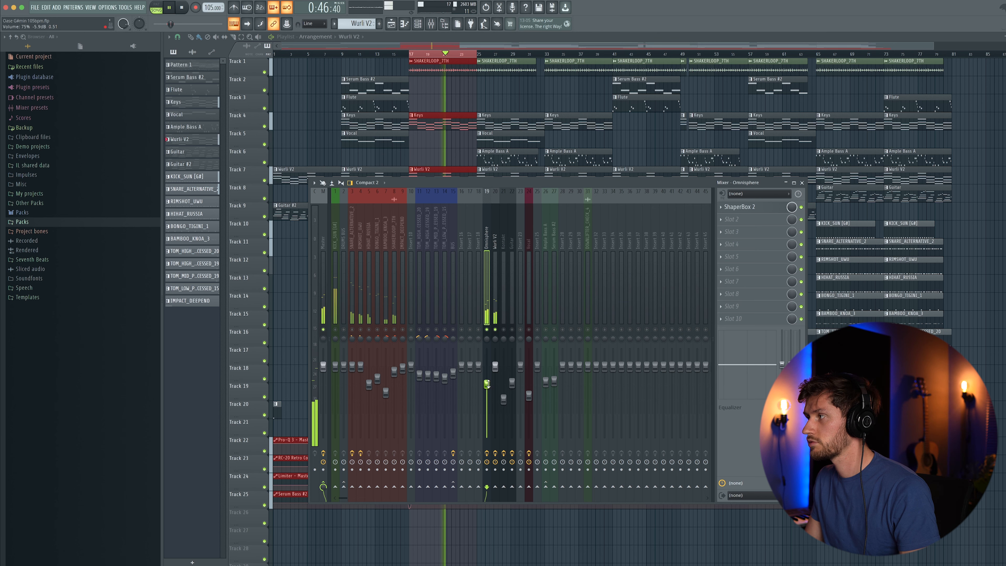
key(space)
click(726, 220)
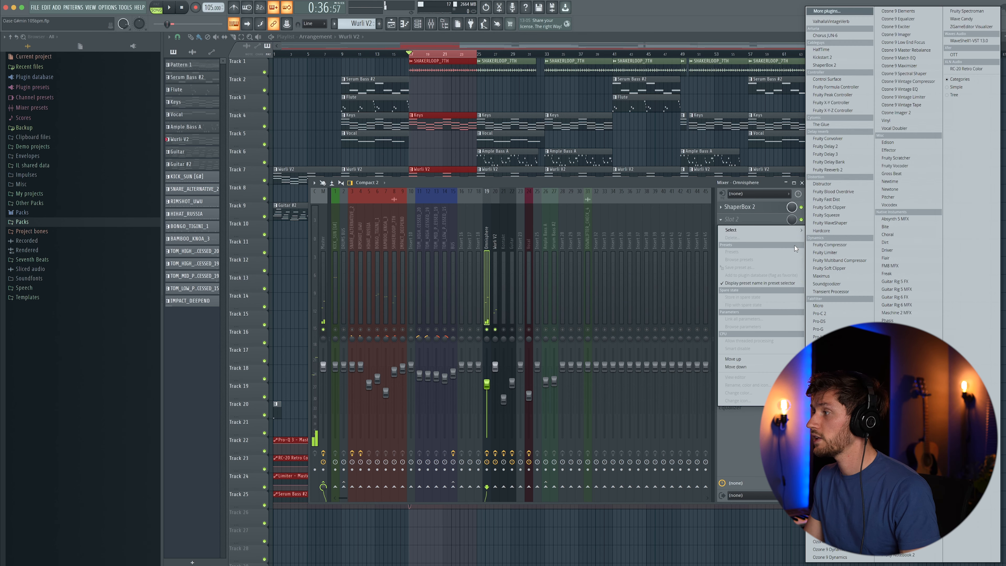
click(823, 352)
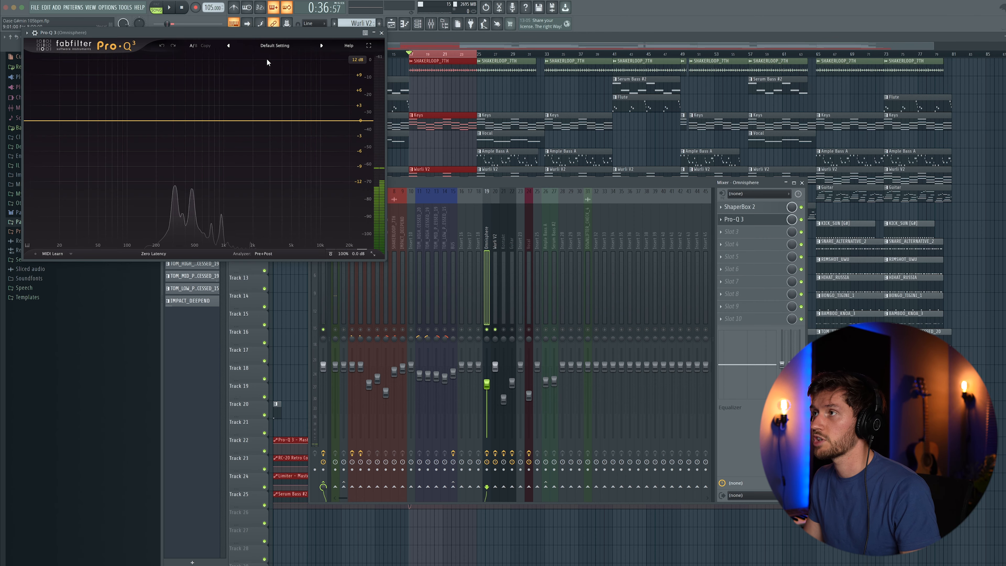
drag(206, 31, 480, 180)
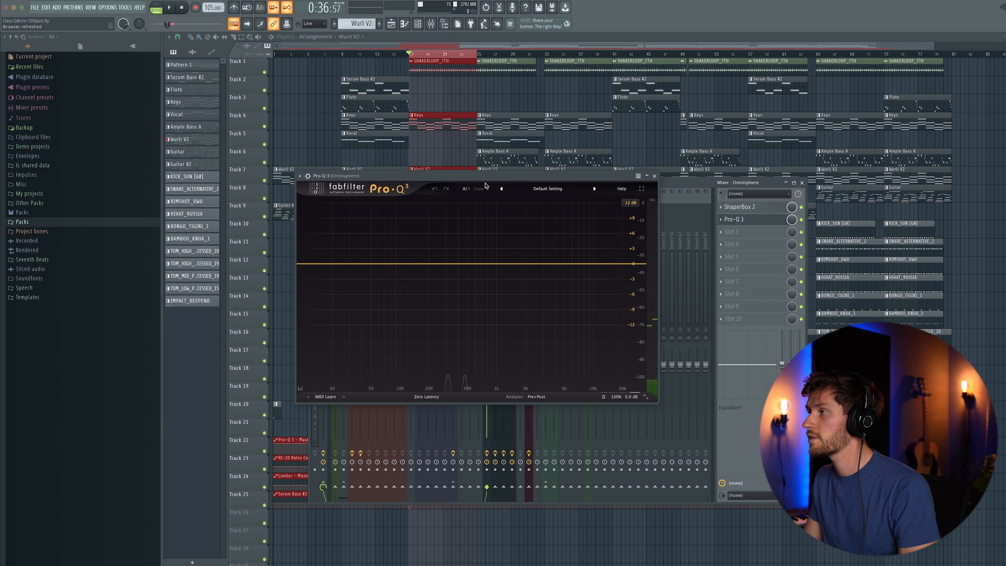
Cut about 5.6 dB at about 446 Hz with a narrow bell in the Omnisphere track's Pro-Q 3, Q about 5.04, and close it.
drag(556, 263, 464, 287)
key(space)
scroll(468, 226, up, 4)
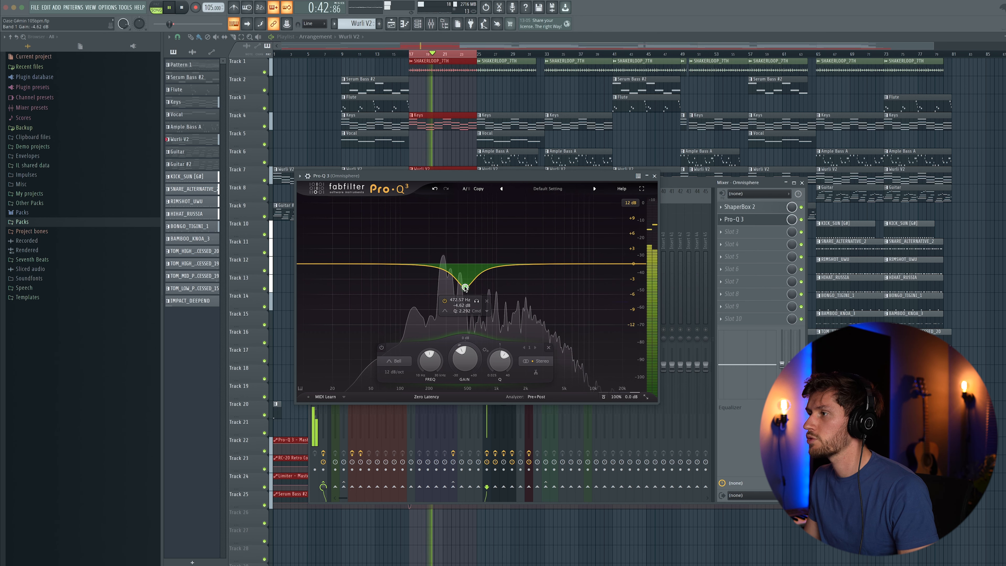
scroll(465, 287, up, 2)
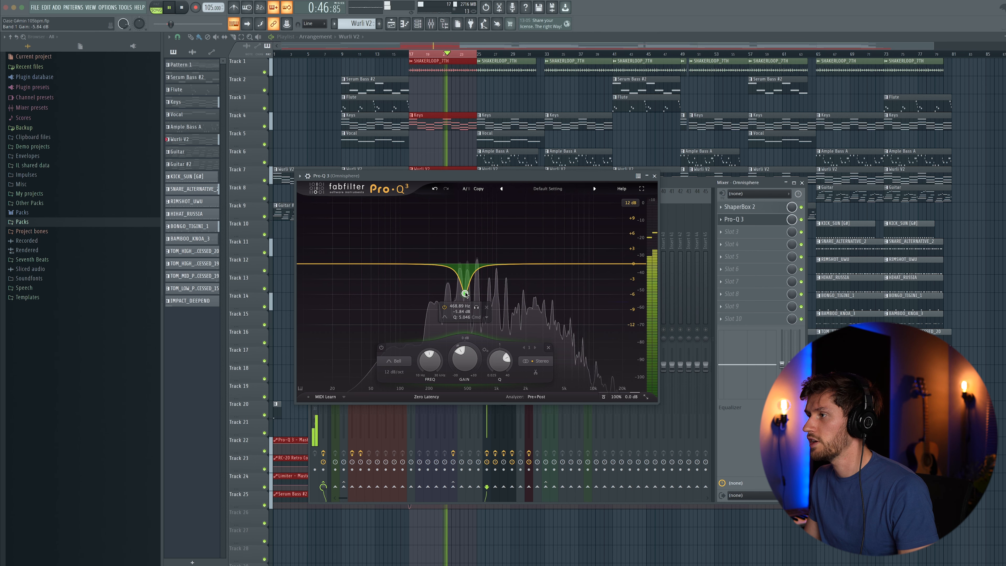
mouse_move(466, 294)
mouse_down()
mouse_move(464, 205)
mouse_move(463, 293)
mouse_up()
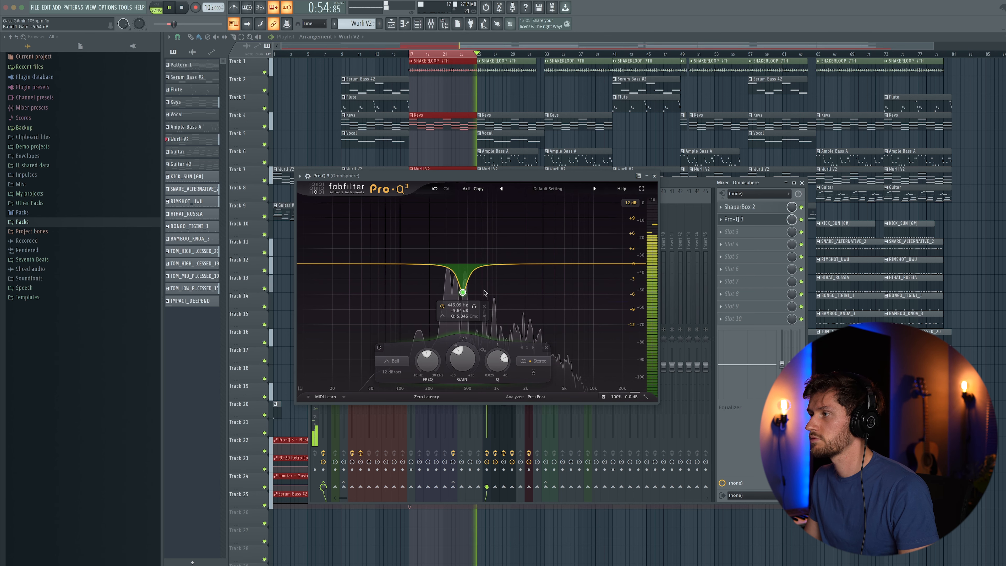
click(655, 176)
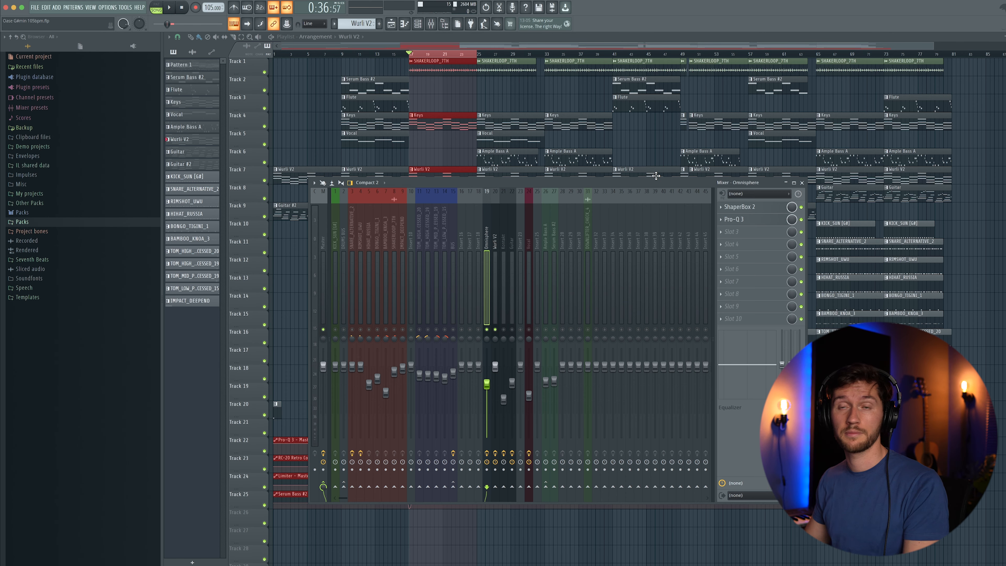
Move the playlist time selection to bars 9 to 17, mute the Vocal and Flute tracks, and clear the clip selection.
key(F9)
drag(410, 54, 342, 55)
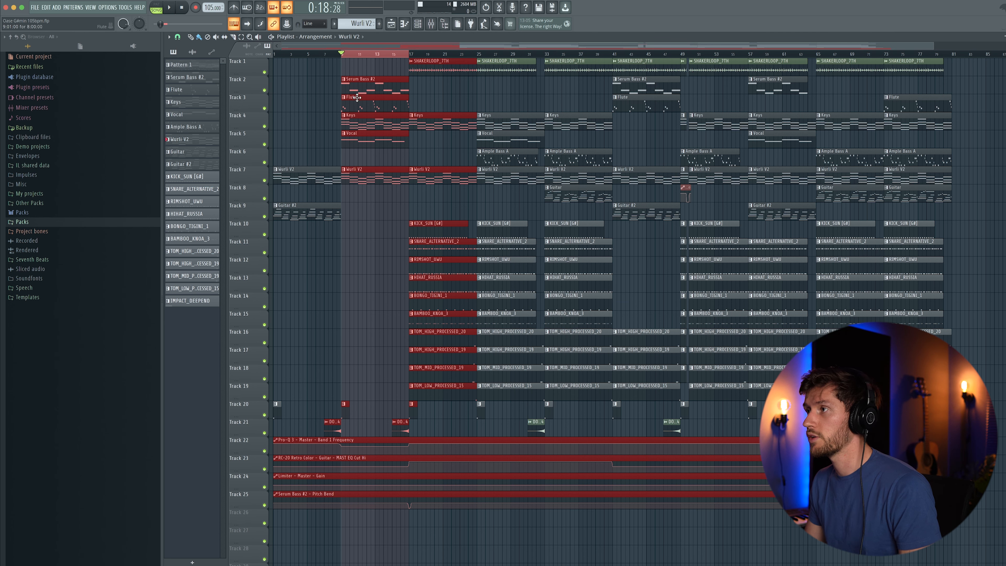
click(264, 144)
click(265, 109)
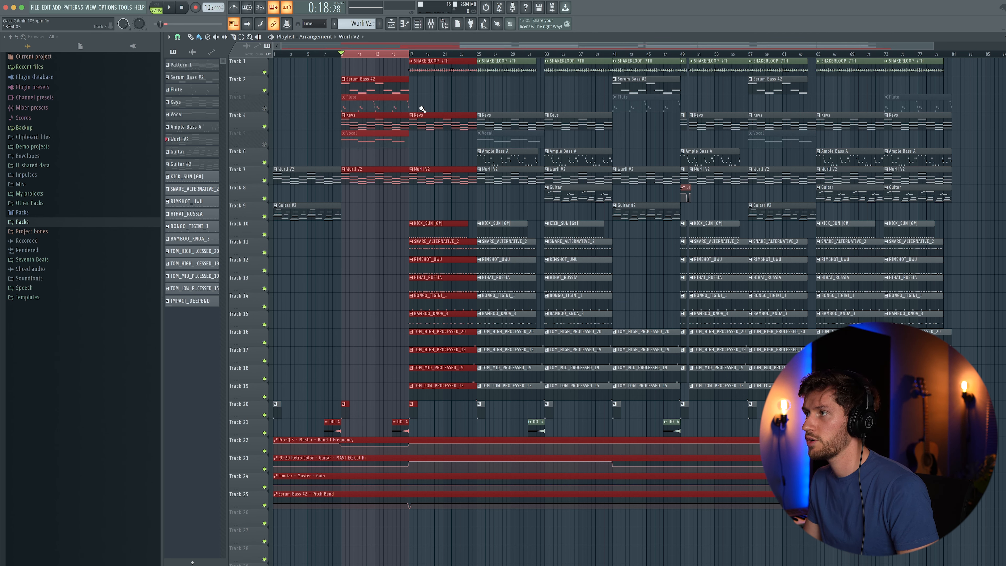
right_click(440, 102)
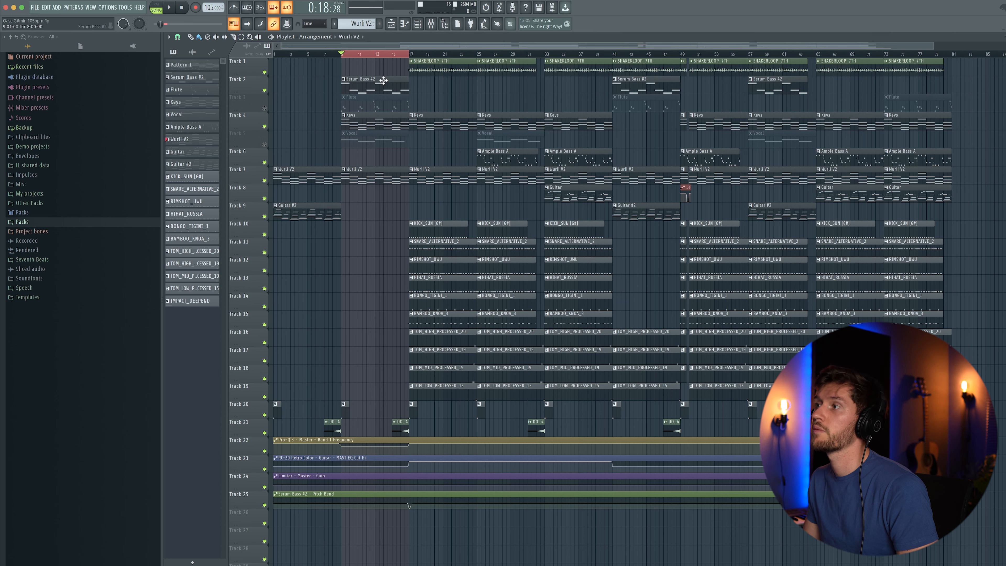
Show the mixer, select the Serum Bass #2 track and raise its volume slightly during playback.
key(F9)
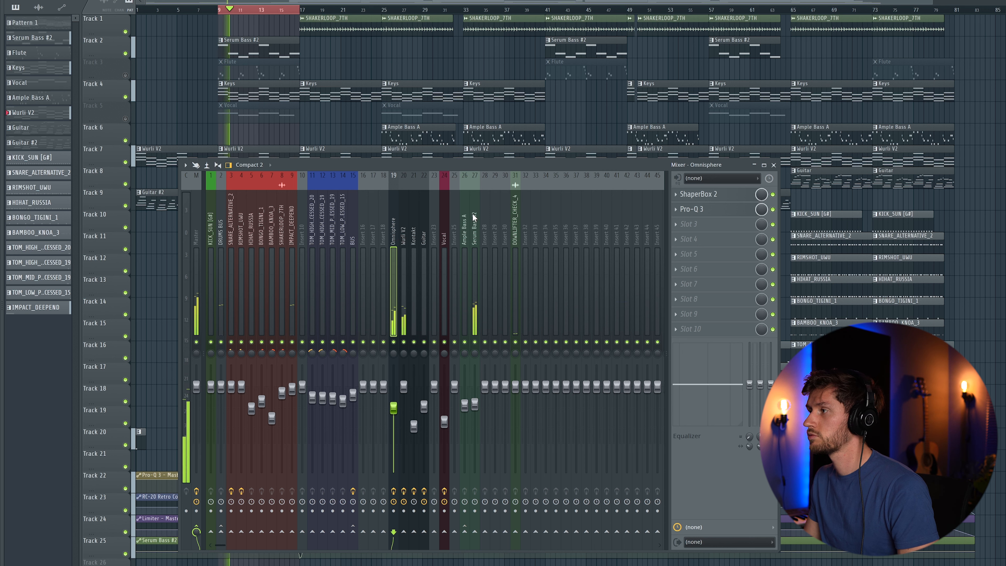
click(474, 238)
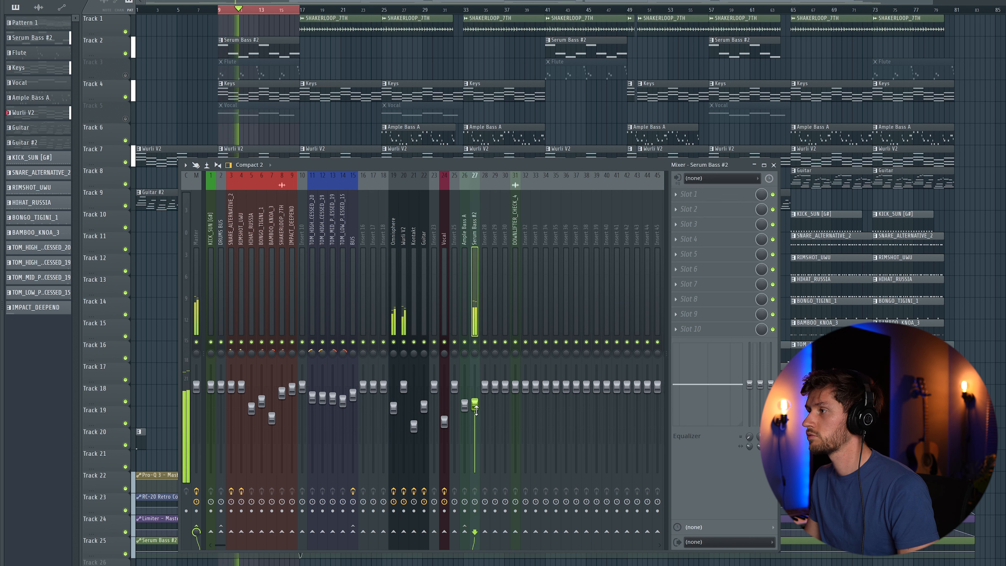
drag(477, 395, 477, 394)
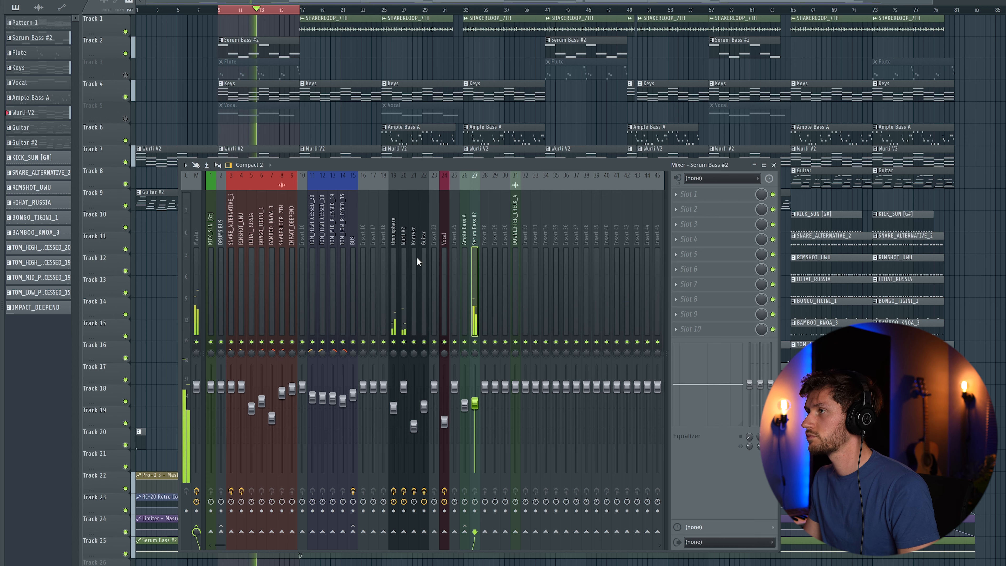
Return to the playlist, unmute the Flute track, and restart playback with the mixer shown.
key(F9)
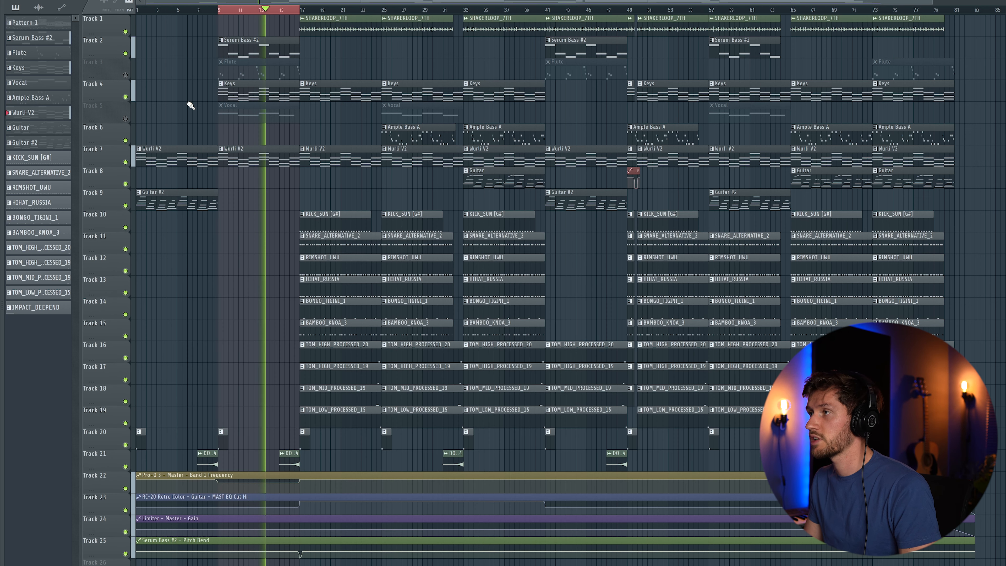
key(space)
click(126, 75)
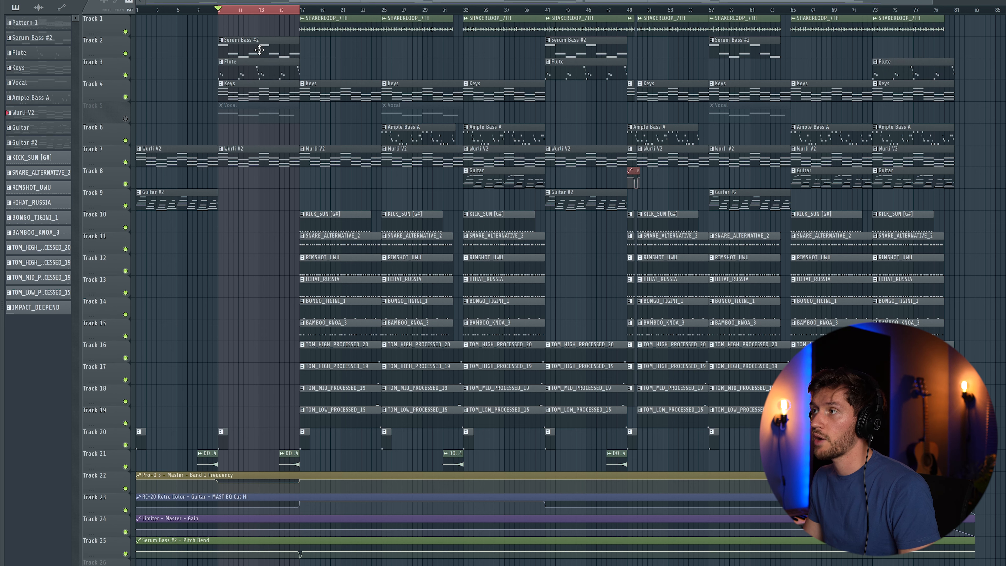
key(space)
key(F9)
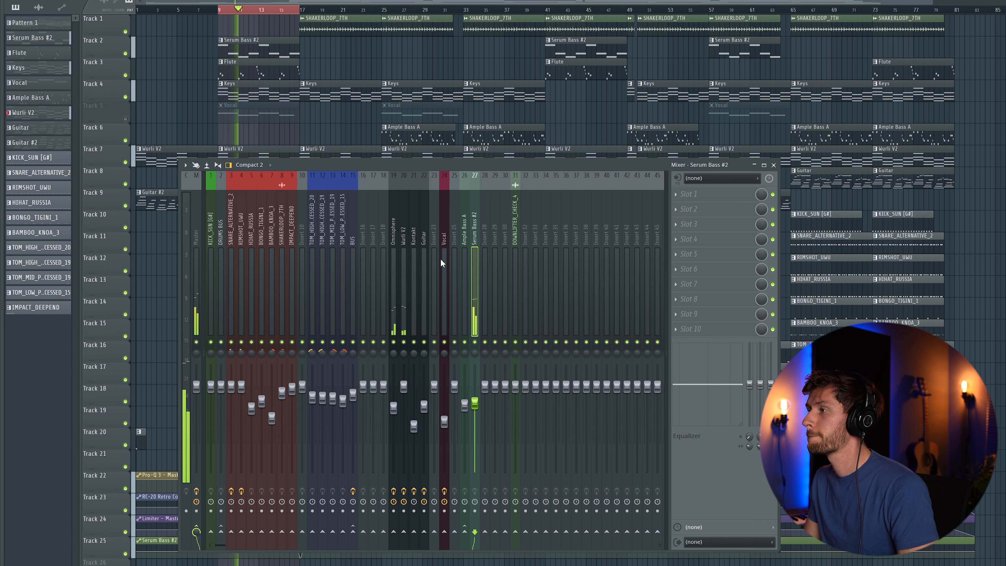
Open Pro-Q 3 on the Kontakt track and move its high cut to about 2430 Hz.
click(414, 236)
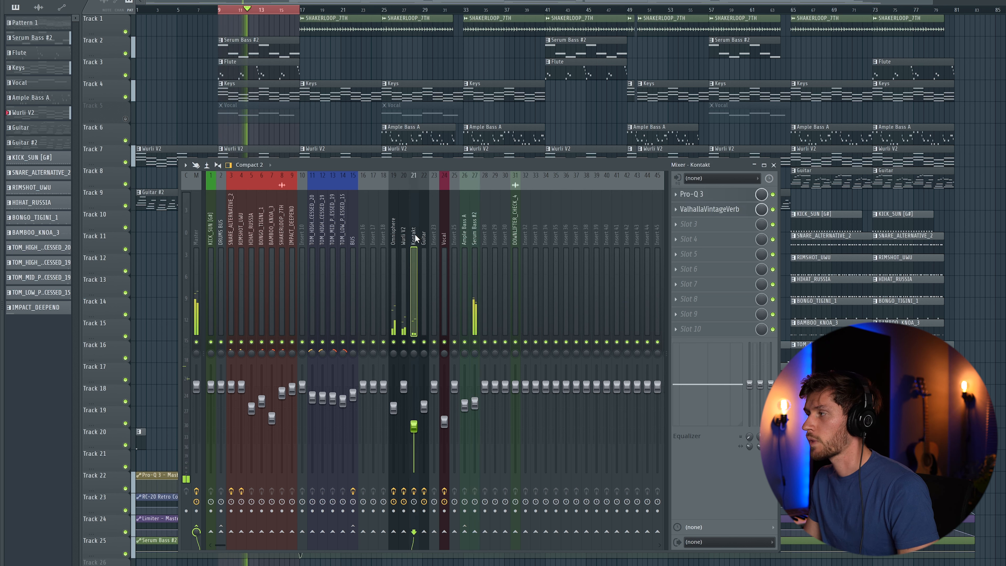
click(703, 195)
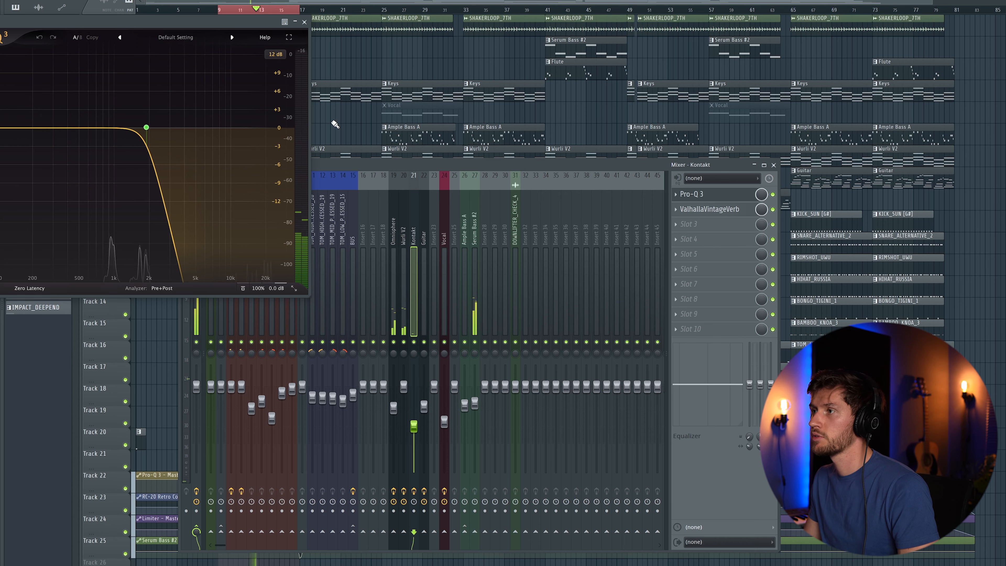
drag(129, 23, 382, 96)
mouse_move(398, 201)
mouse_down()
mouse_move(523, 204)
mouse_move(412, 204)
mouse_up()
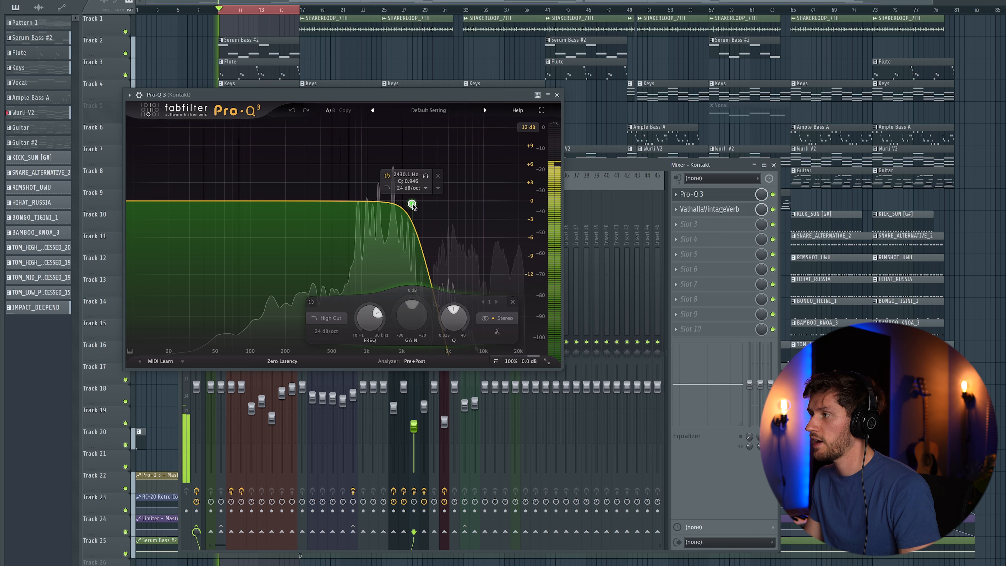
Stop playback, close the Kontakt track's Pro-Q 3, and inspect its ValhallaVintageVerb settings.
key(space)
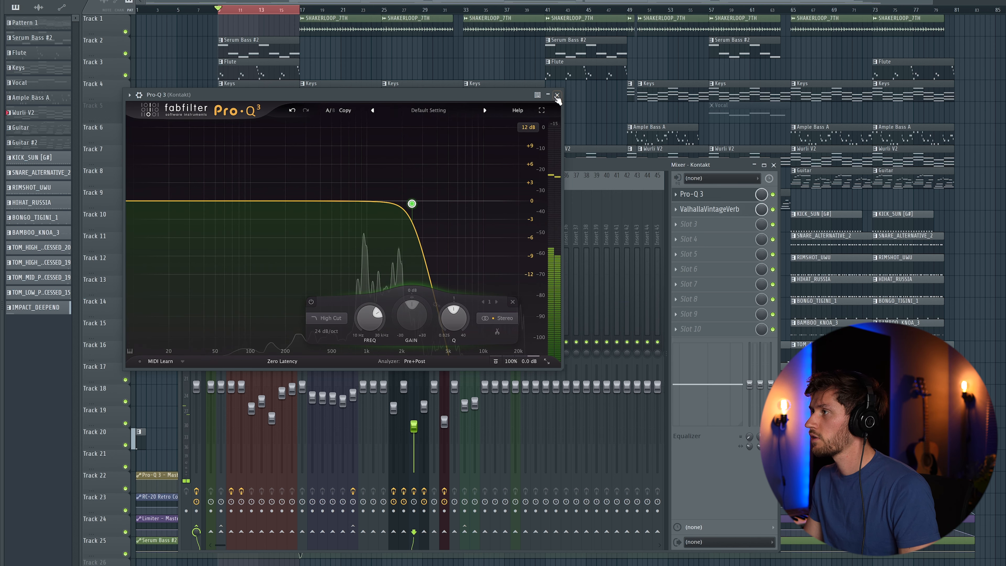
click(557, 96)
click(719, 210)
drag(216, 34, 360, 135)
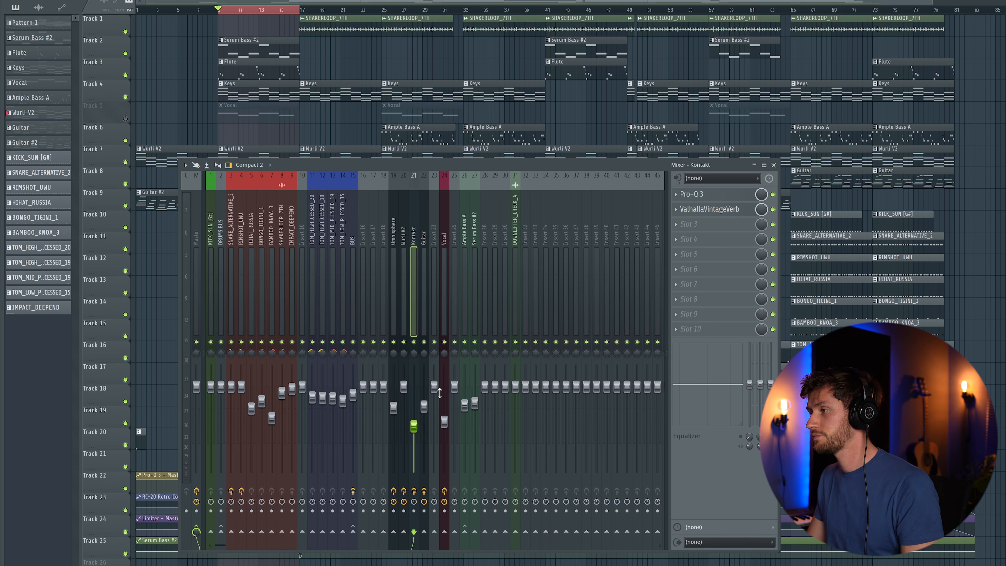
Raise the Kontakt track's mixer volume slightly during playback, then stop playback.
key(space)
drag(417, 429, 416, 424)
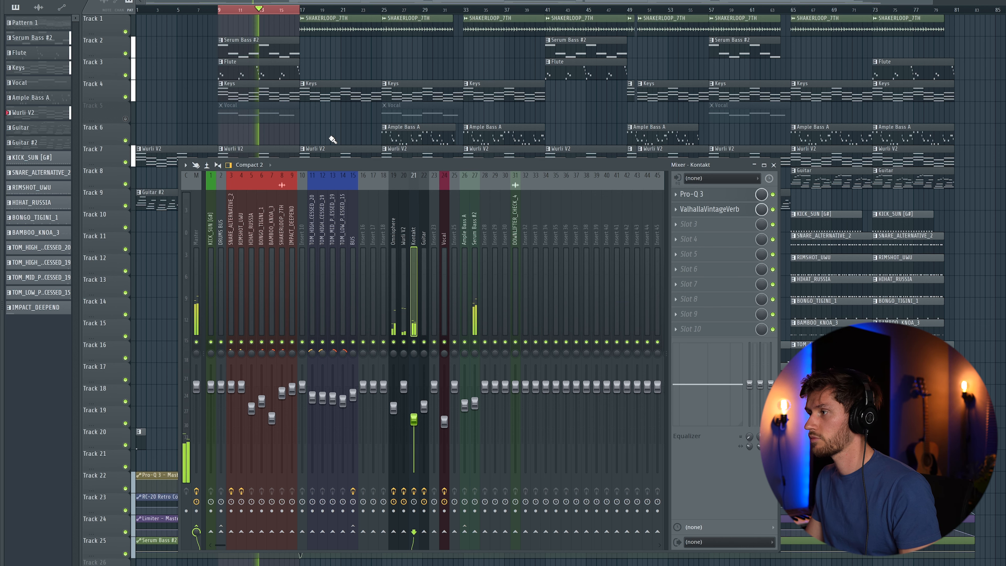
key(space)
Unmute the Vocal track in the playlist and raise its mixer volume slightly during playback.
key(F9)
click(126, 119)
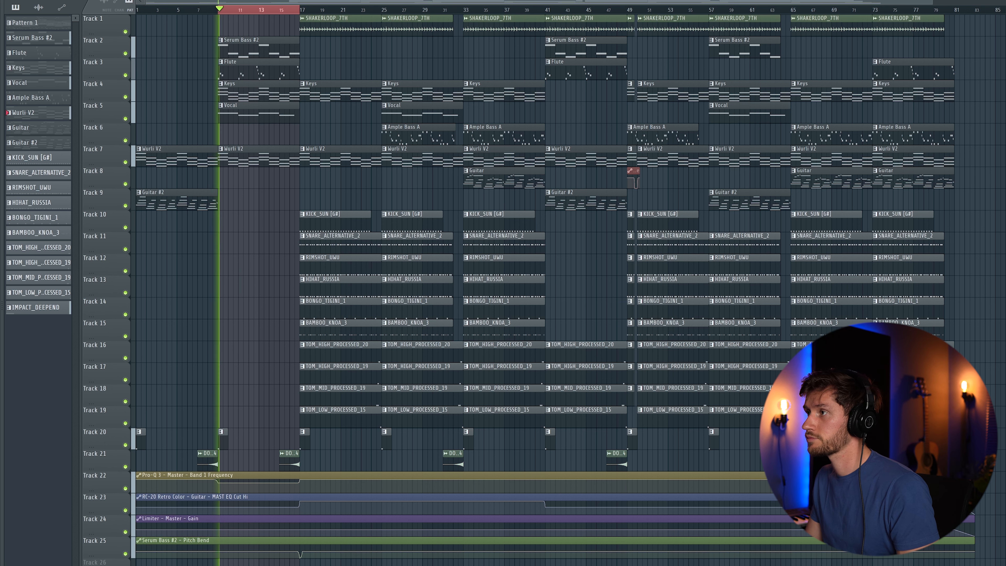
key(F9)
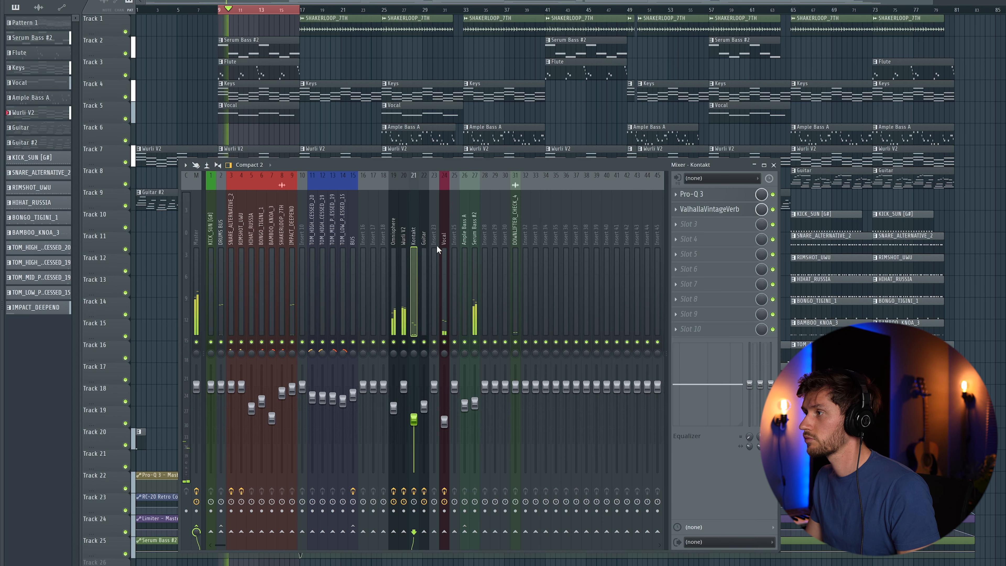
click(446, 278)
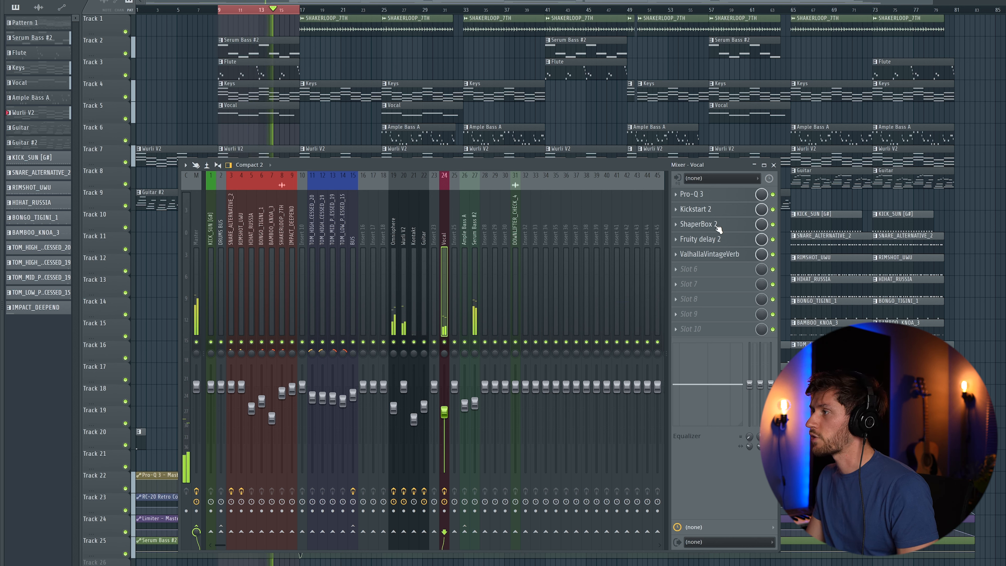
key(space)
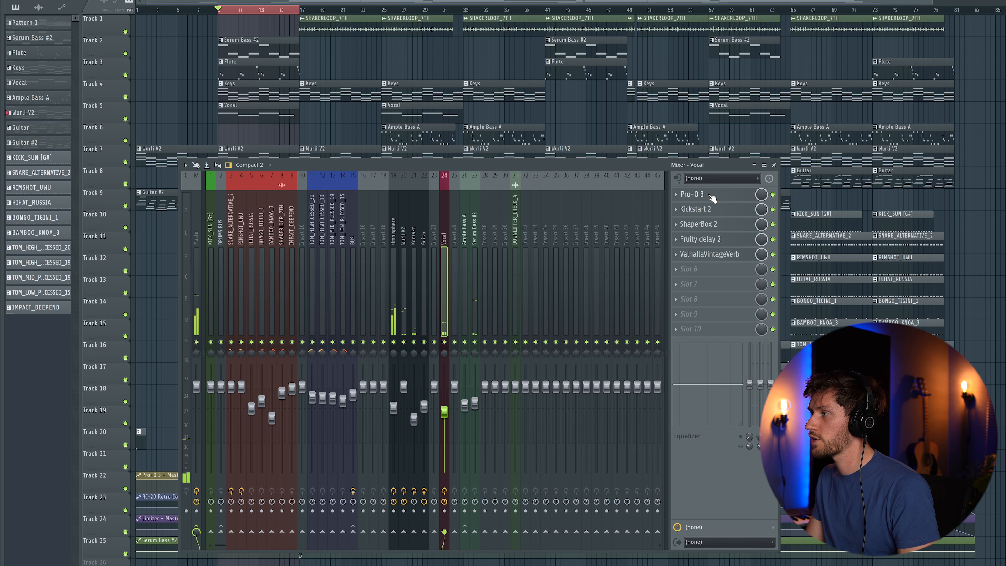
Open Pro-Q 3 on the Vocal track and compare the sound with the equalizer bypassed and enabled.
click(708, 197)
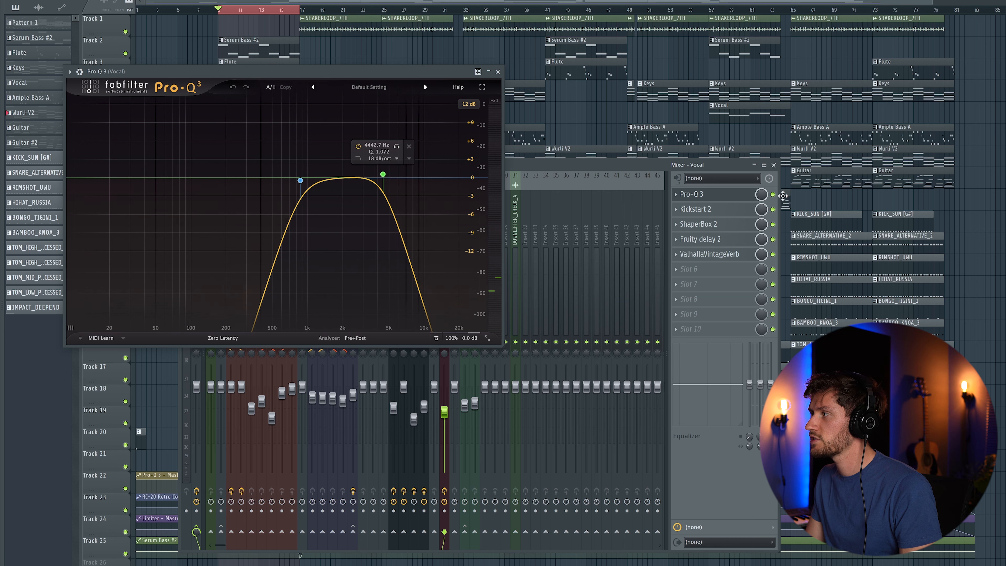
click(773, 195)
key(space)
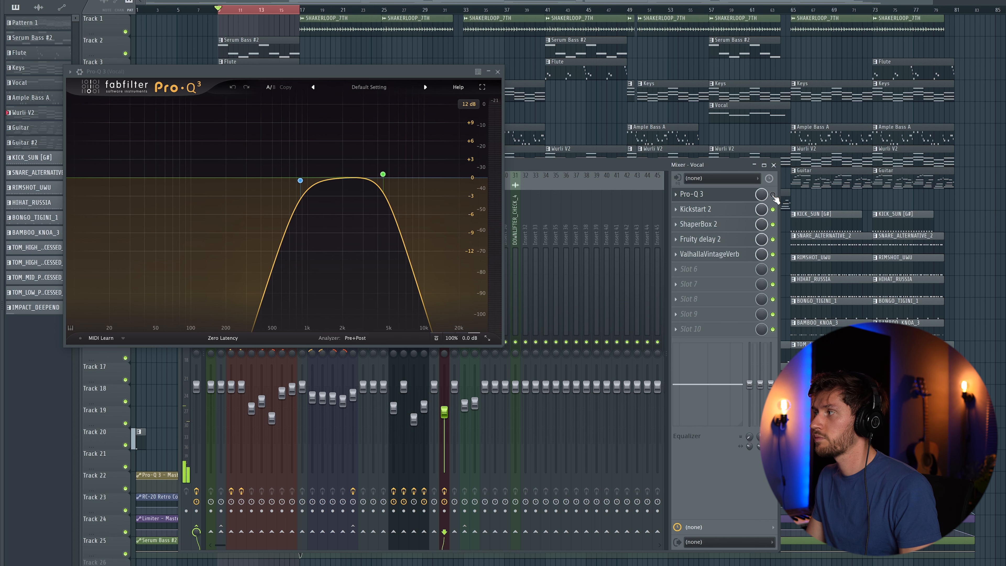
click(773, 195)
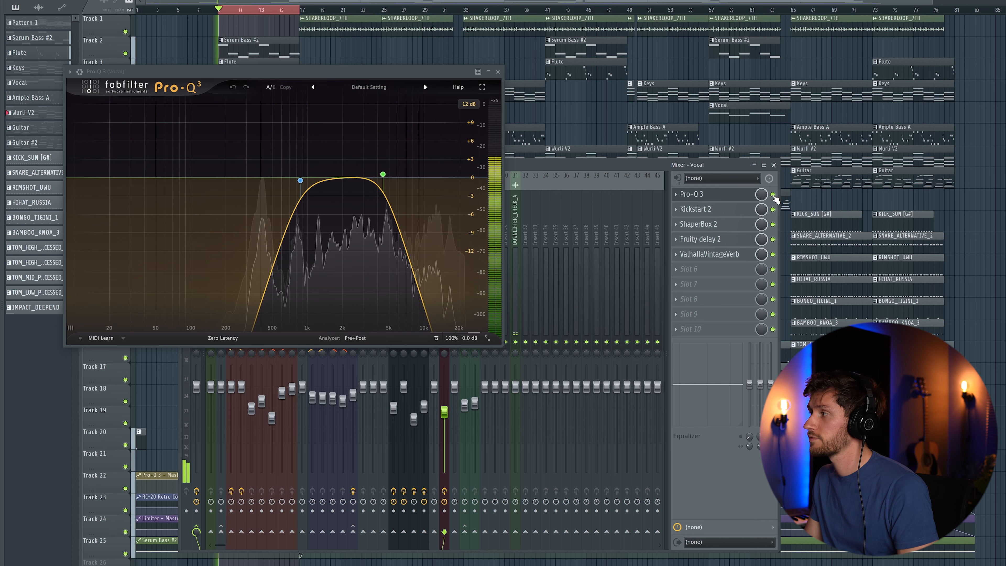
click(498, 71)
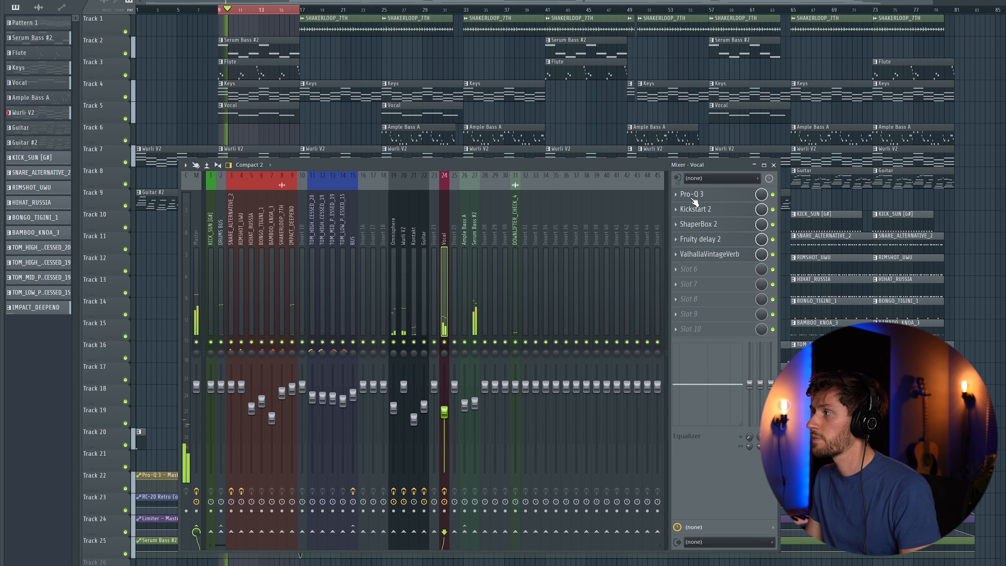
Inspect the Kickstart 2 and ShaperBox 2 settings on the Vocal track during playback.
click(707, 210)
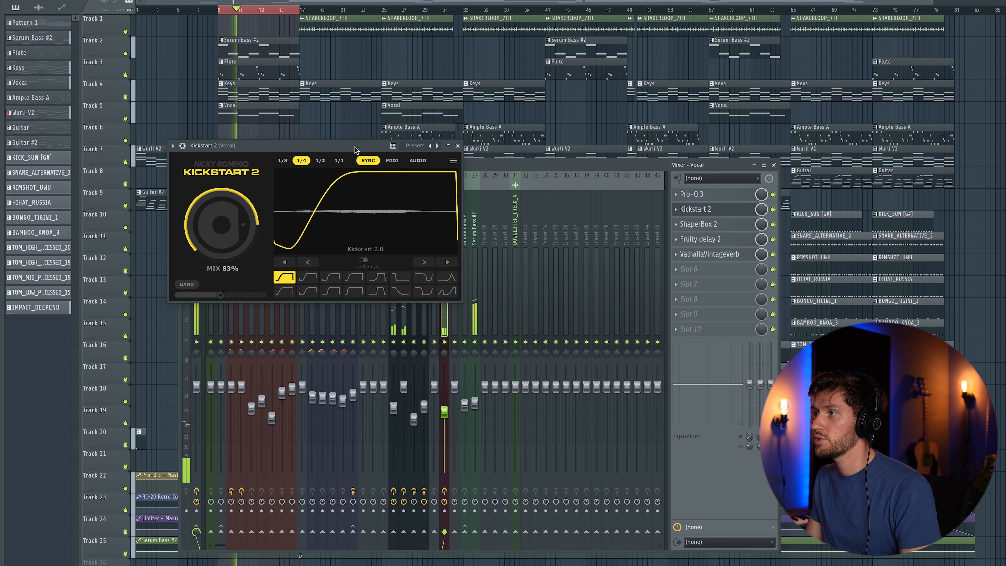
click(459, 148)
click(709, 225)
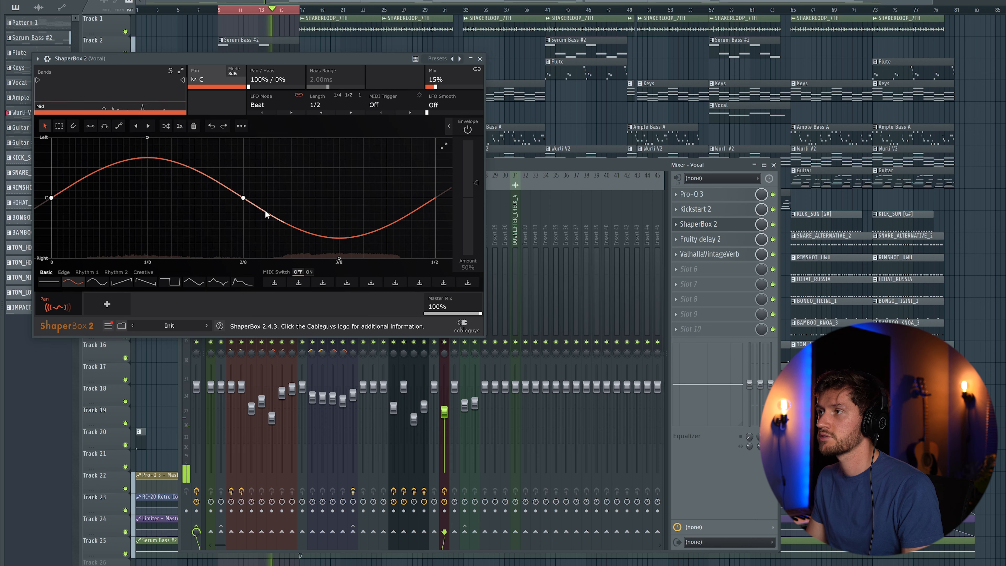
click(480, 59)
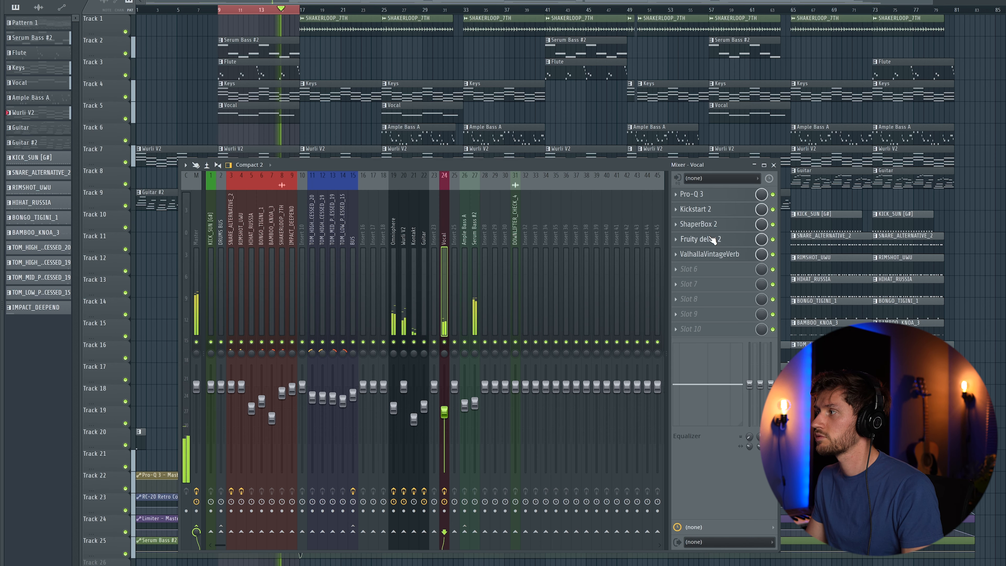
Inspect the Vocal track's Fruity delay 2 and ValhallaVintageVerb settings, then stop playback.
click(701, 239)
drag(119, 16, 333, 178)
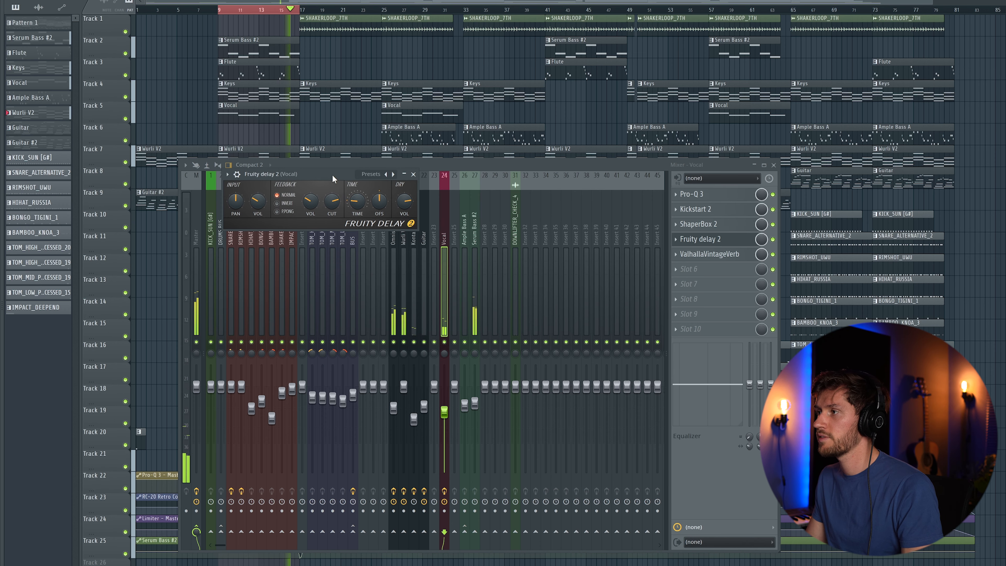
click(414, 174)
click(709, 254)
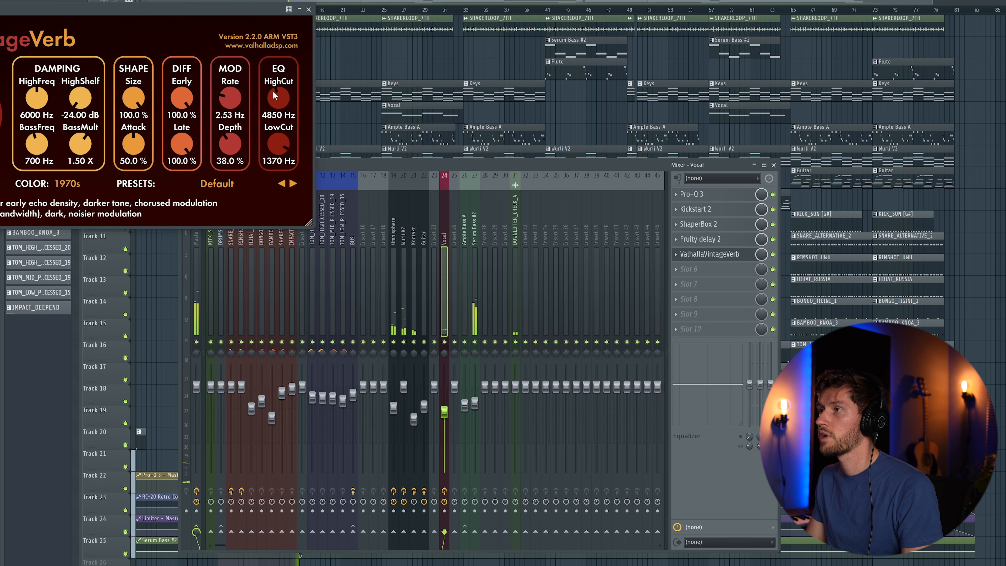
drag(106, 8, 332, 136)
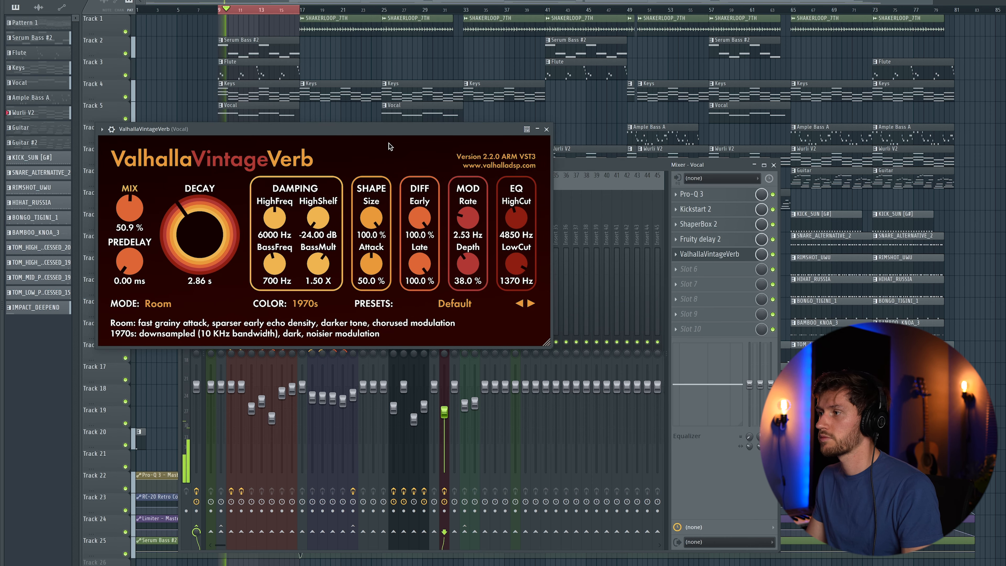
click(546, 130)
key(space)
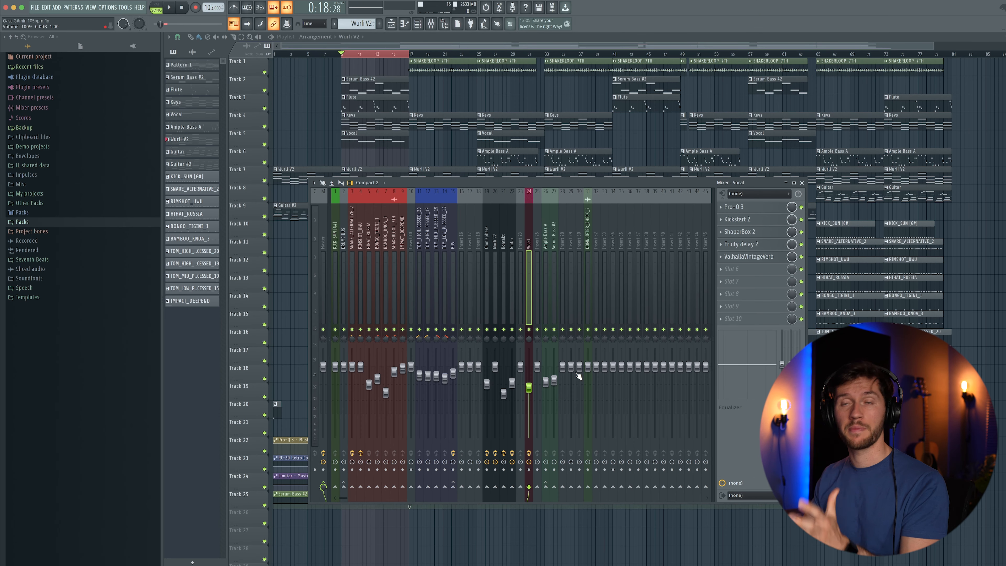
Return to the playlist and set the time selection to bars 33 to 41.
key(F9)
scroll(516, 68, right, 2)
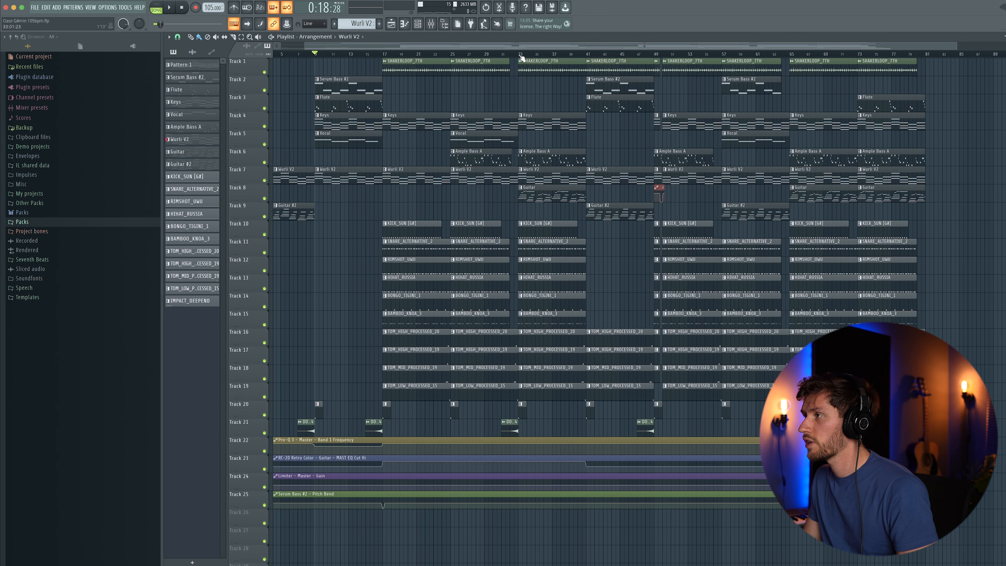
drag(520, 59, 582, 60)
scroll(398, 88, right, 8)
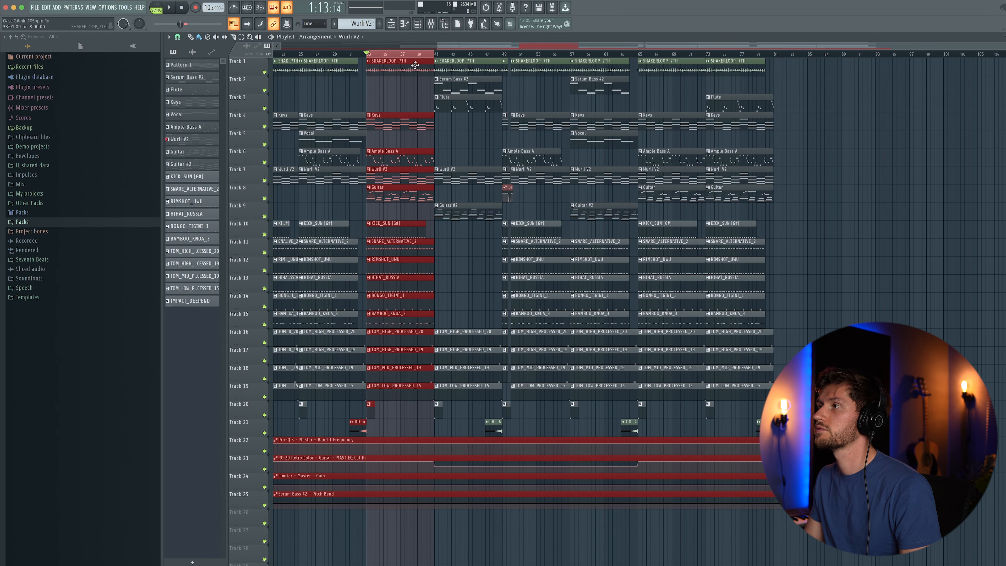
Play the selected section with the mixer shown and select the Ample Bass A track to hear it.
key(space)
key(F9)
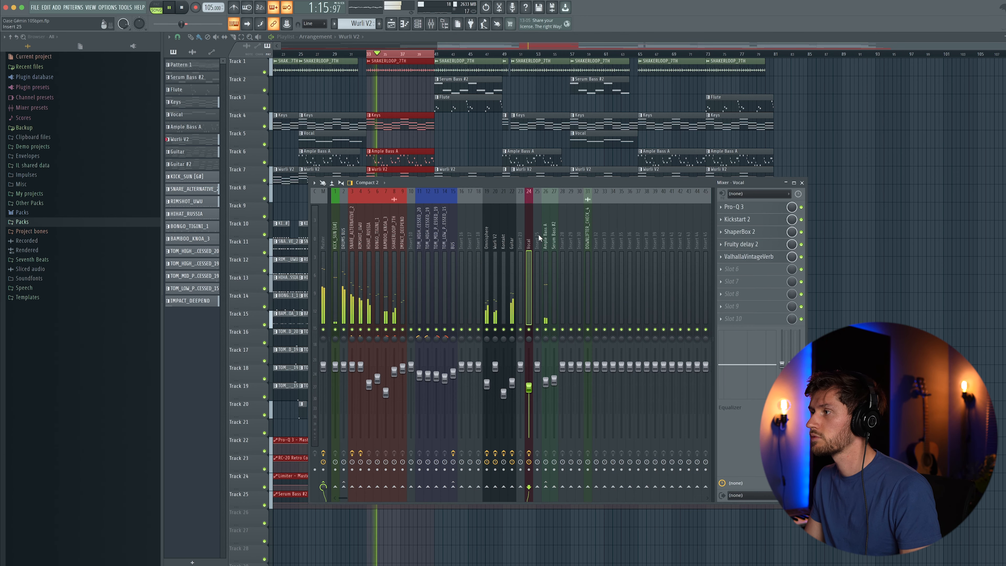
click(545, 310)
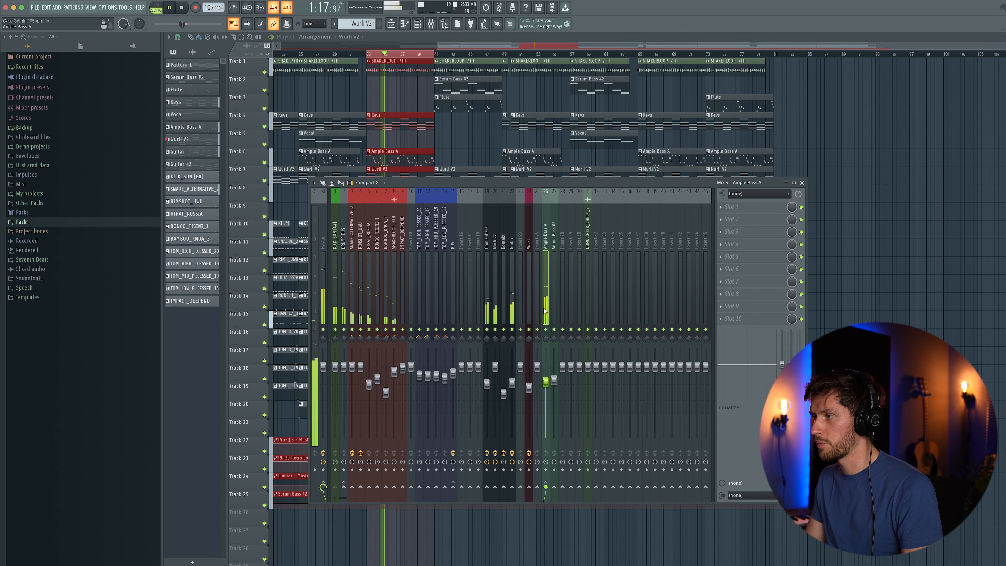
key(space)
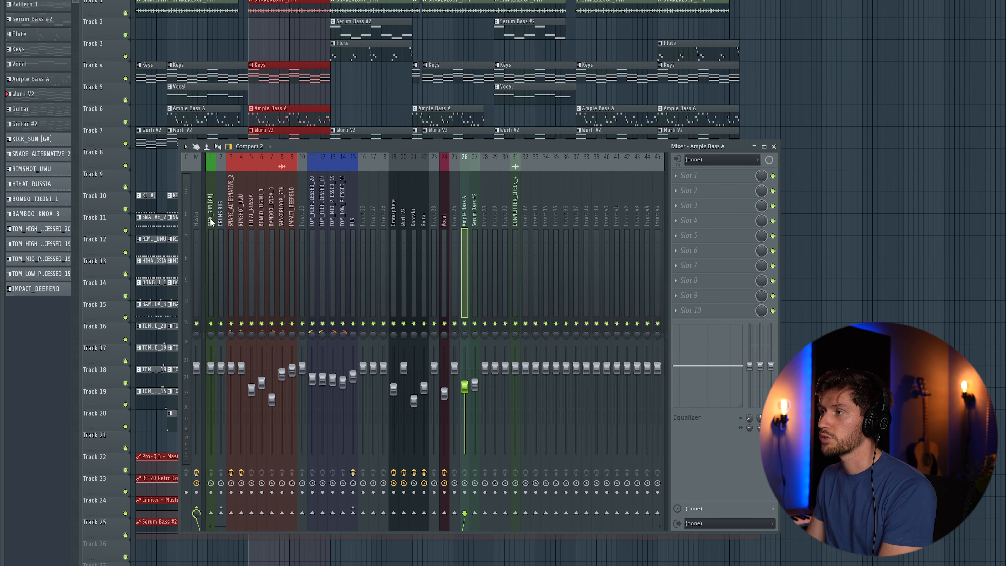
Sidechain the KICK_SUN [G#] mixer track to the Ample Bass A track.
click(337, 242)
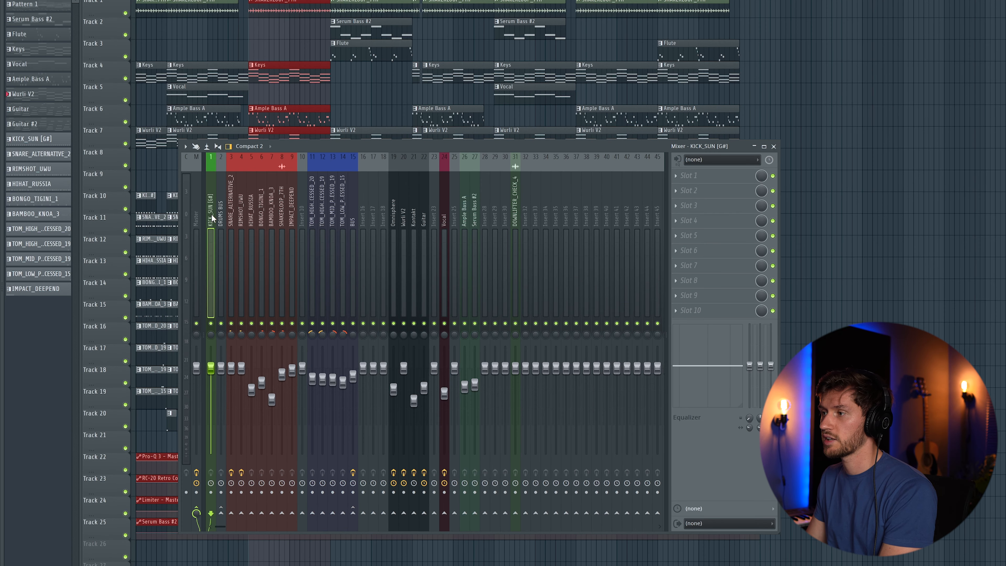
right_click(465, 514)
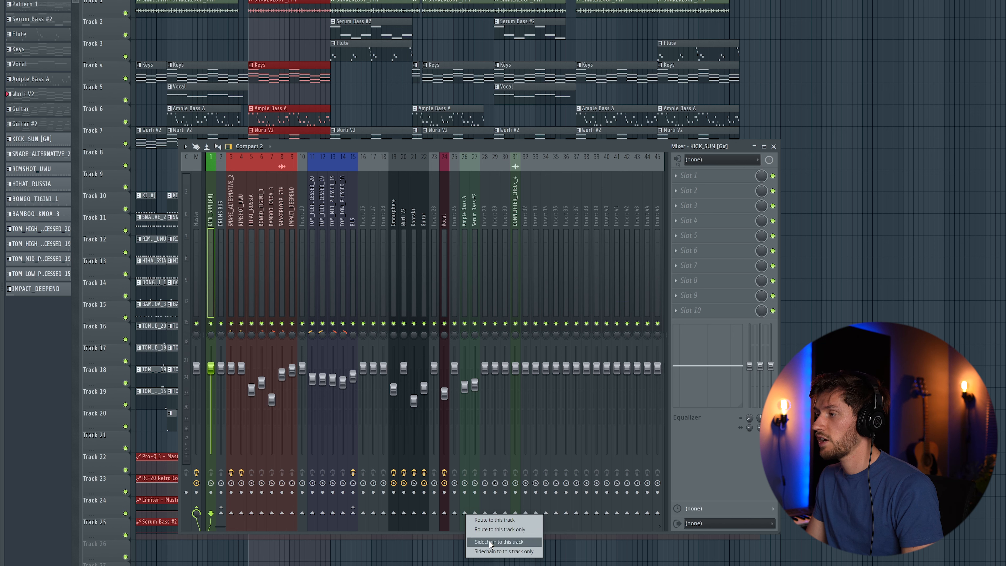
click(500, 542)
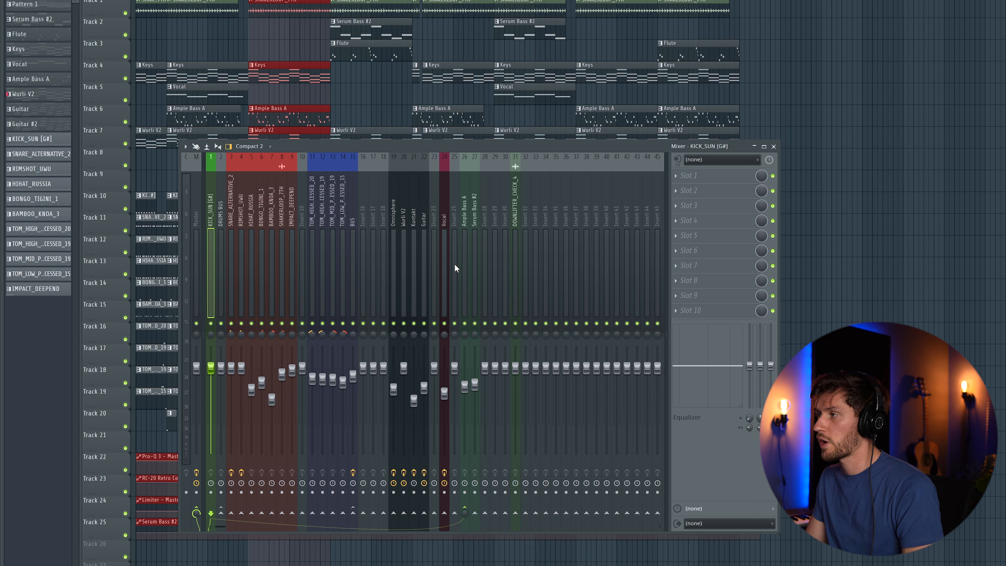
Load Kickstart 2 into the first effect slot of the Ample Bass A track.
click(465, 214)
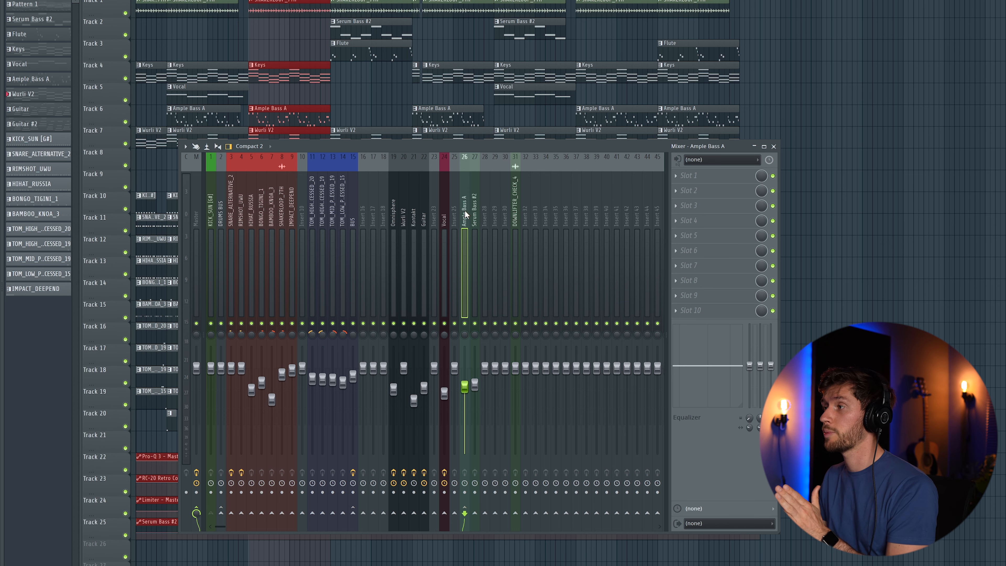
click(681, 178)
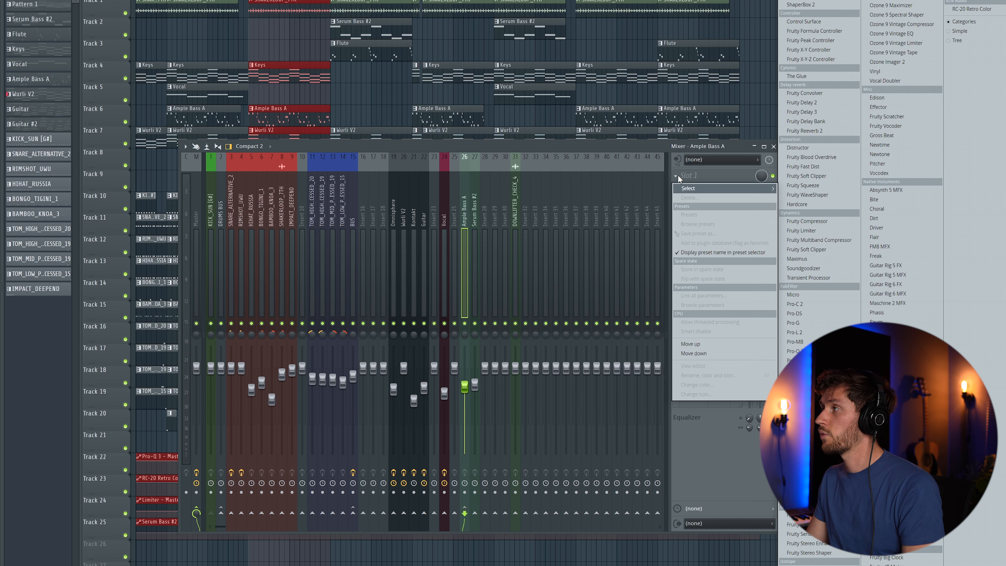
click(804, 2)
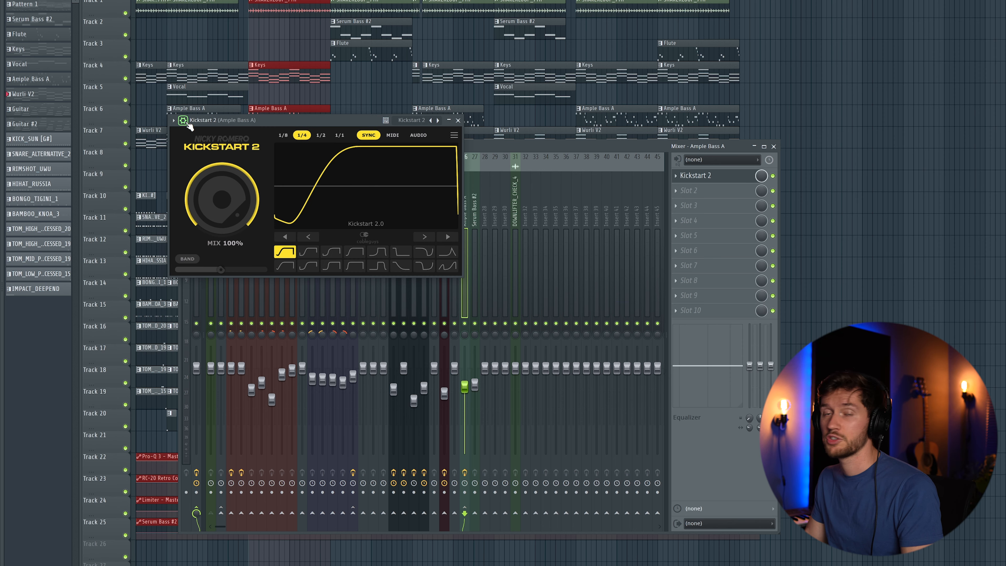
Set Kickstart 2's Node 1 input connection to 1 in its processing settings and switch its trigger mode to Audio.
click(184, 121)
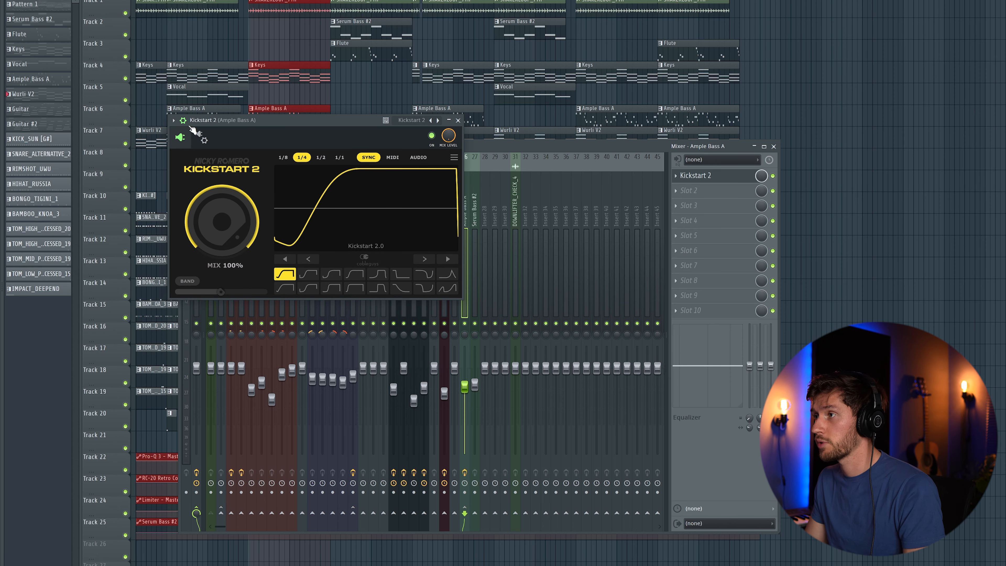
click(200, 136)
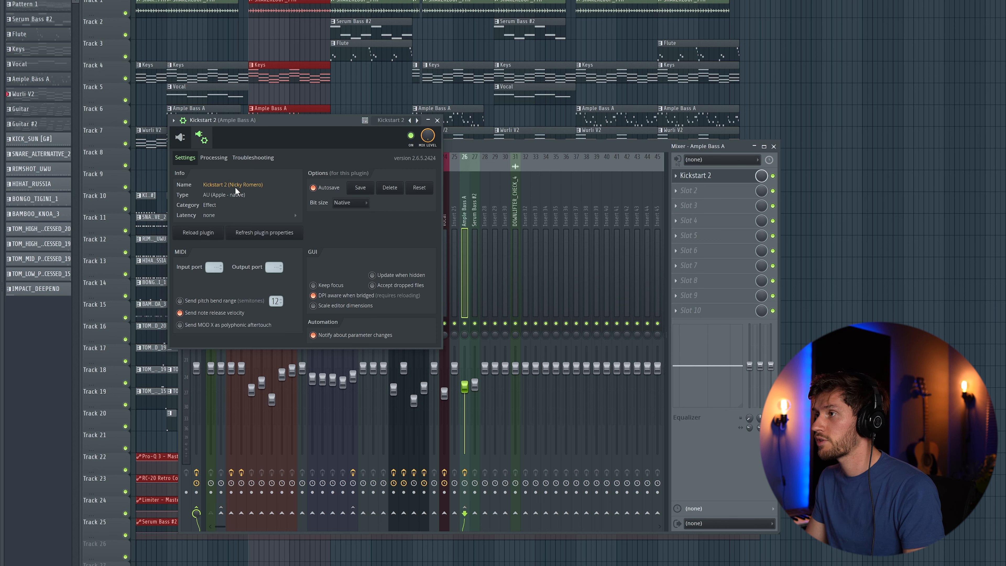
click(214, 158)
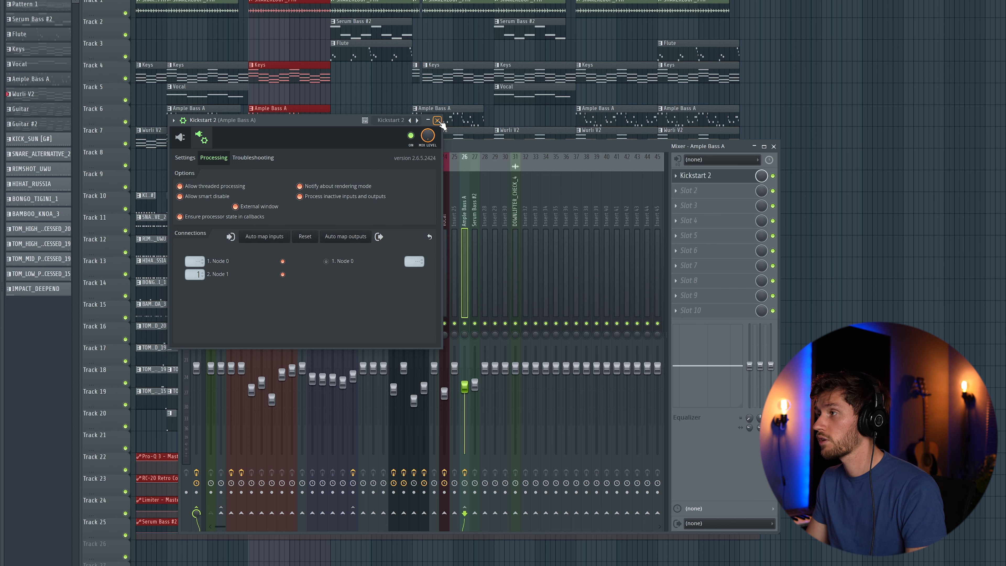
click(183, 137)
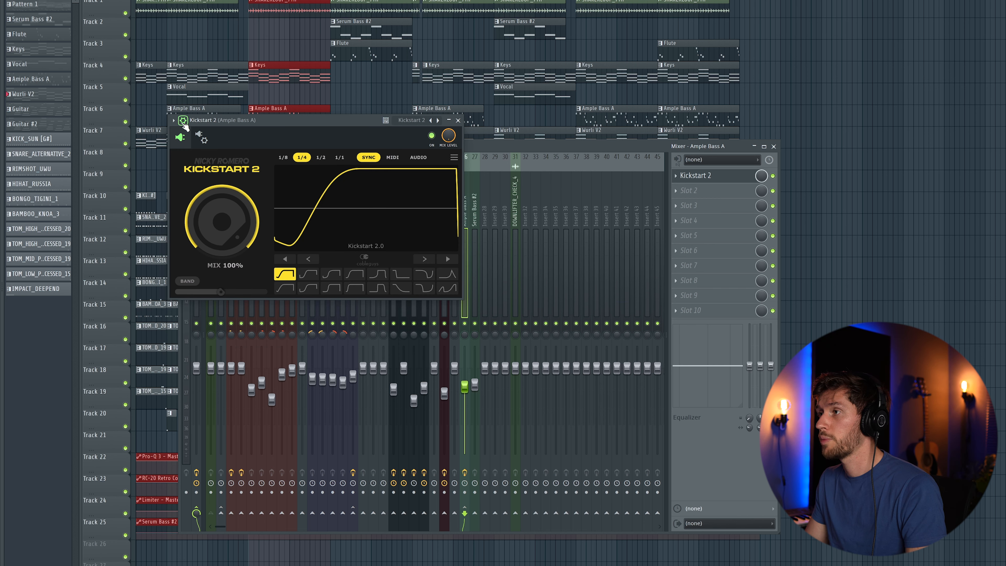
click(184, 122)
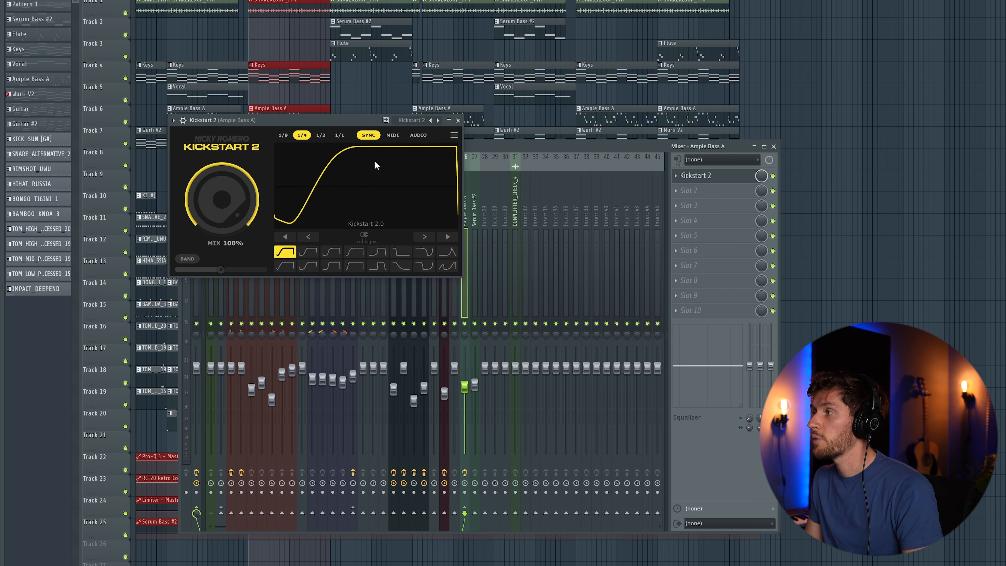
click(418, 136)
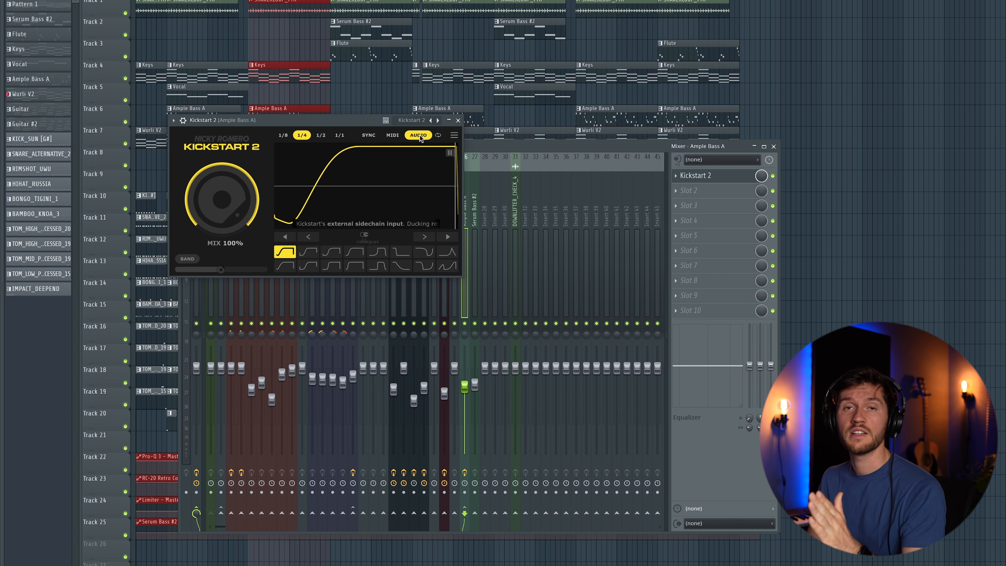
Play the selection and lower Kickstart 2's mix to 74% on the Ample Bass A track.
key(space)
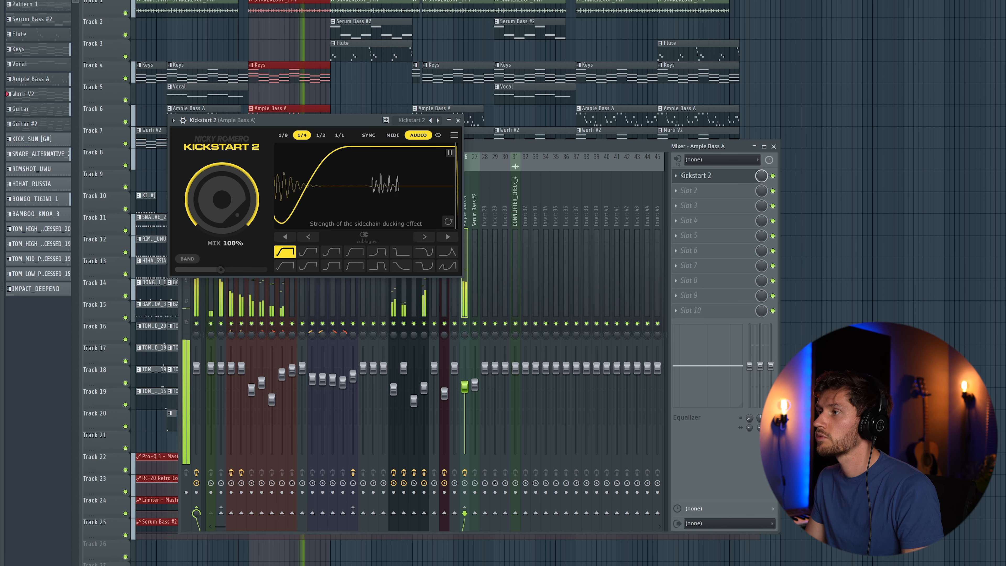
drag(222, 199, 222, 213)
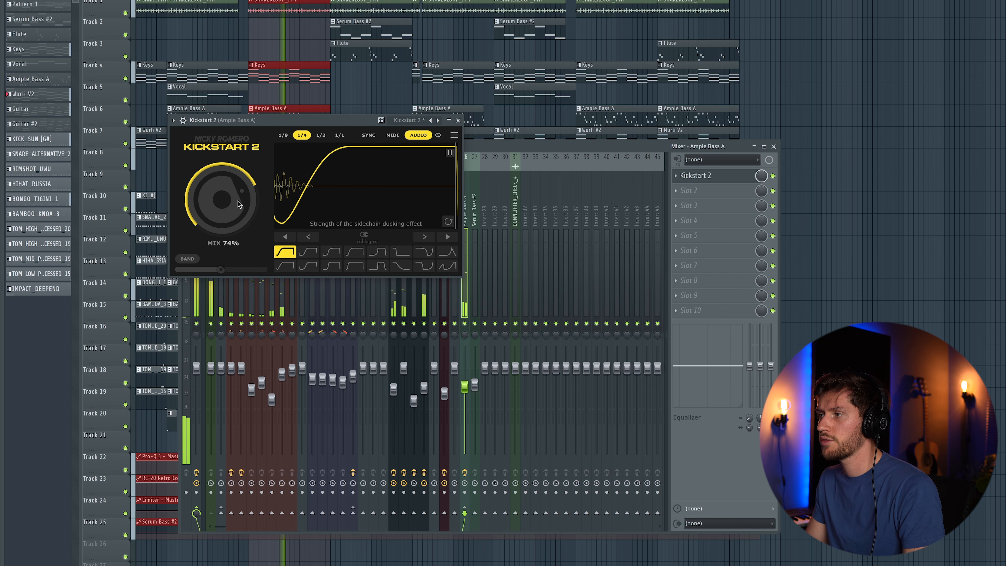
click(458, 121)
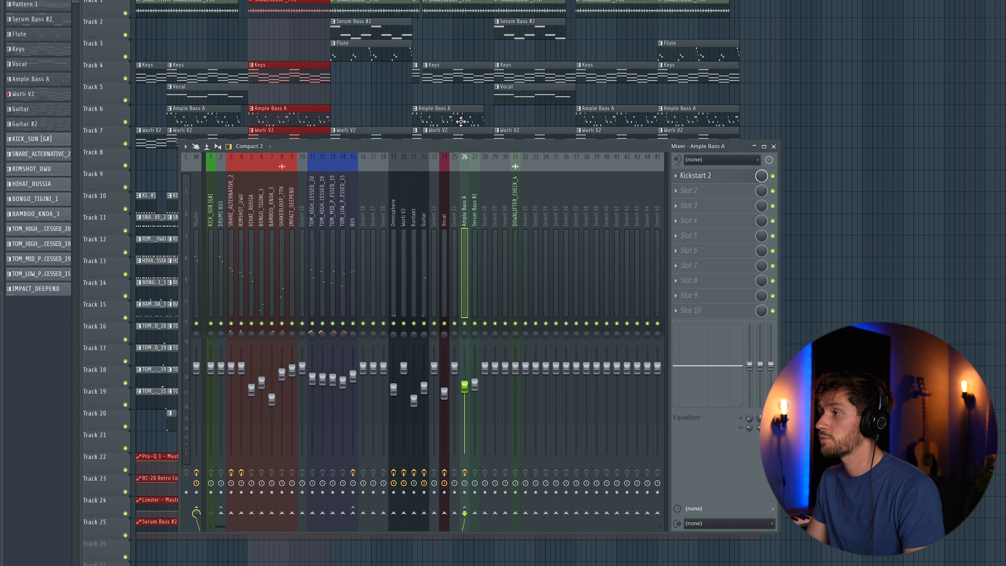
Load Pro-Q 3 into the second effect slot of the Ample Bass A track and add a low-shelf cut of about 2 dB.
click(681, 192)
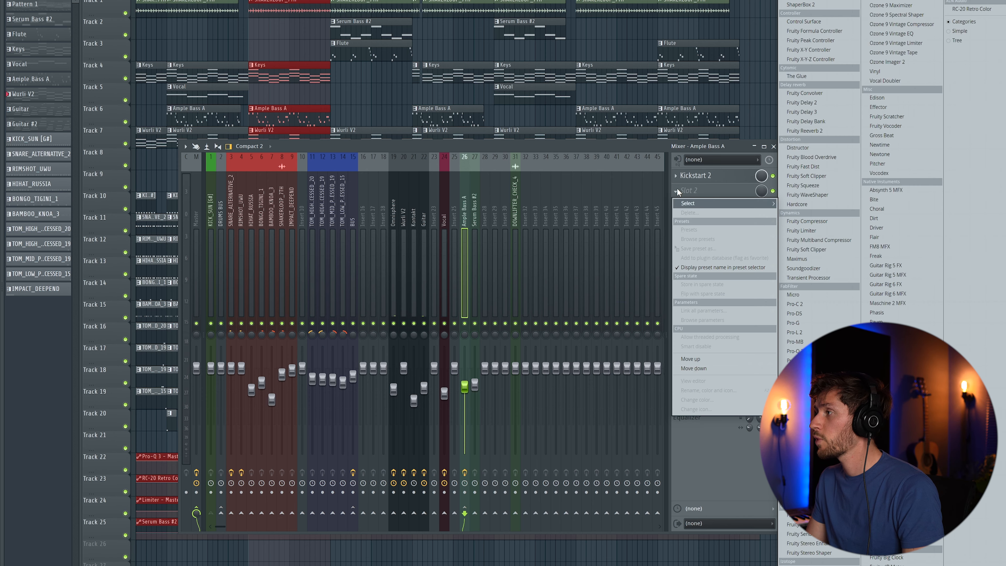
click(795, 351)
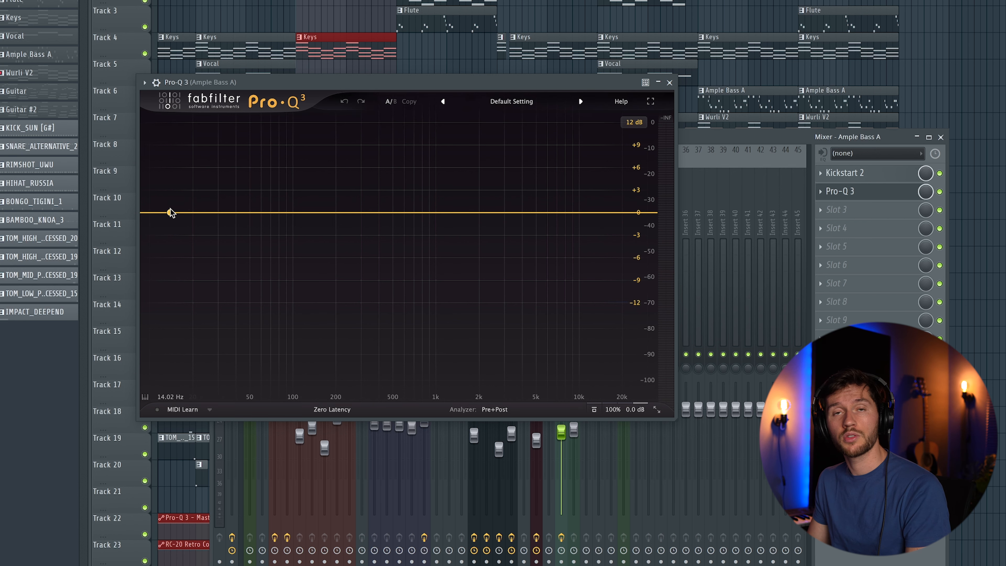
drag(170, 213, 174, 225)
right_click(174, 221)
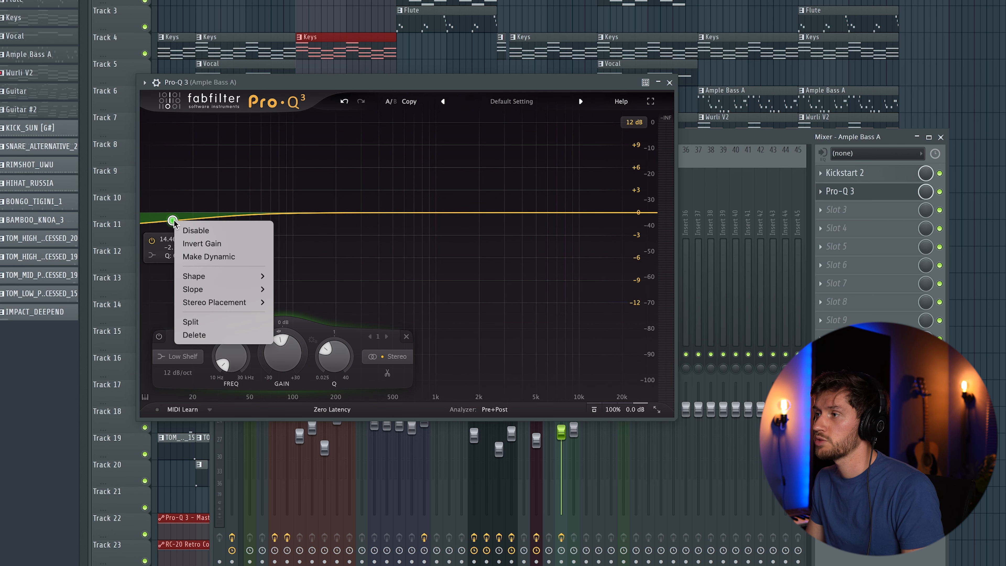
mouse_move(253, 276)
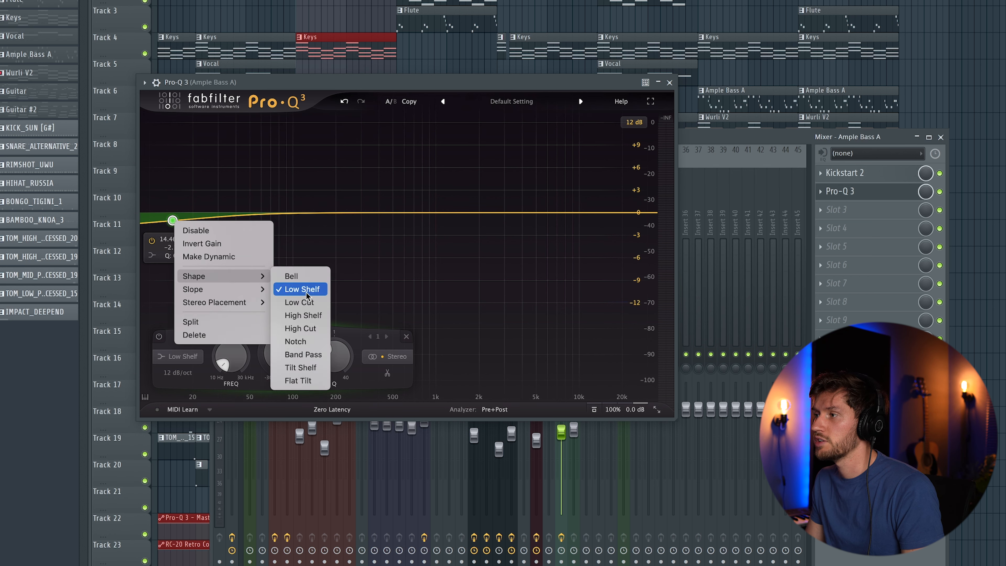
click(173, 221)
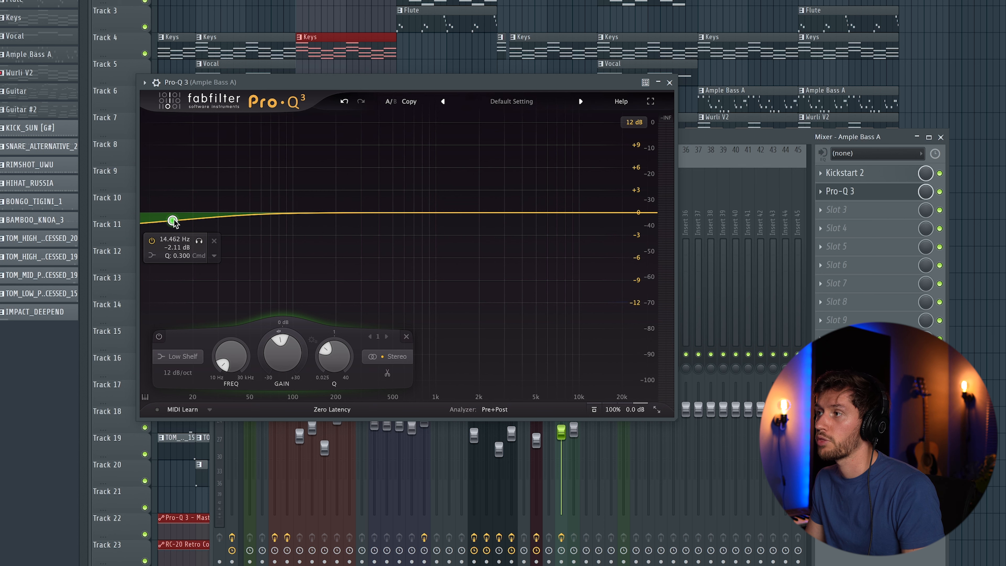
Raise the low shelf's Q to about 0.62 and move the band up to about 60 Hz during playback.
scroll(175, 220, up, 3)
drag(175, 221, 214, 224)
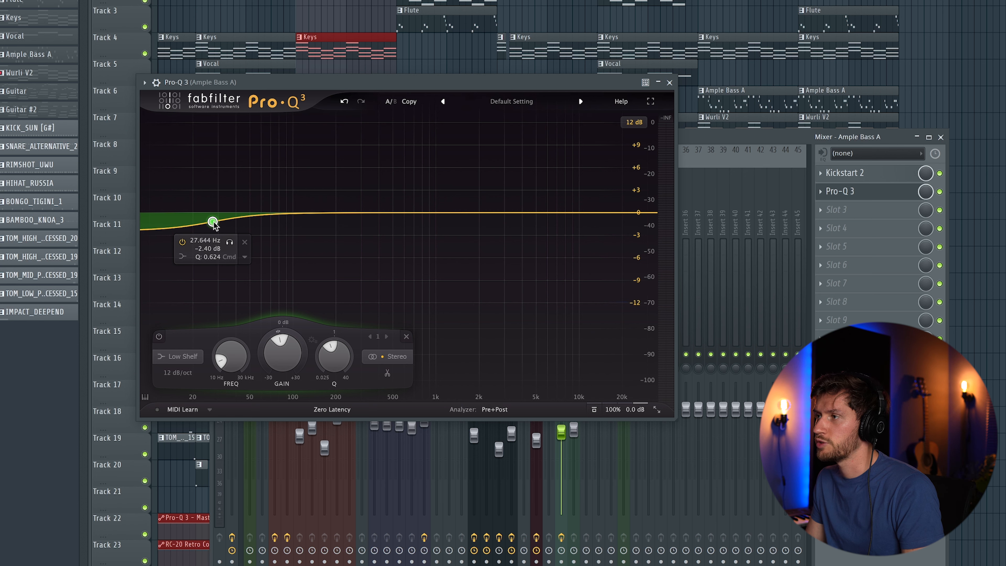
key(space)
drag(213, 223, 263, 225)
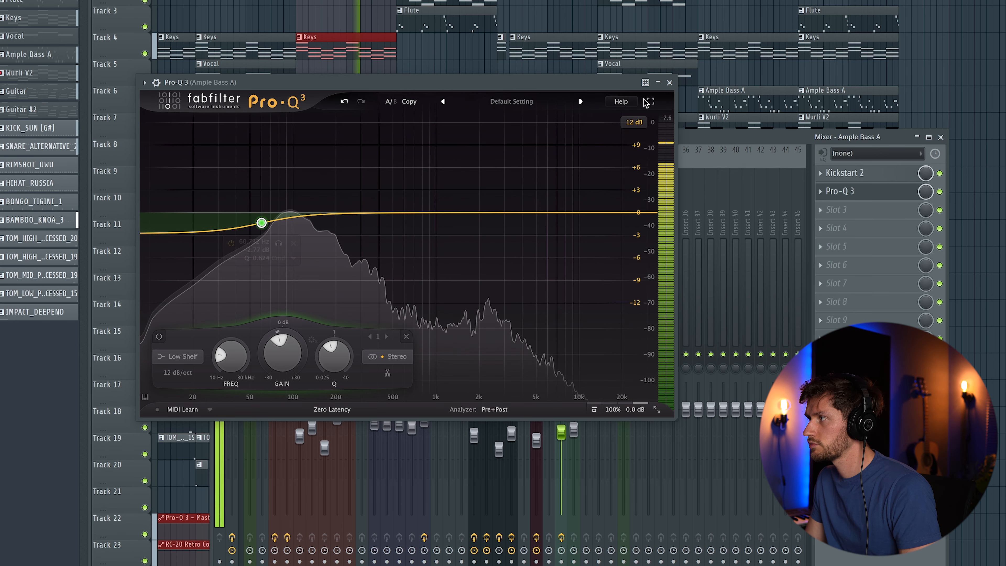
click(670, 83)
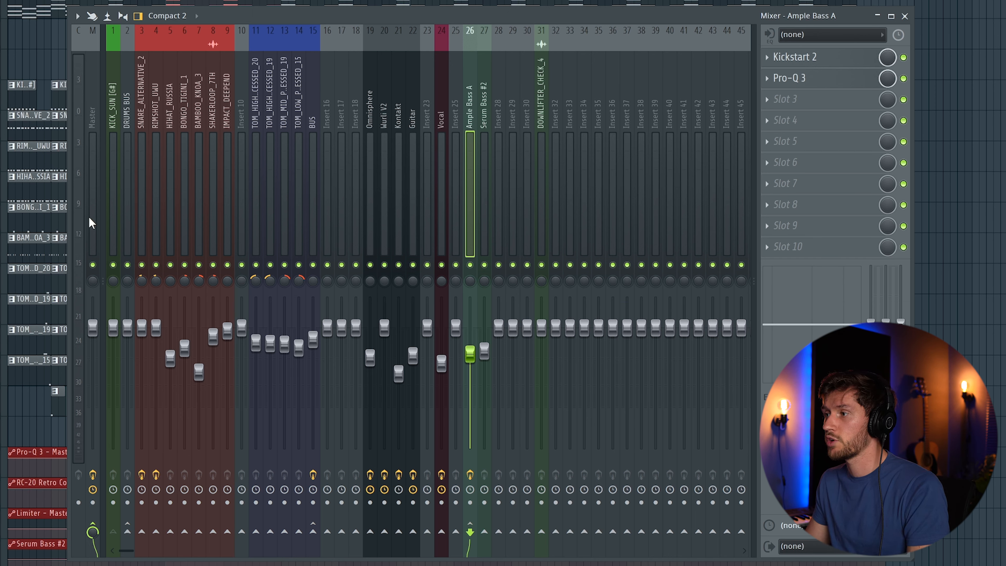
Select bars 41 to 49 in the playlist and play them with the Serum Bass #2 mixer track selected.
key(space)
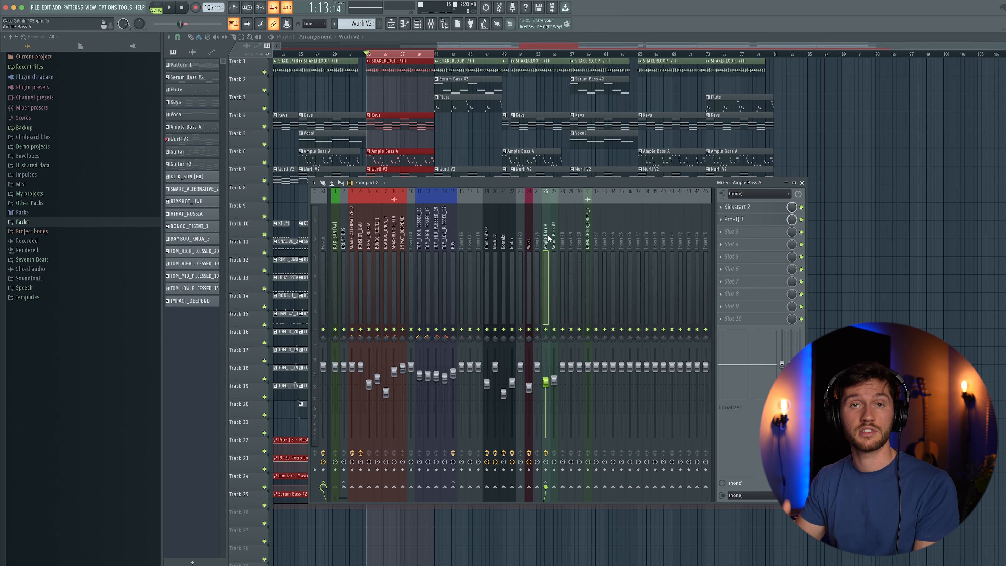
drag(435, 55, 499, 57)
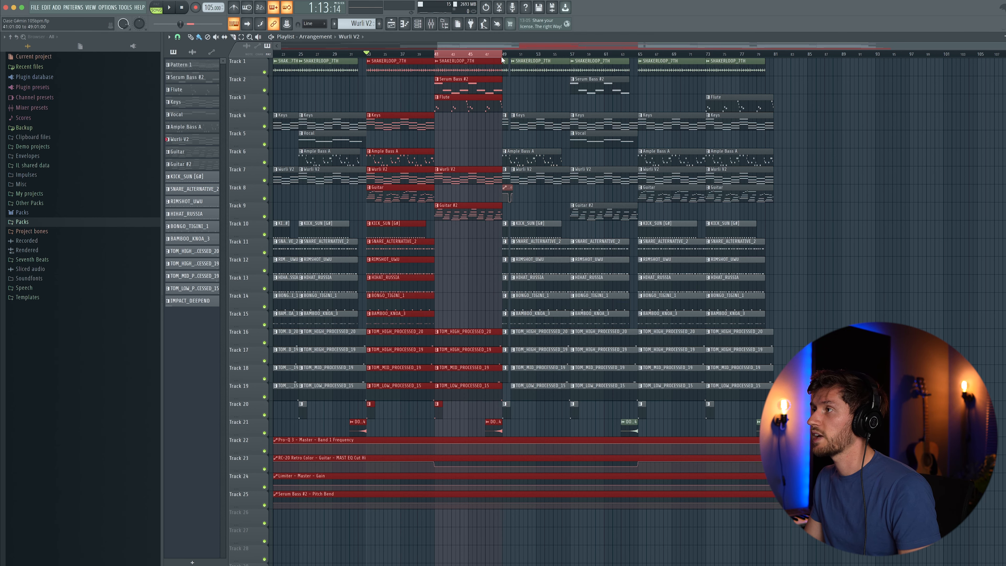
click(438, 57)
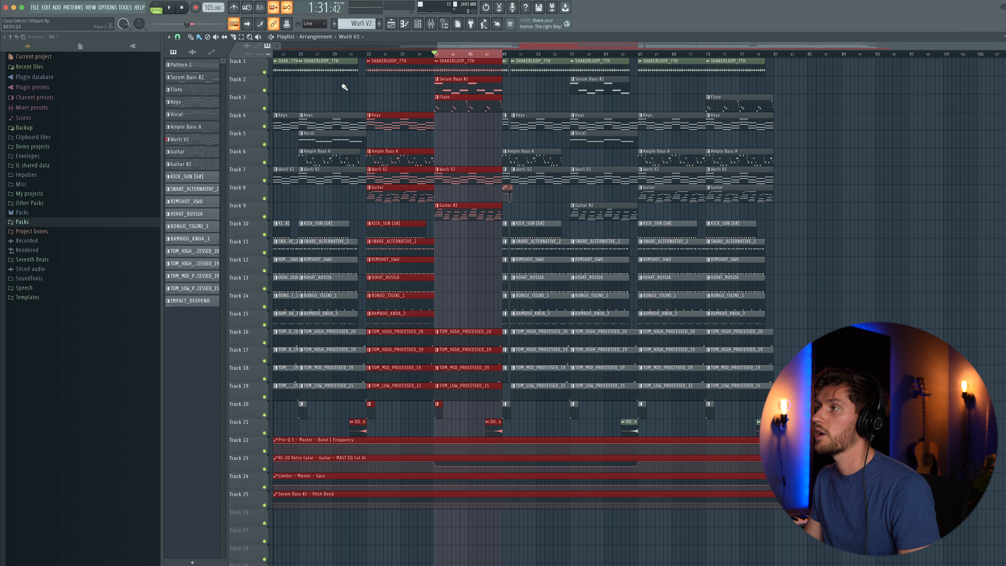
key(space)
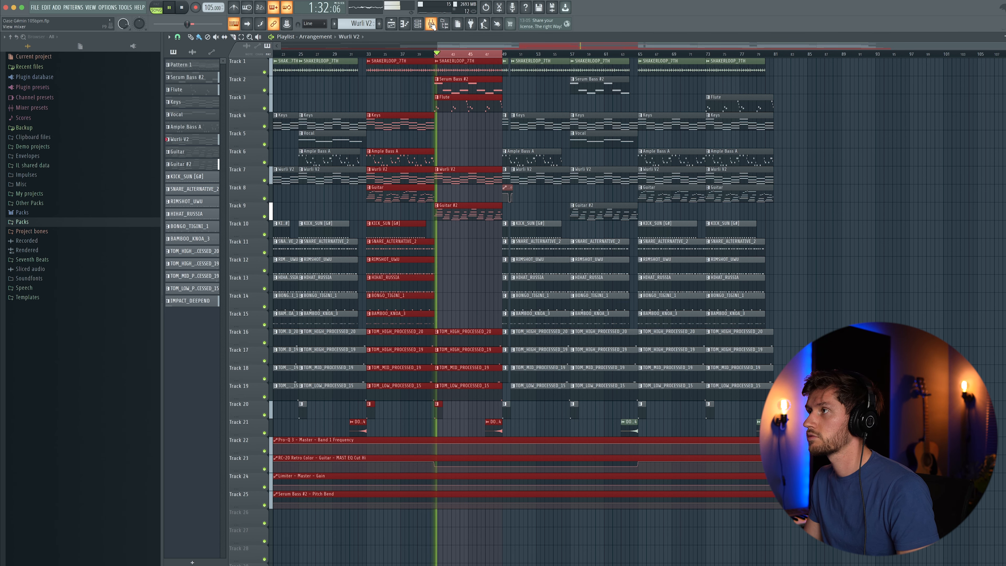
key(F9)
click(555, 245)
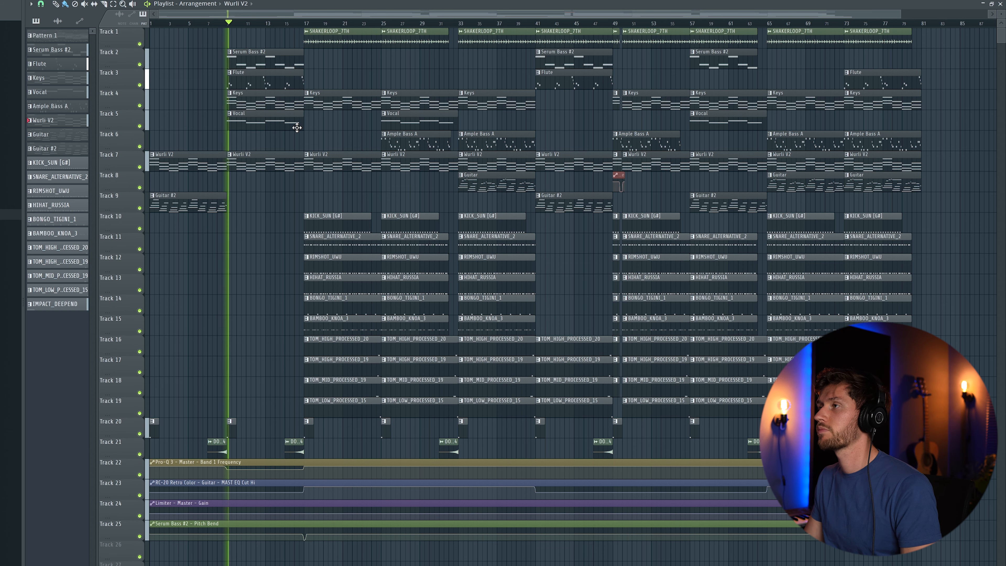
Raise the OTT depth to about 30% and increase its time on the Guitar track during playback.
key(F9)
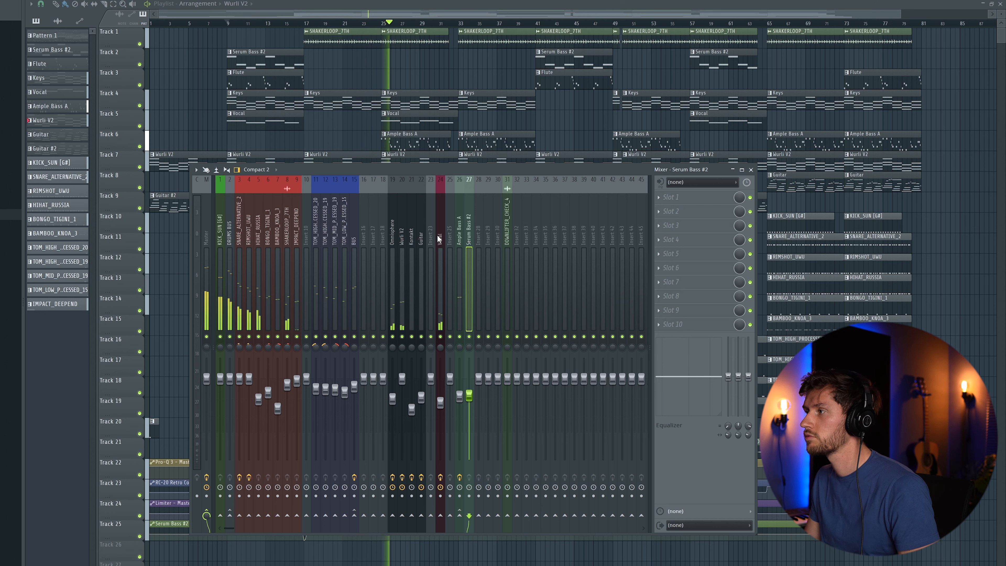
click(460, 231)
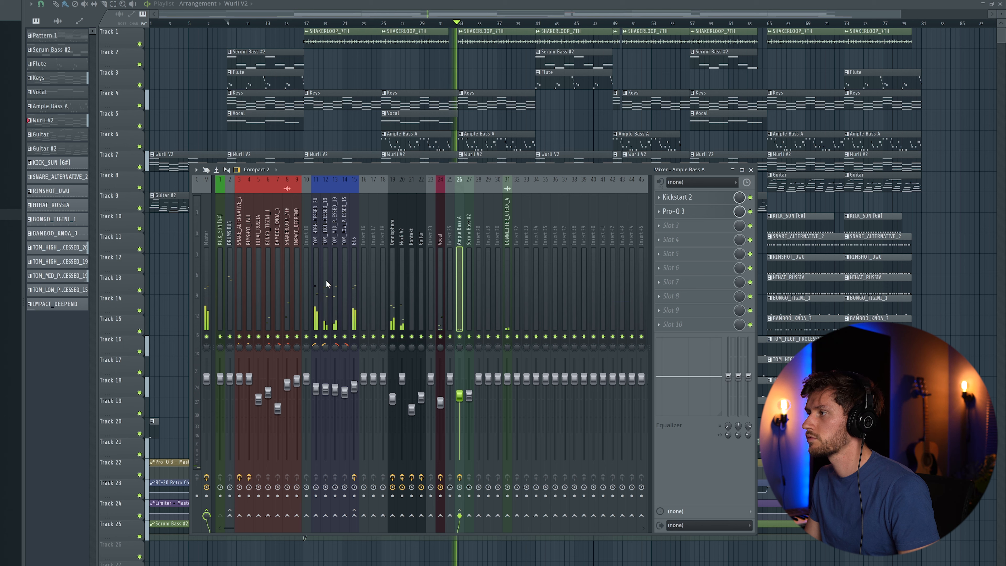
click(420, 243)
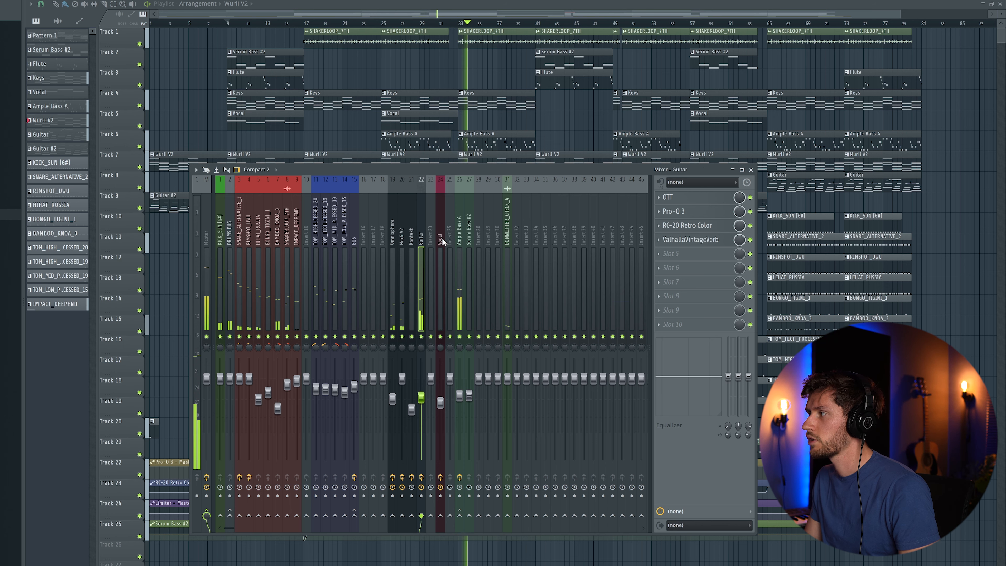
click(696, 196)
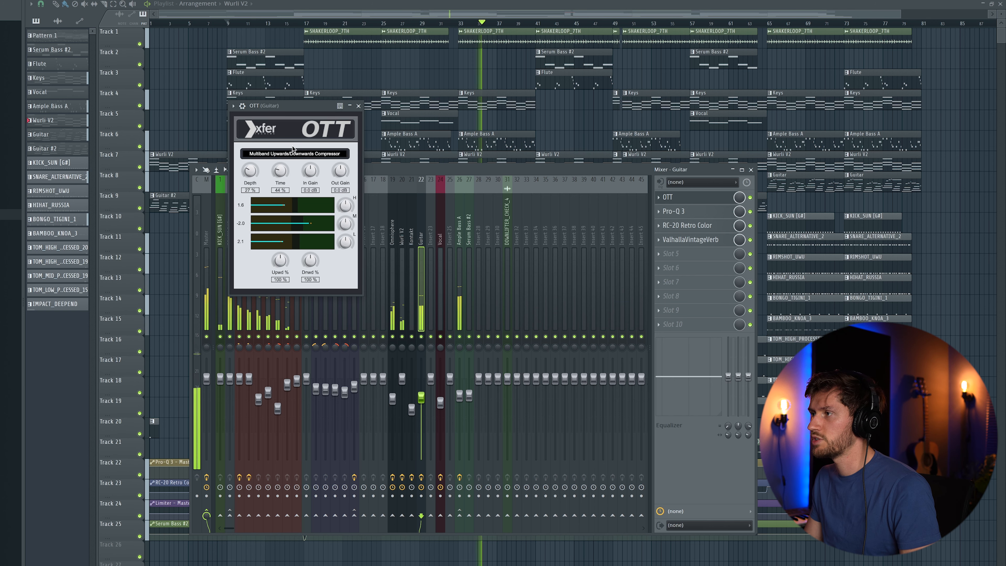
drag(248, 172, 292, 171)
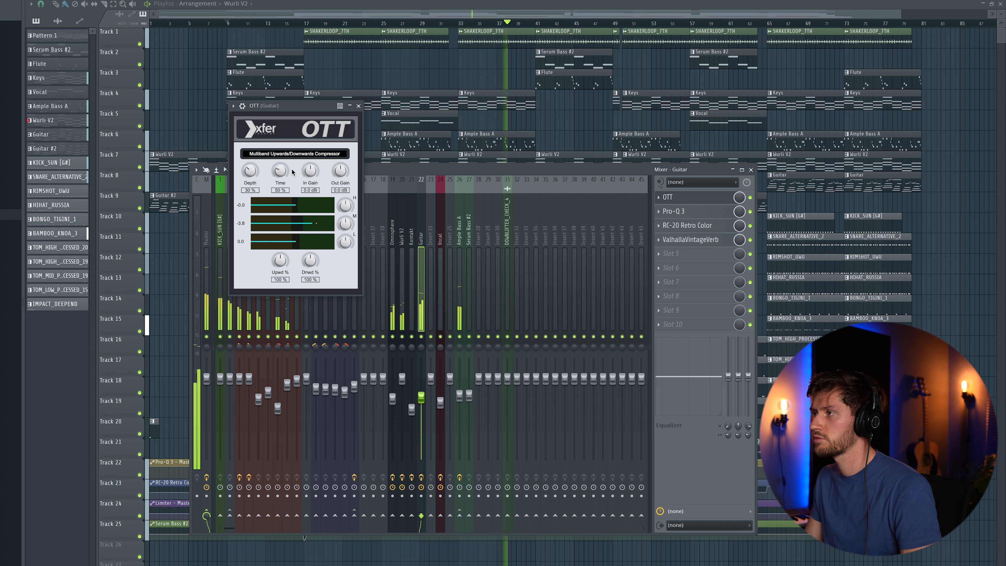
click(681, 197)
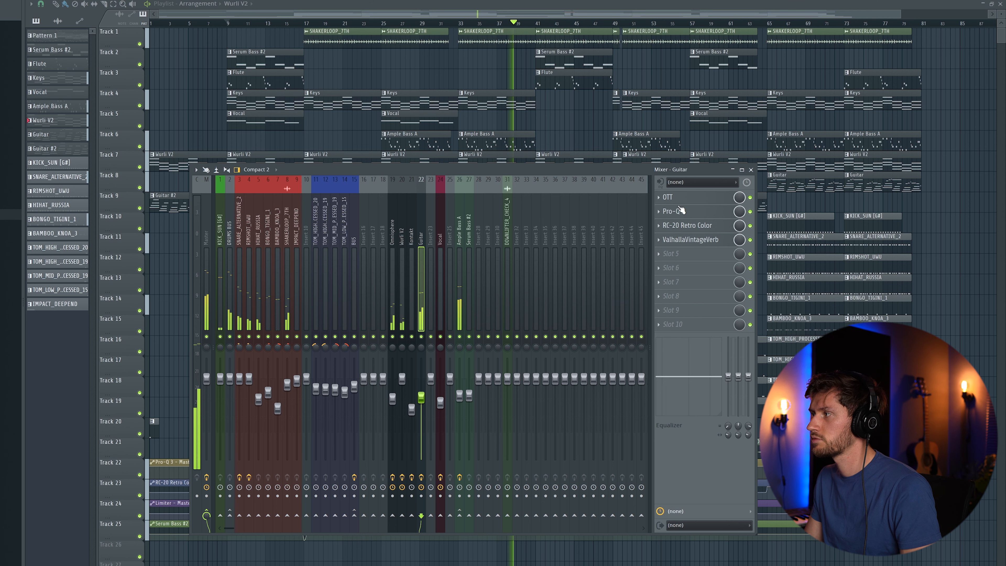
Review the Pro-Q 3 equalizer curve on the Guitar track during playback.
click(702, 213)
drag(192, 36, 359, 98)
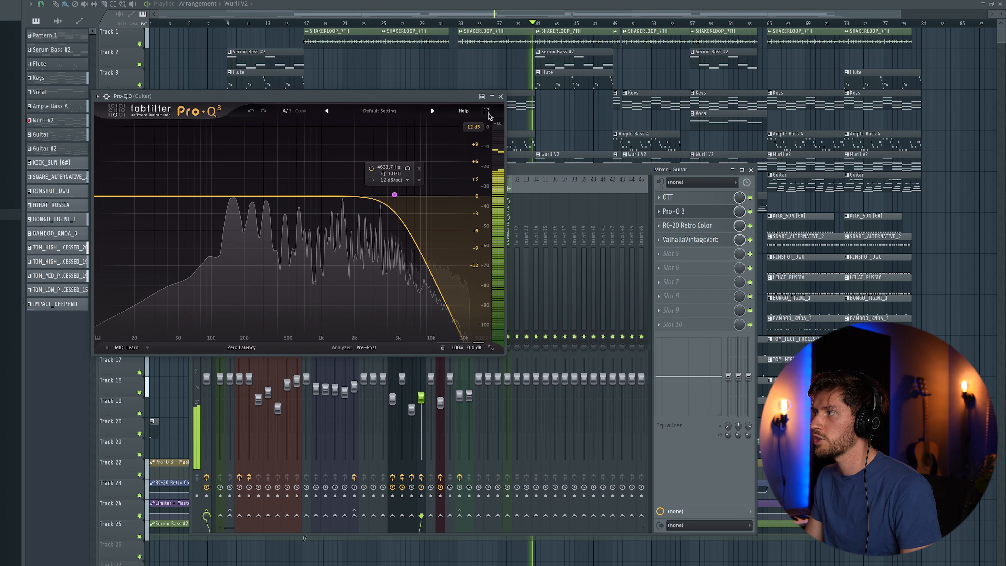
click(500, 95)
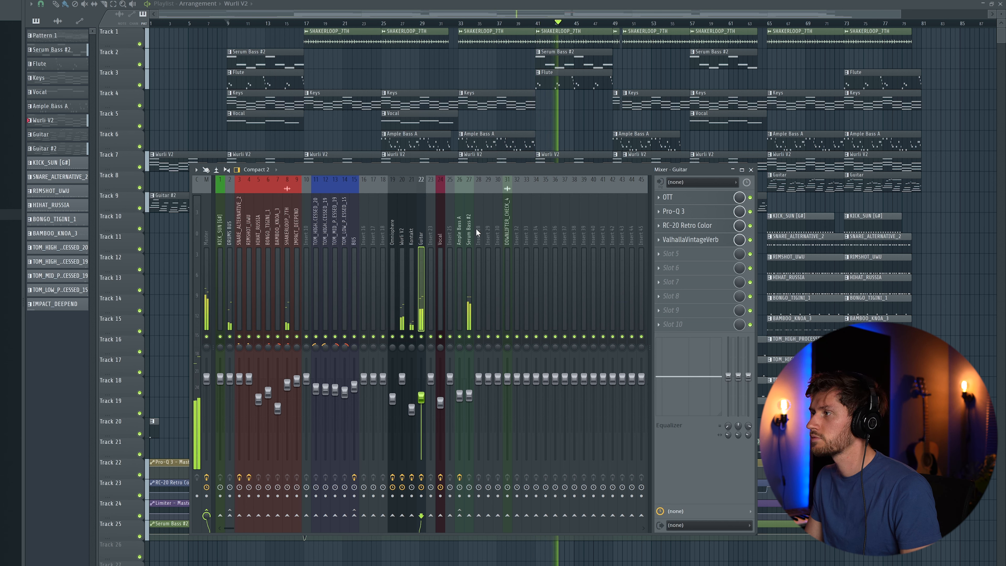
Lower the Serum Bass #2 track's volume slightly in the mixer.
click(469, 230)
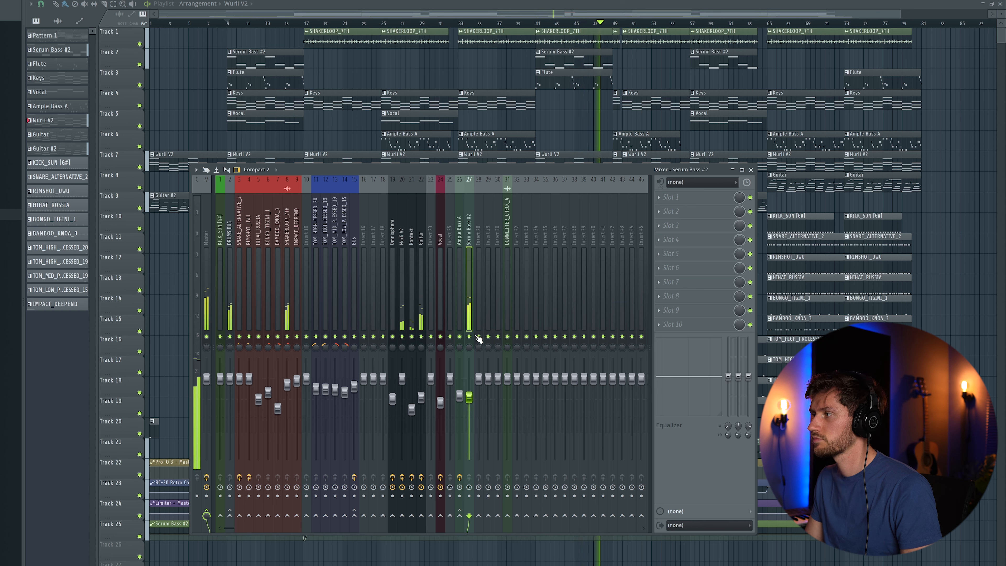
key(F9)
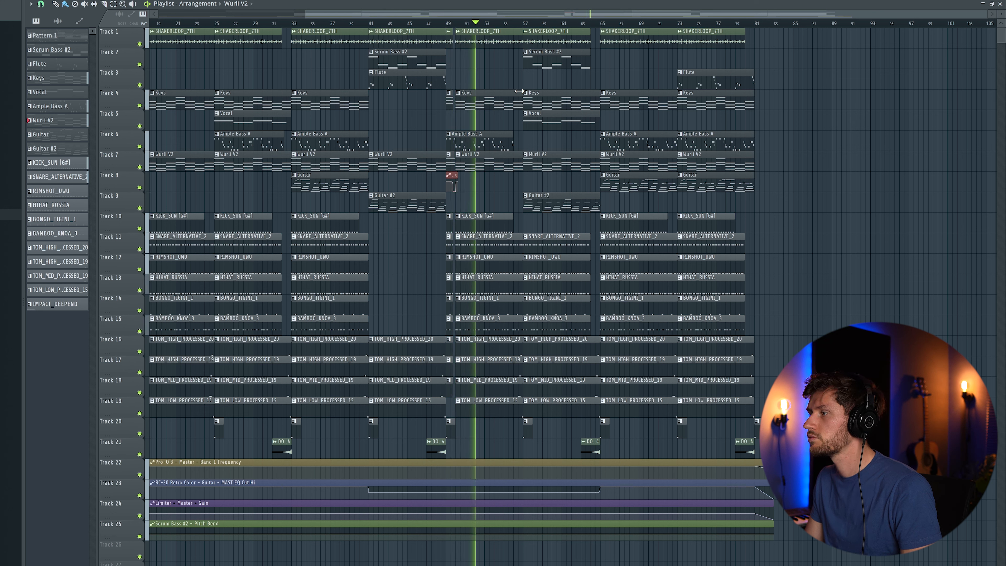
key(F9)
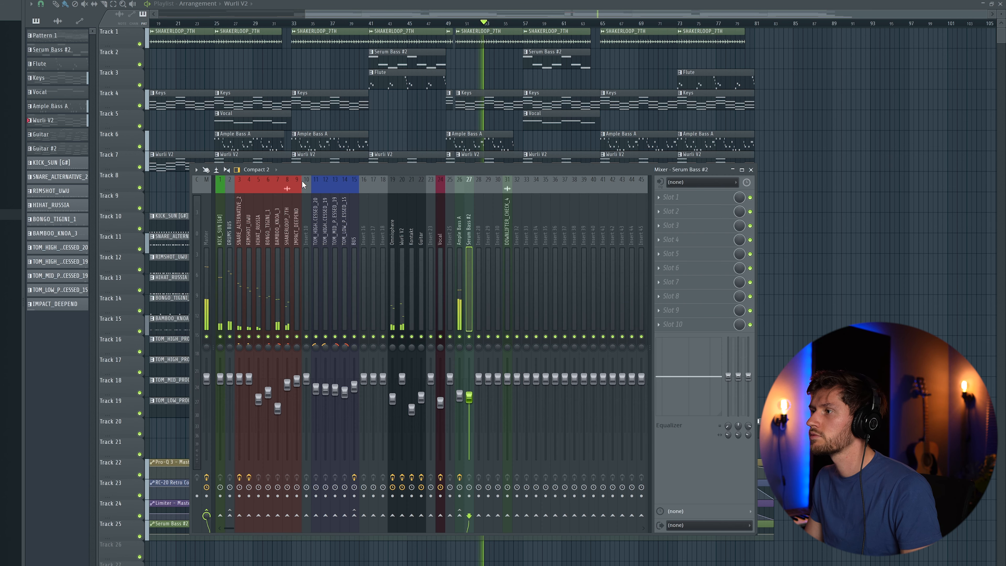
Compare the mix with SNARE_ALTERNATIVE_2 muted and unmuted, lower its volume slightly, and stop playback.
click(252, 277)
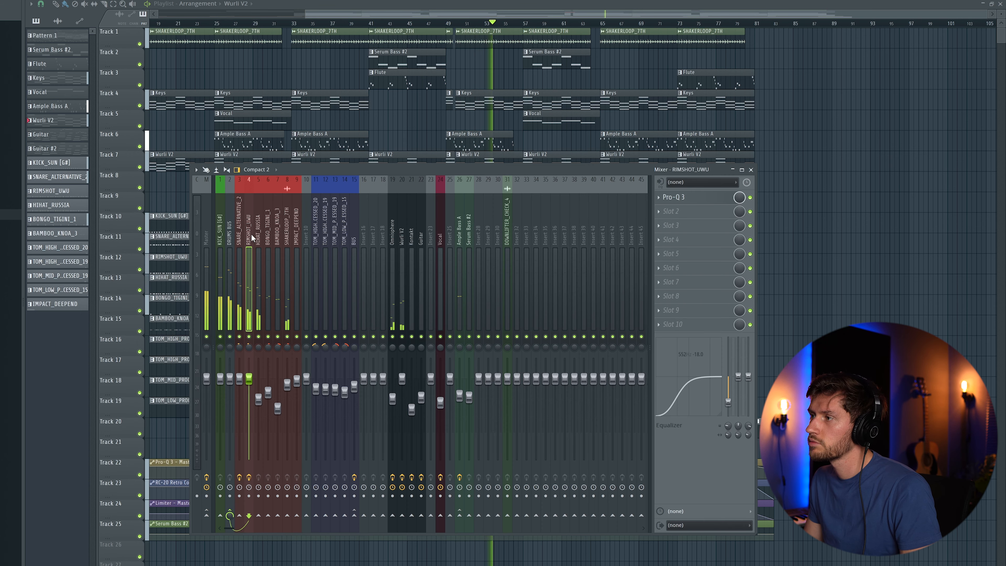
click(241, 337)
click(240, 337)
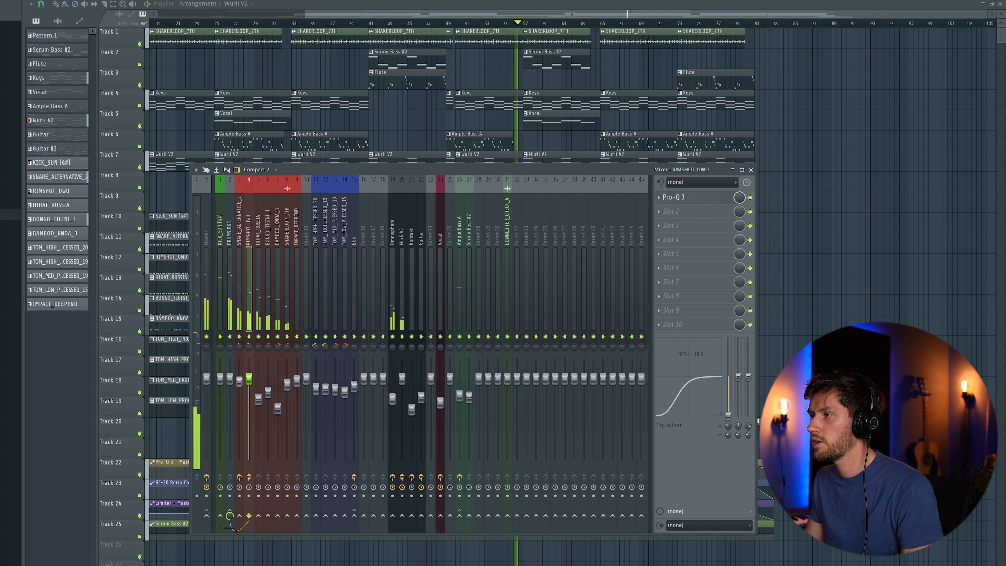
click(240, 381)
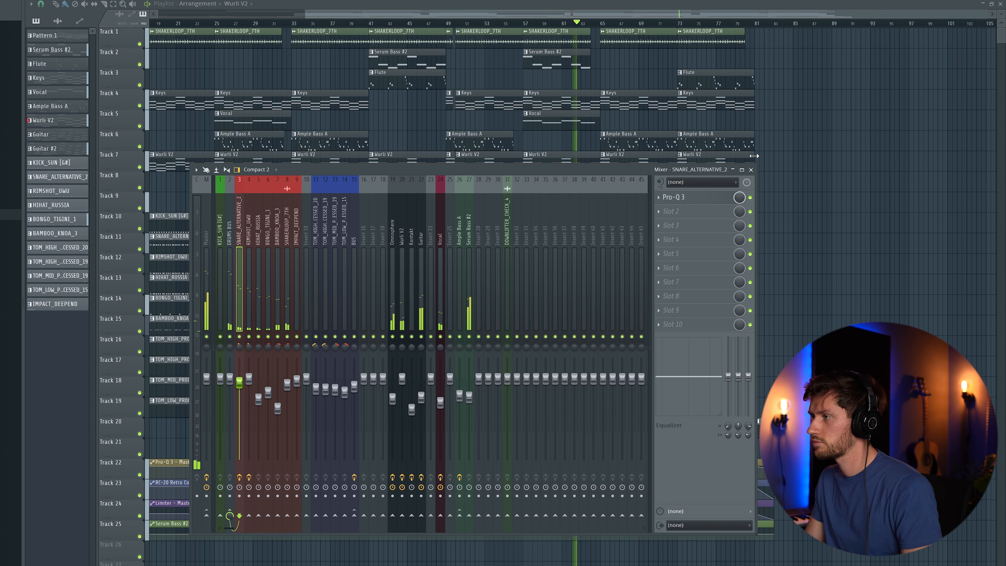
key(space)
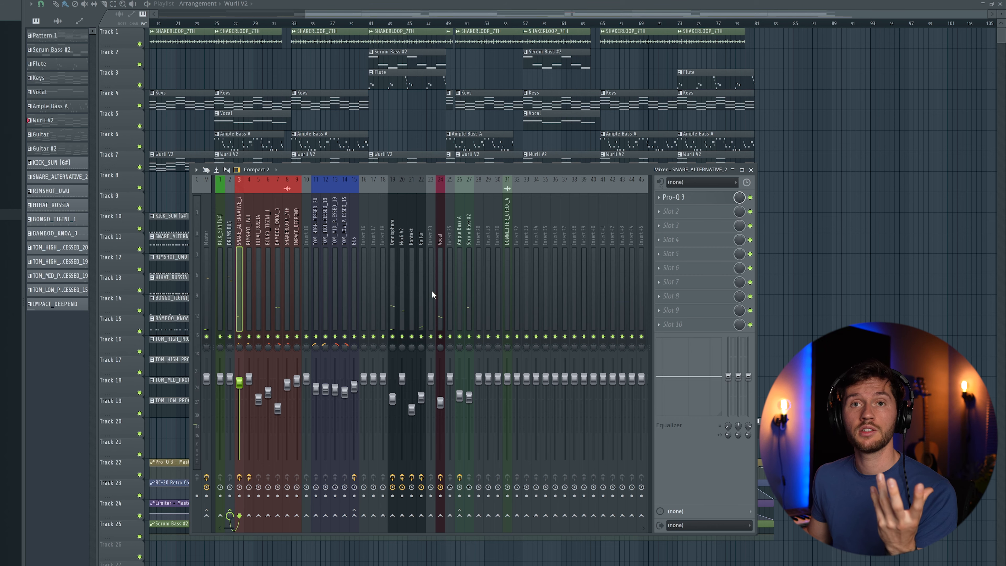
Solo the Wurli V2 playlist track and play it with its mixer track selected.
click(399, 238)
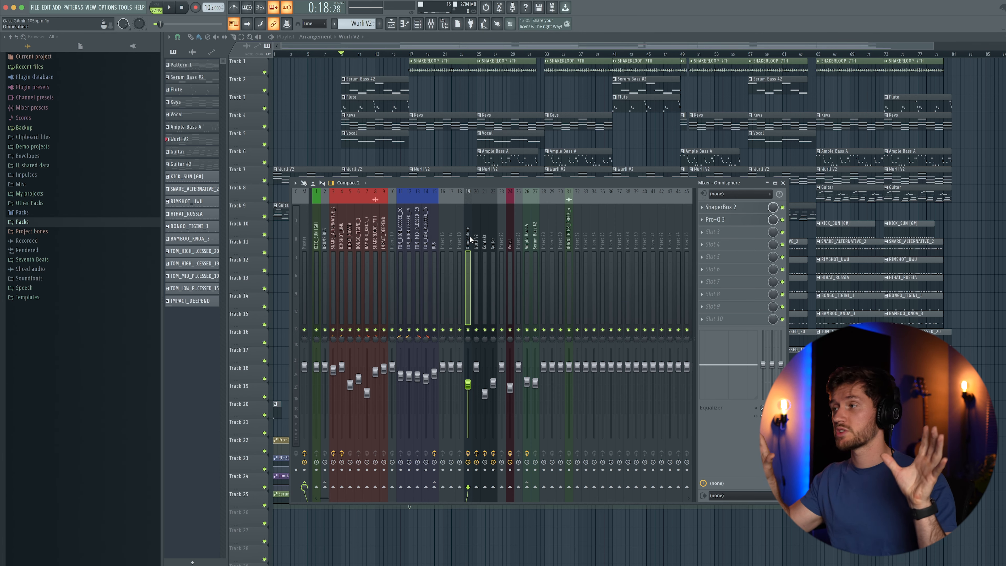
click(477, 239)
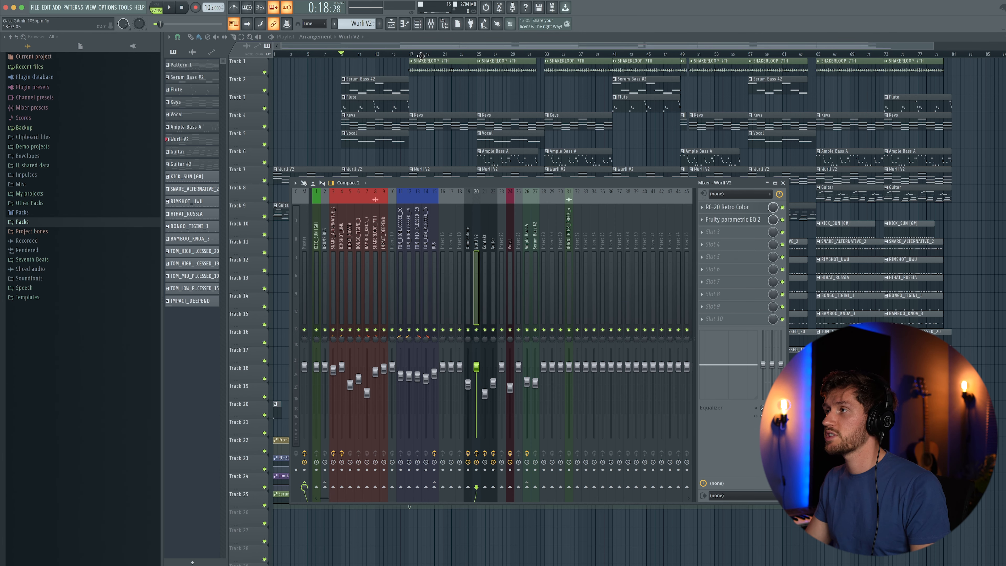
key(F9)
key(F9)
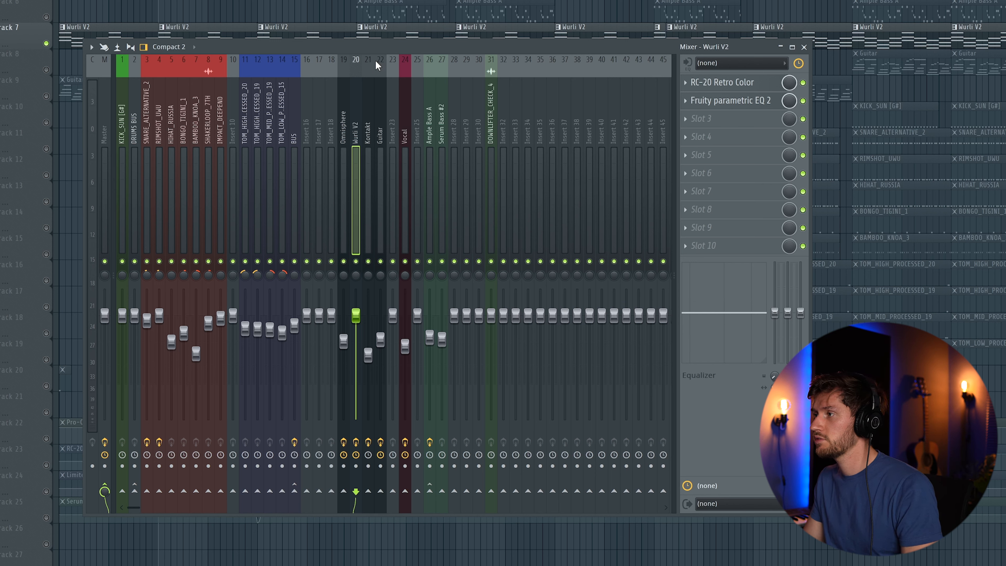
key(space)
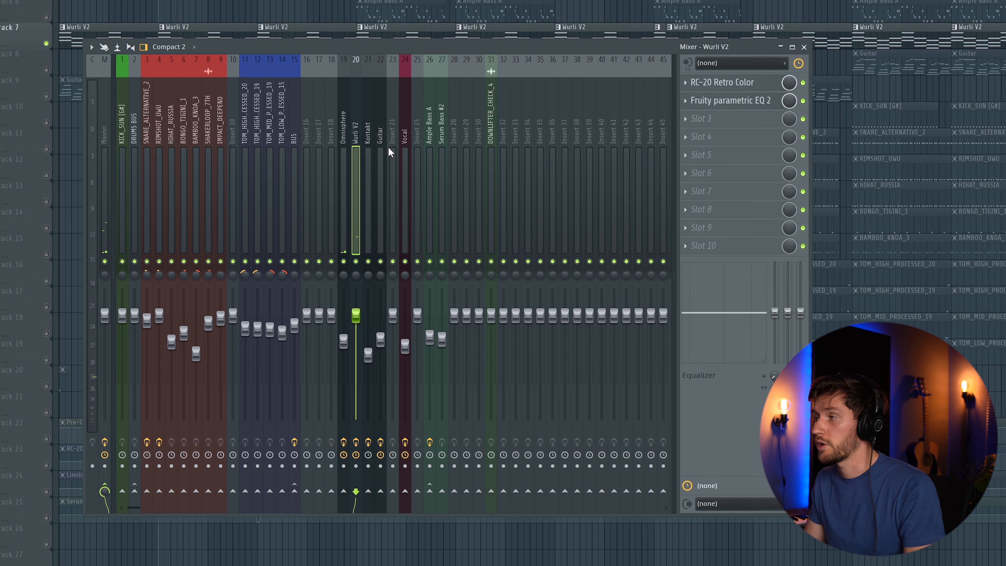
Play the soloed melody section and pan the Kontakt and Vocal mixer tracks slightly off-centre.
key(F9)
key(F9)
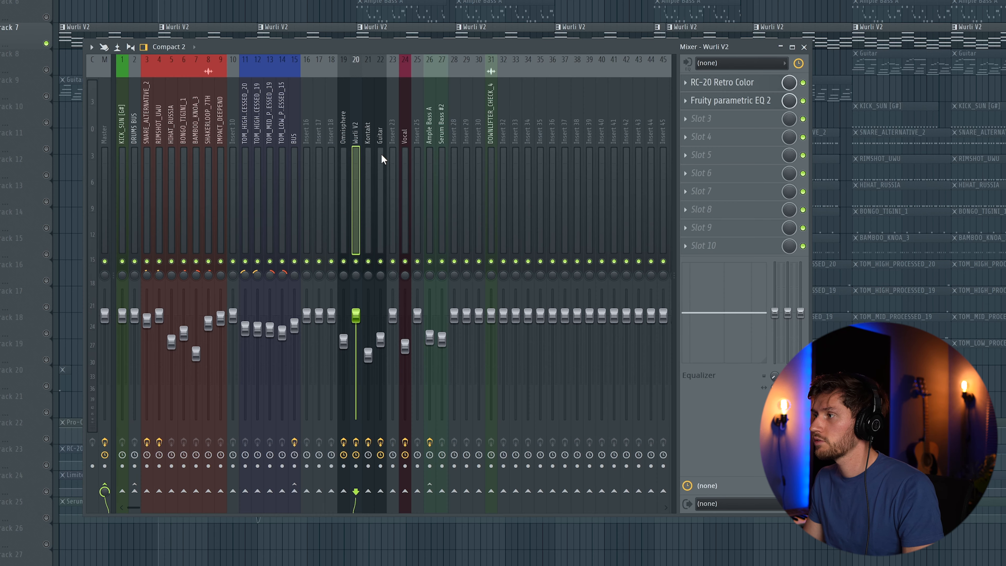
key(space)
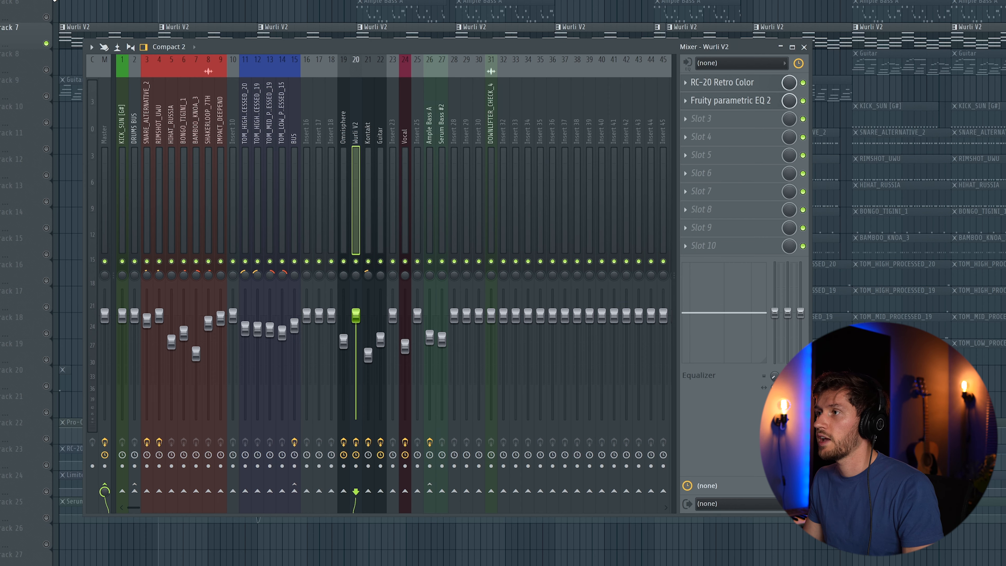
key(F9)
key(F9)
key(space)
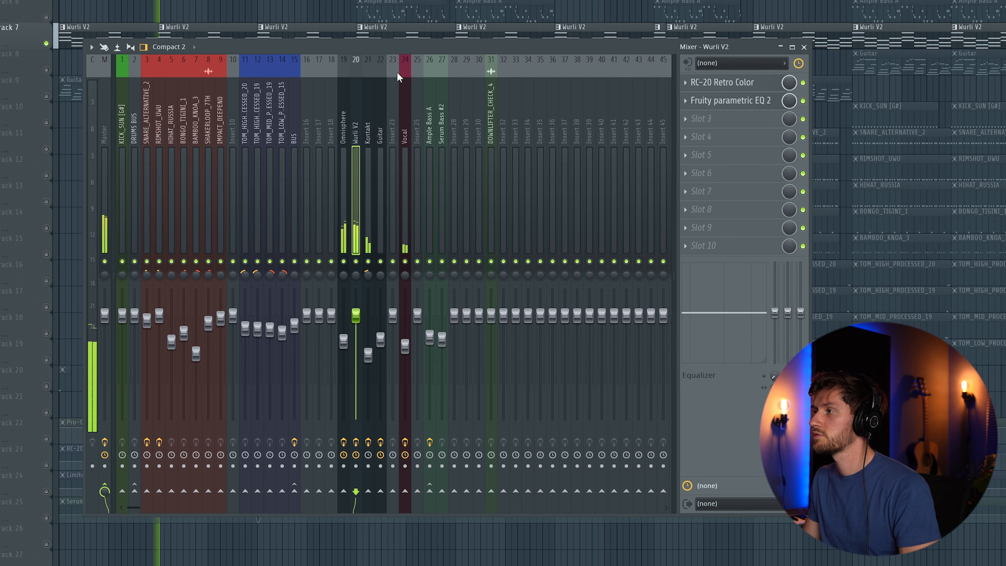
drag(407, 275, 407, 260)
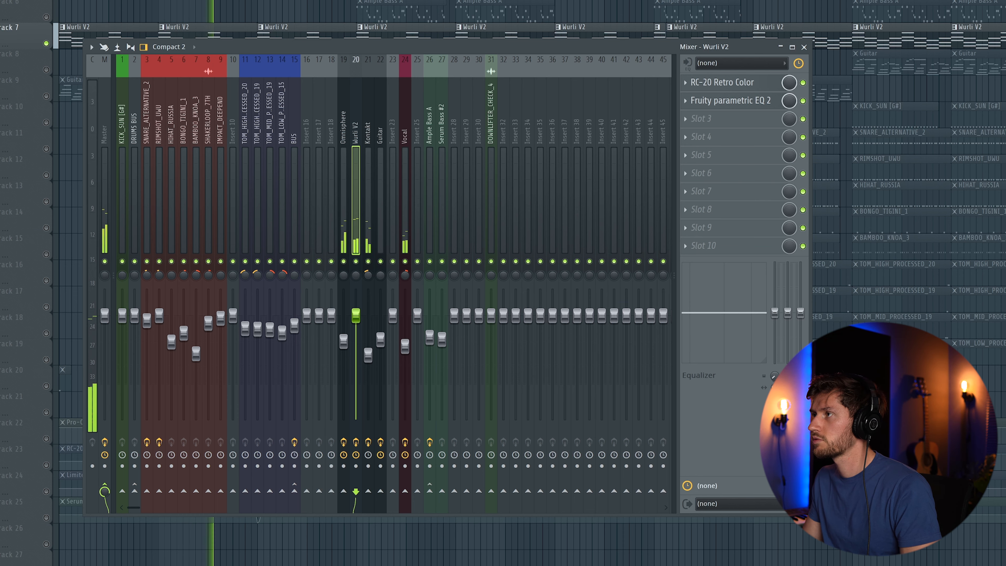
Select the Ample Bass A mixer track and mark bars 17 to 25 of the playlist as the playback range.
key(F9)
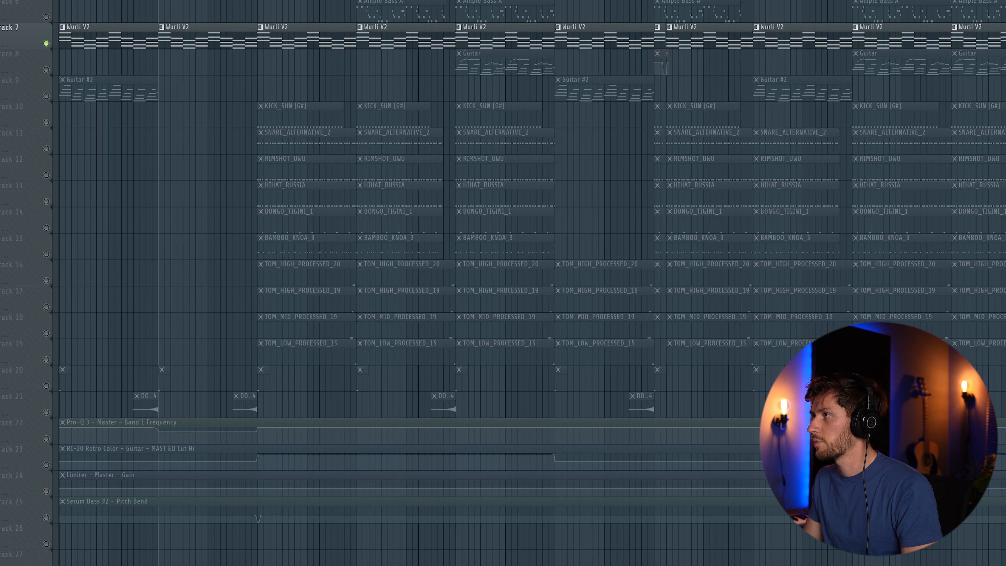
key(F9)
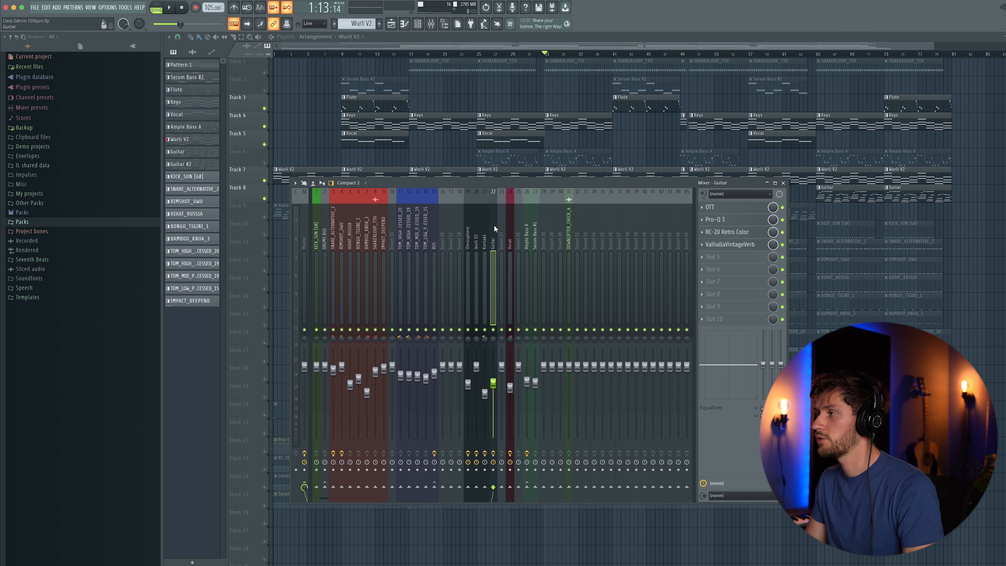
click(527, 250)
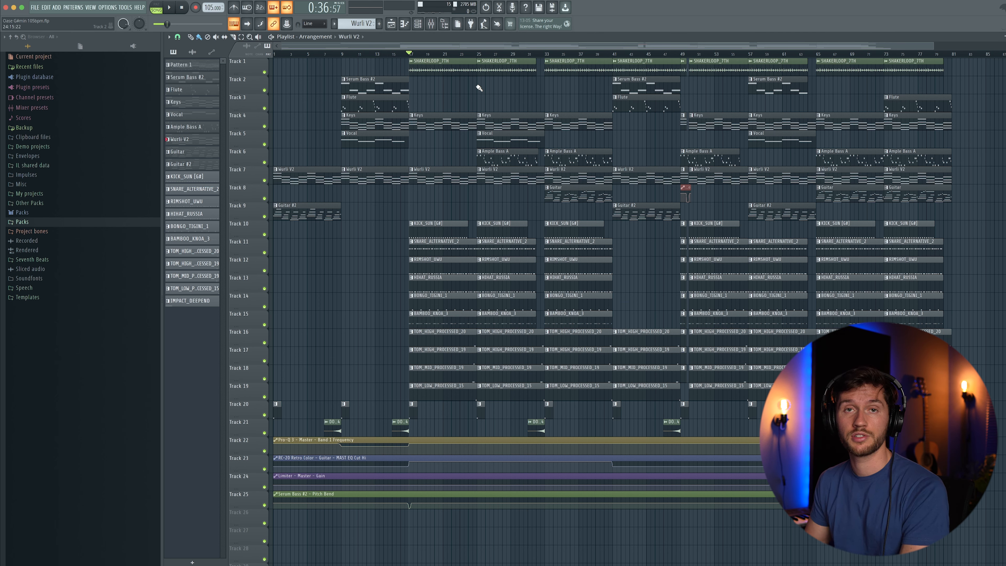
drag(409, 54, 479, 56)
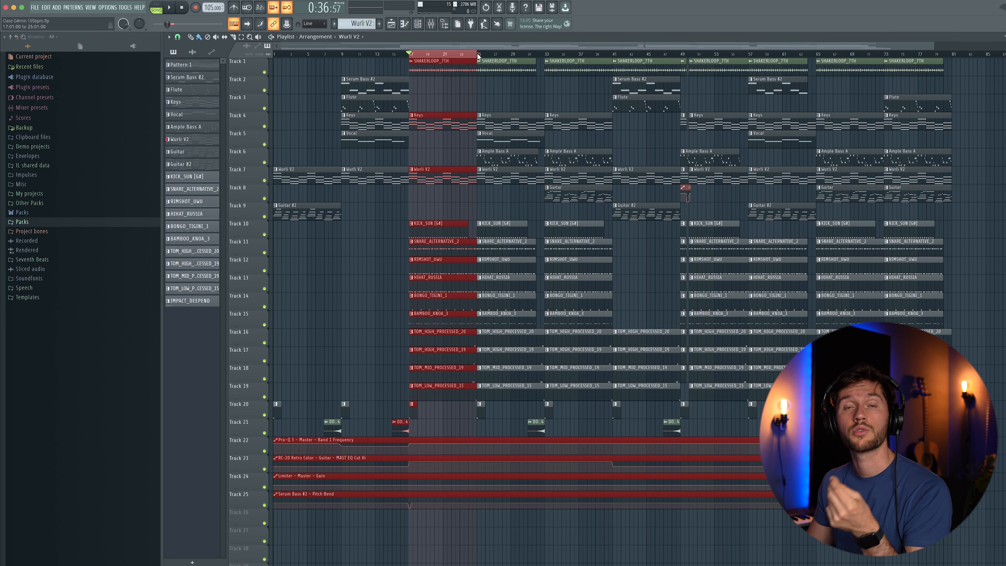
key(F9)
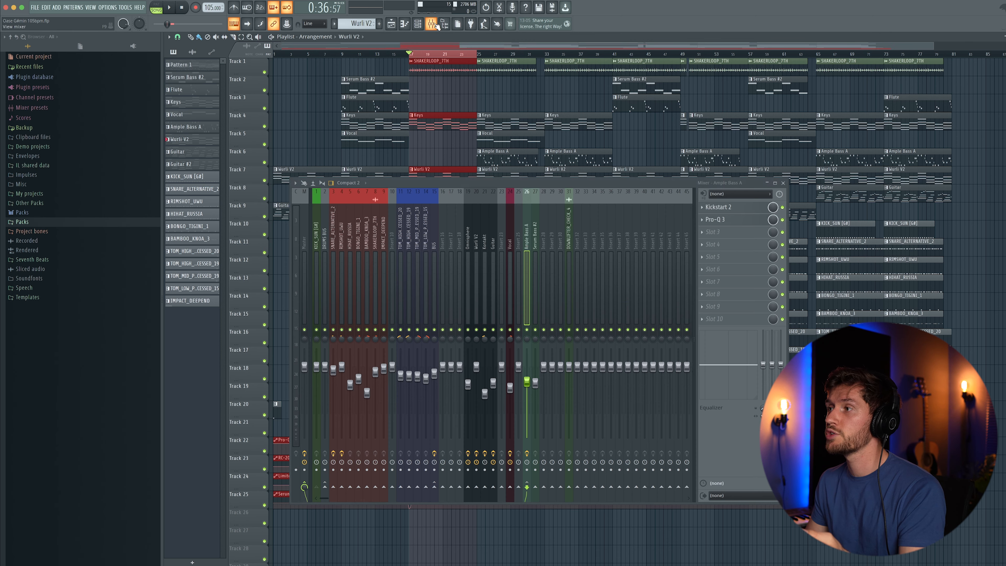
Add Fruity Reeverb 2 to the second effect slot of SNARE_ALTERNATIVE_2 and raise its low cut.
click(324, 240)
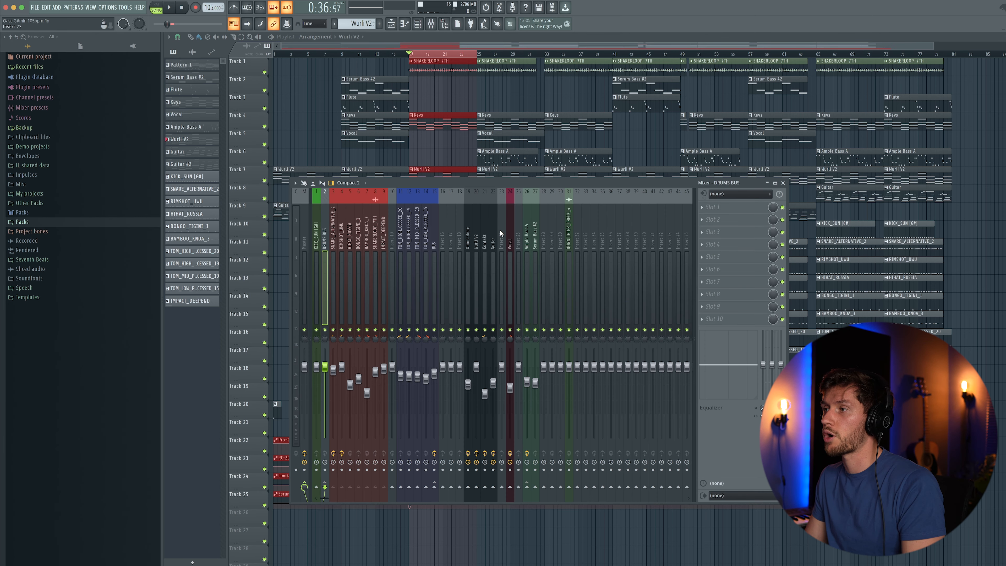
click(333, 232)
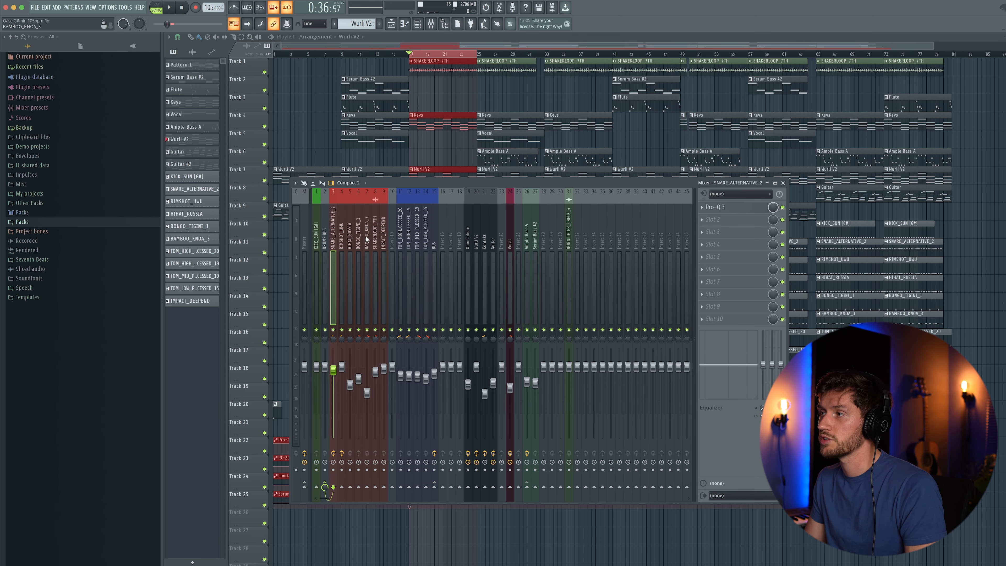
click(707, 224)
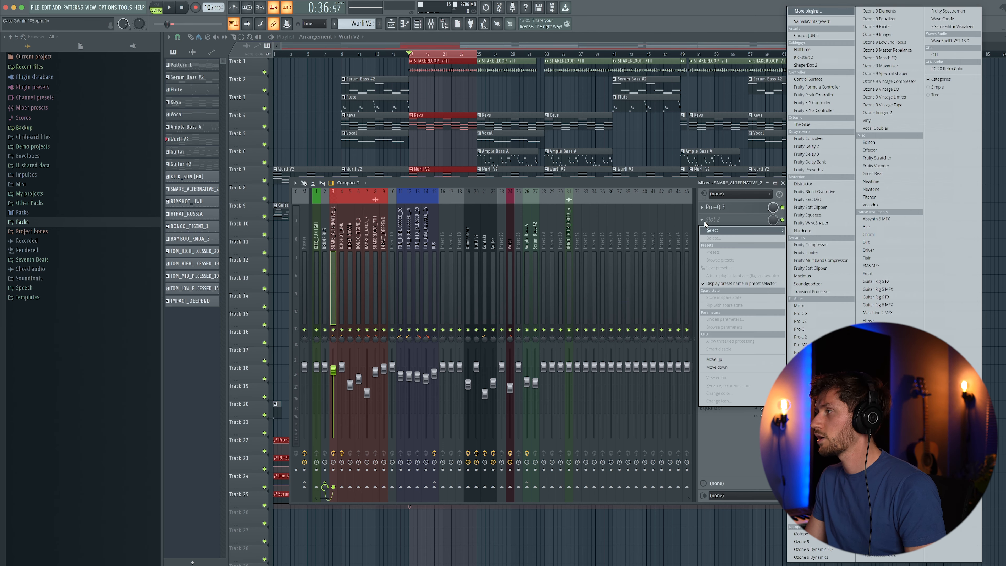
click(819, 169)
drag(349, 130, 408, 172)
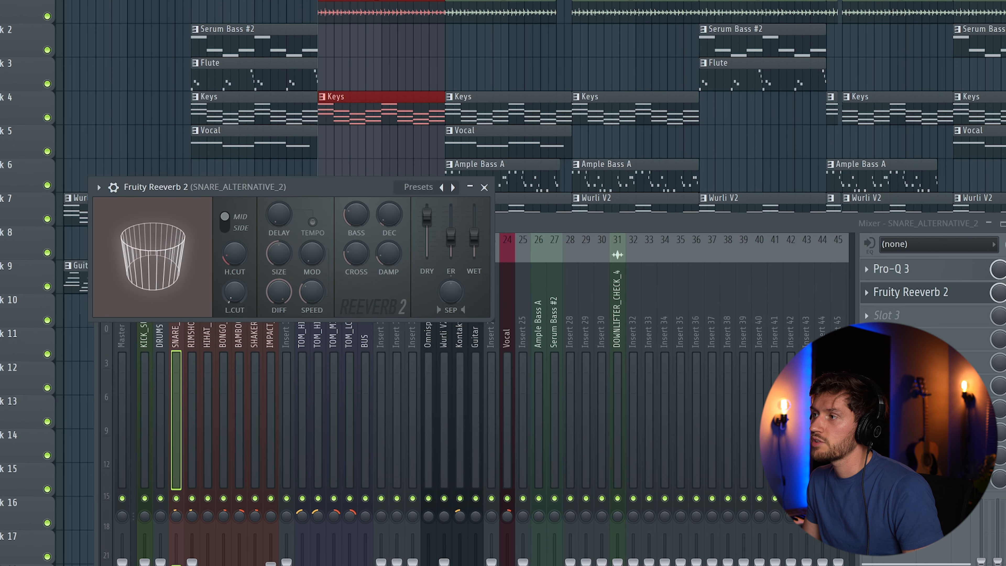
drag(235, 292, 235, 274)
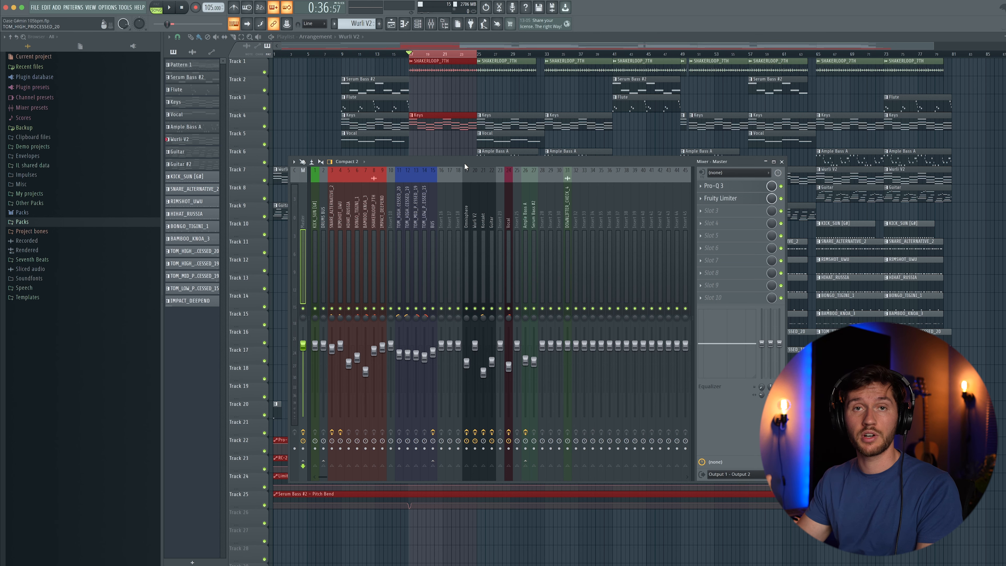
Set the high-cut band of the Master track's Pro-Q 3 to 30000 Hz and close the equalizer.
drag(465, 164, 466, 160)
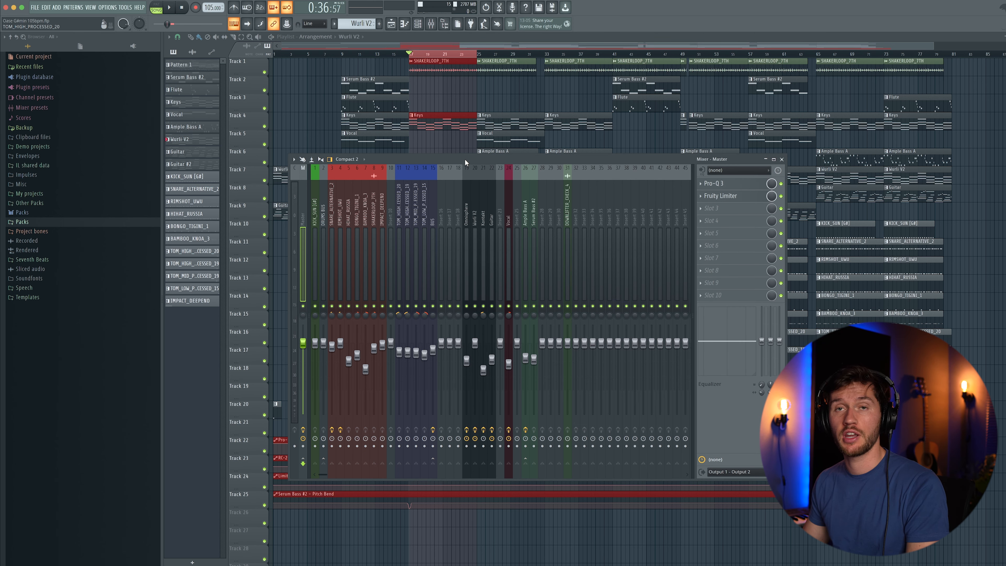
click(727, 185)
drag(221, 36, 435, 129)
drag(566, 208, 587, 206)
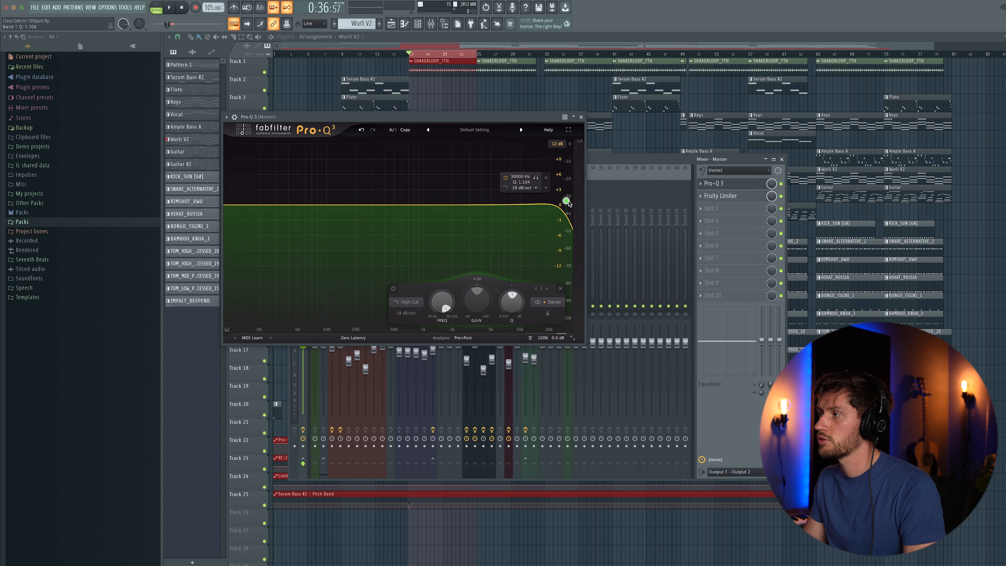
click(581, 116)
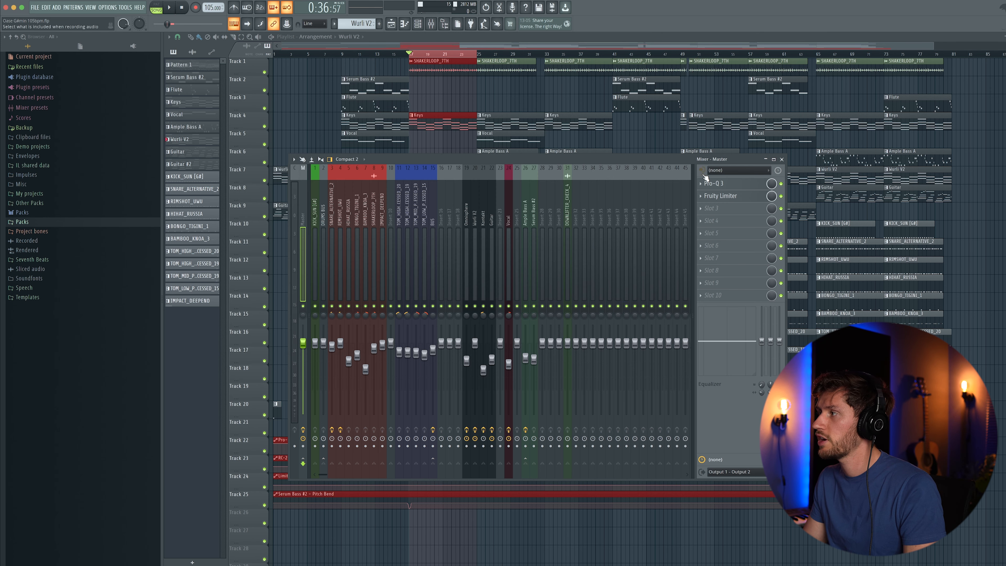
Examine the automation options for the Master Fruity Limiter's gain and the automation clips at the end of the arrangement.
click(739, 199)
drag(320, 87, 398, 122)
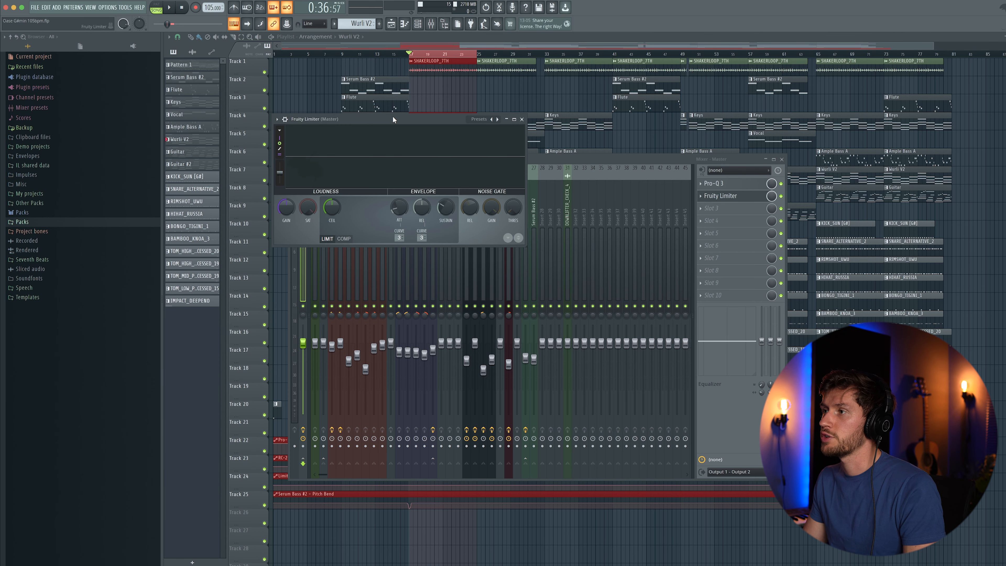
right_click(287, 210)
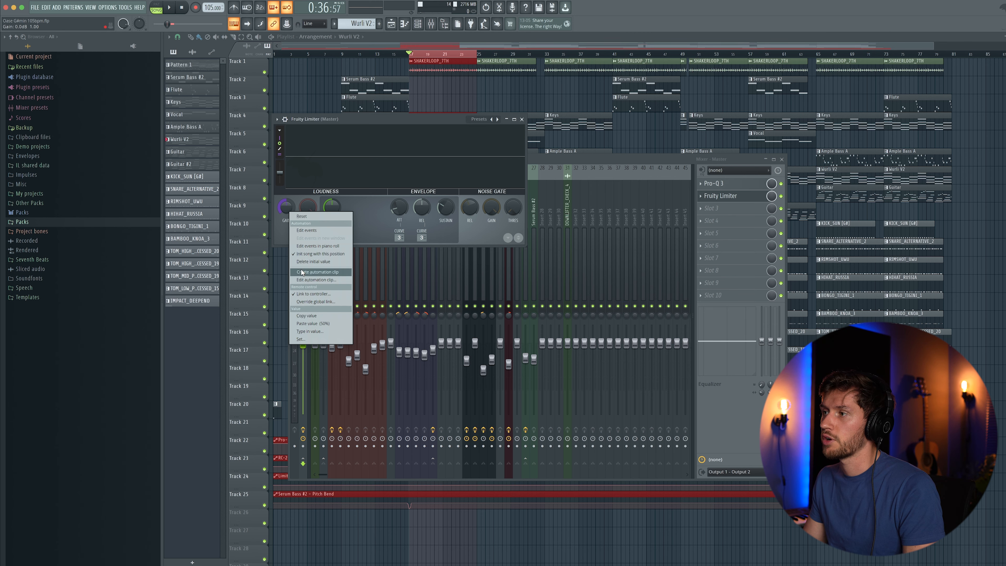
click(522, 119)
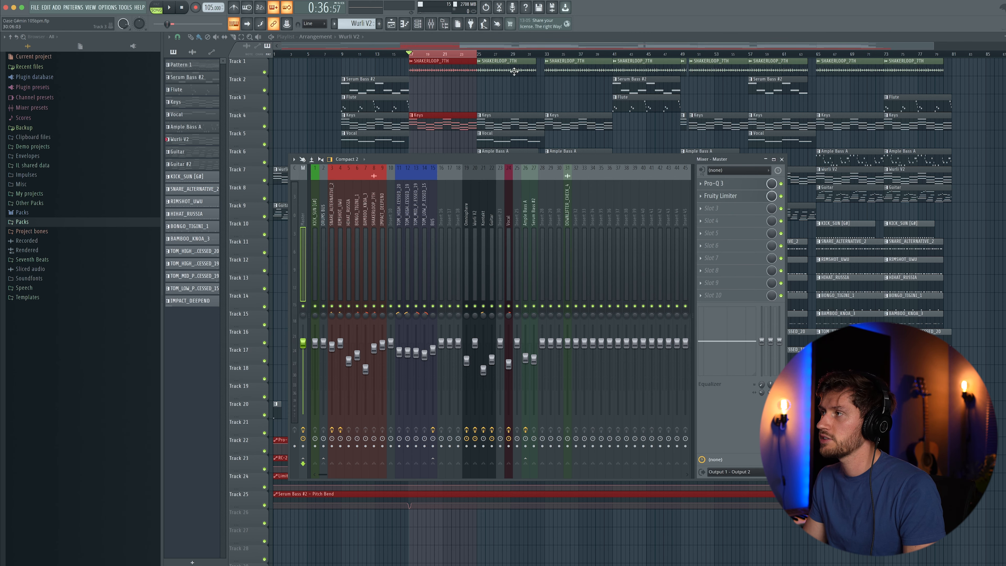
key(F9)
click(351, 533)
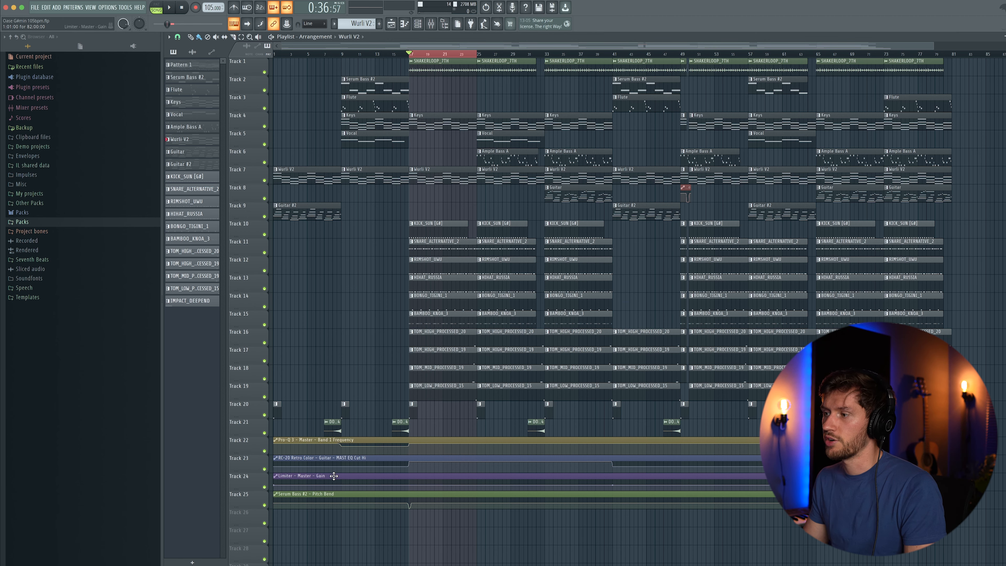
scroll(869, 74, right, 5)
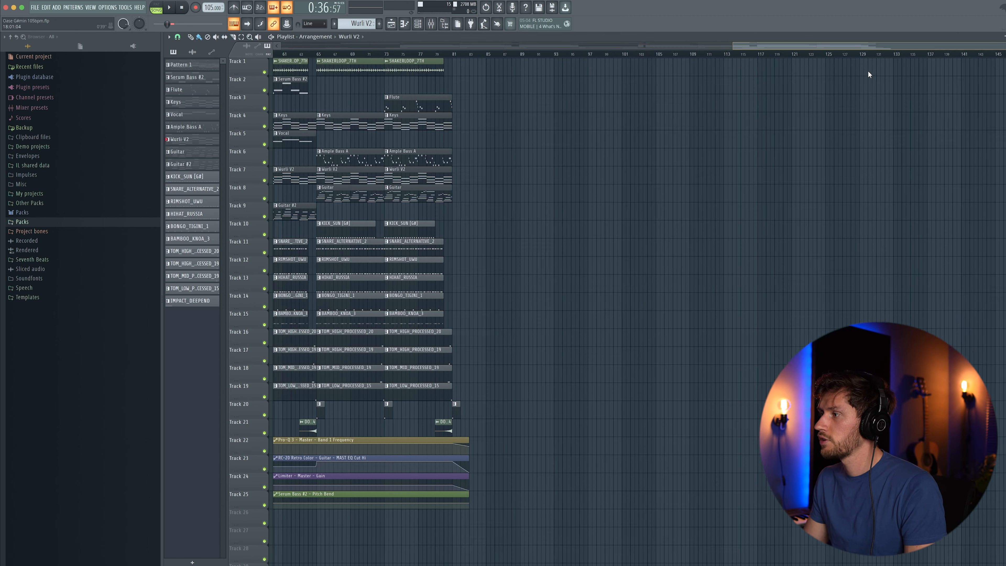
scroll(869, 75, right, 2)
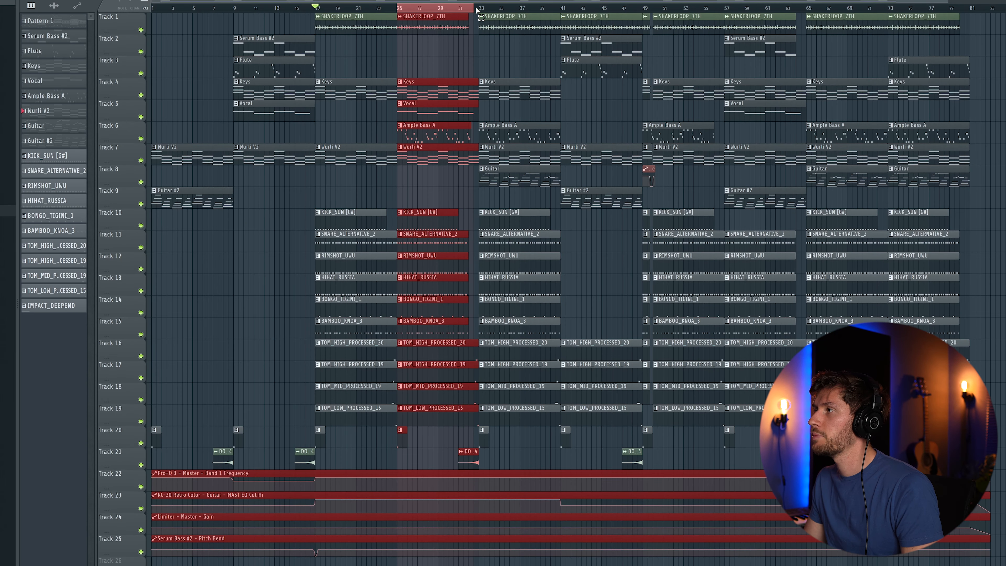
Mark bars 25 to 33 of the playlist as the playback range and bring the mixer back into view.
drag(477, 8, 479, 9)
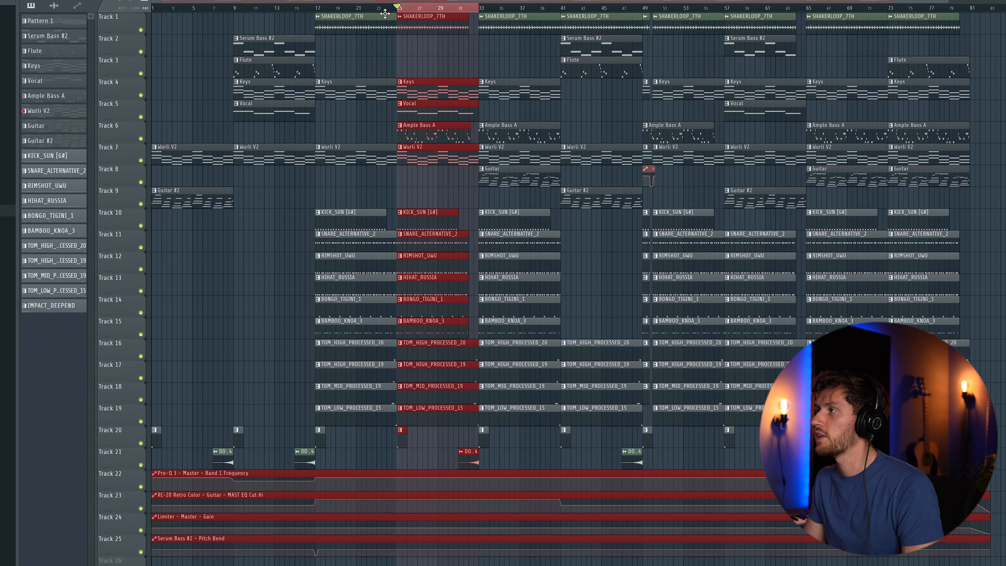
key(F9)
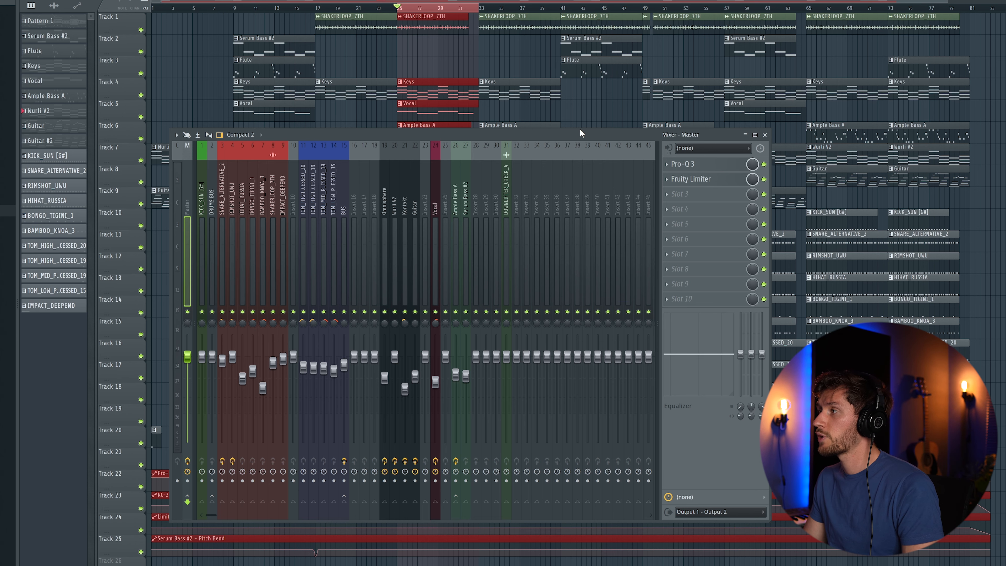
drag(580, 130, 568, 130)
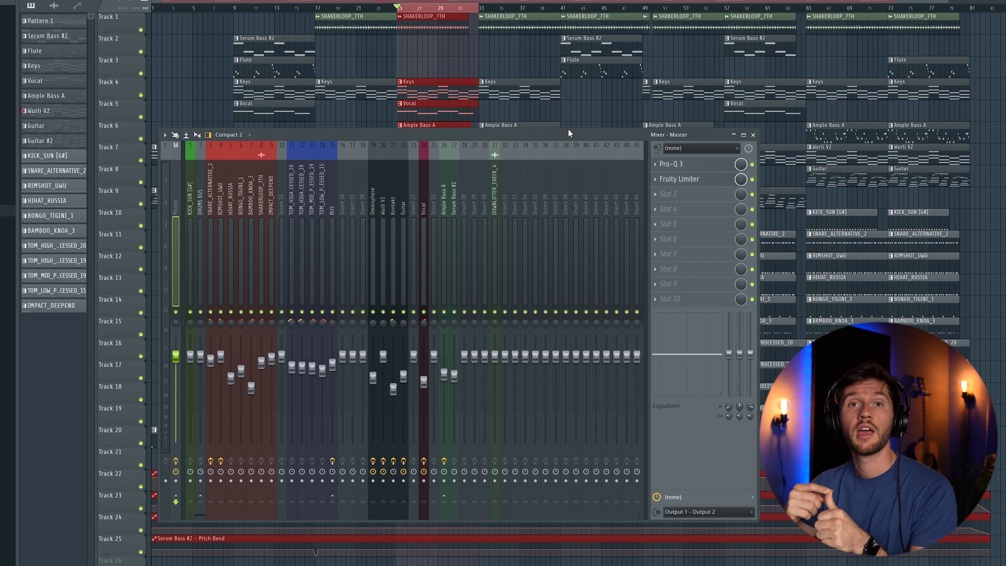
Add The Glue to the Master's fourth effect slot and load its Mastering preset "transparent final master".
click(658, 209)
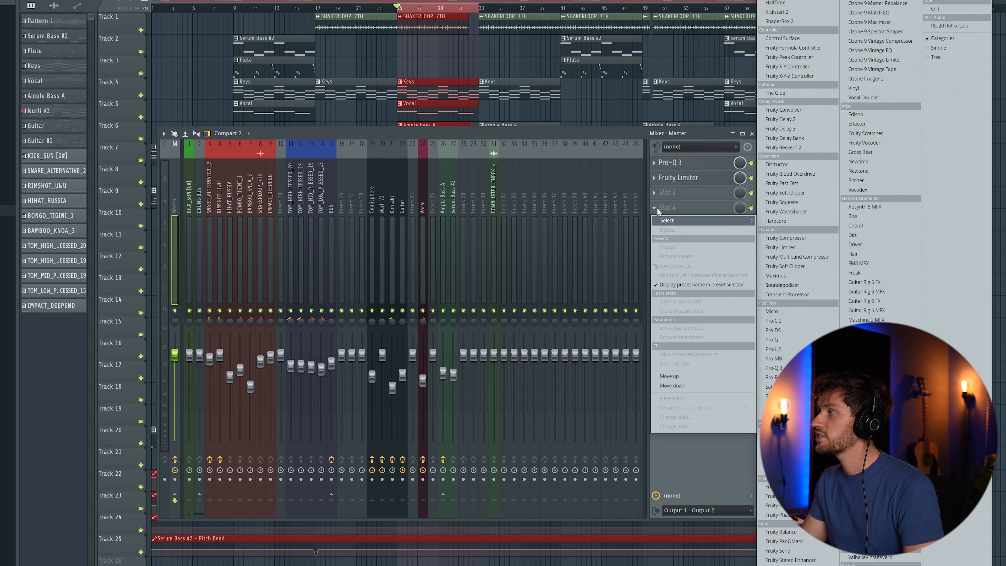
click(806, 93)
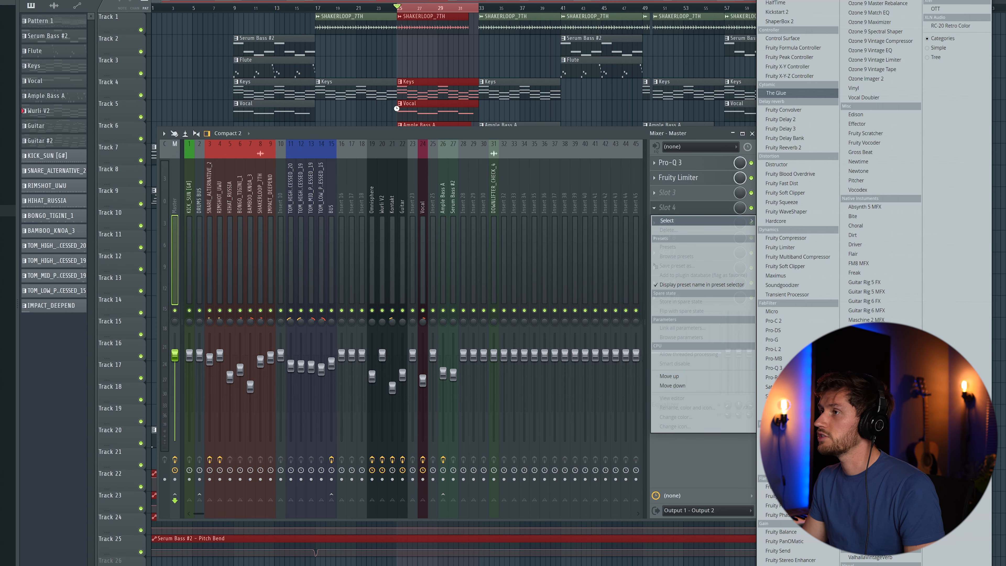
drag(13, 20, 324, 99)
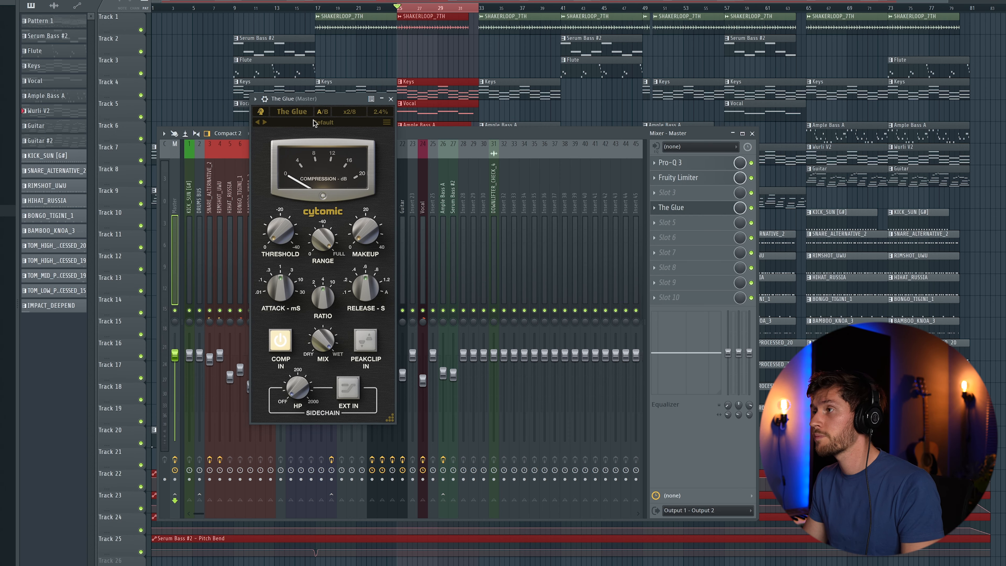
click(301, 125)
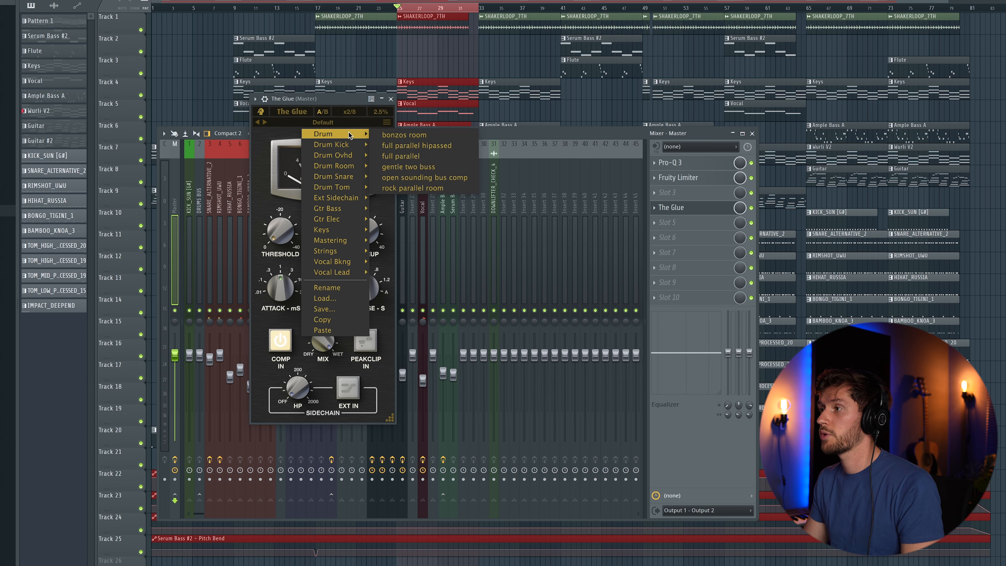
mouse_move(324, 243)
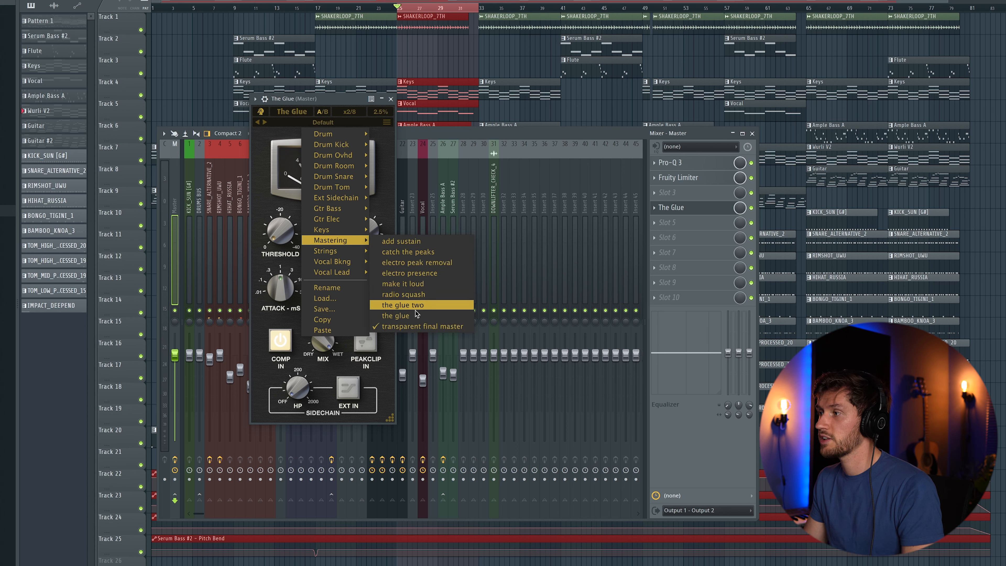
click(411, 328)
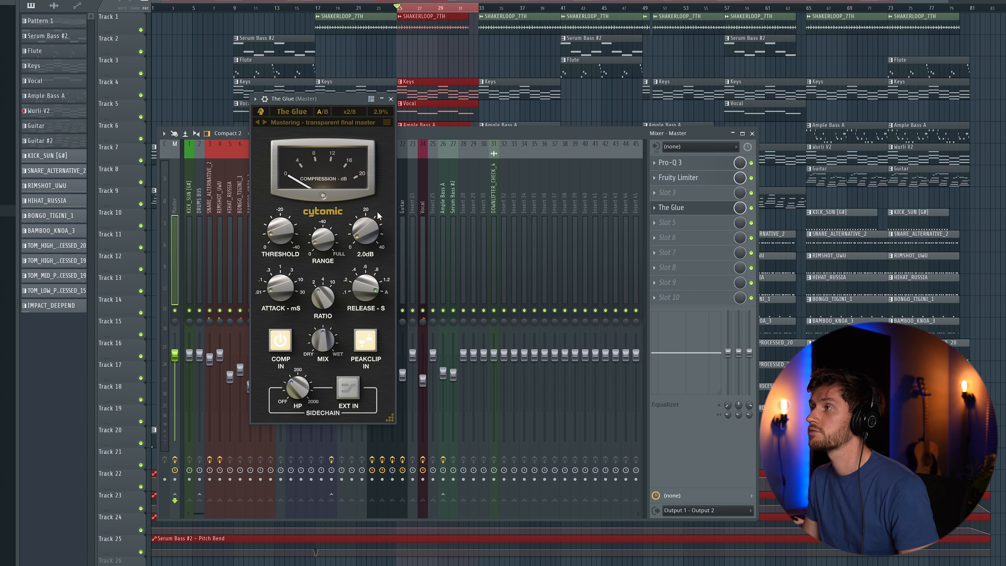
Play the marked section and set The Glue's threshold to about -8.6 dB.
key(space)
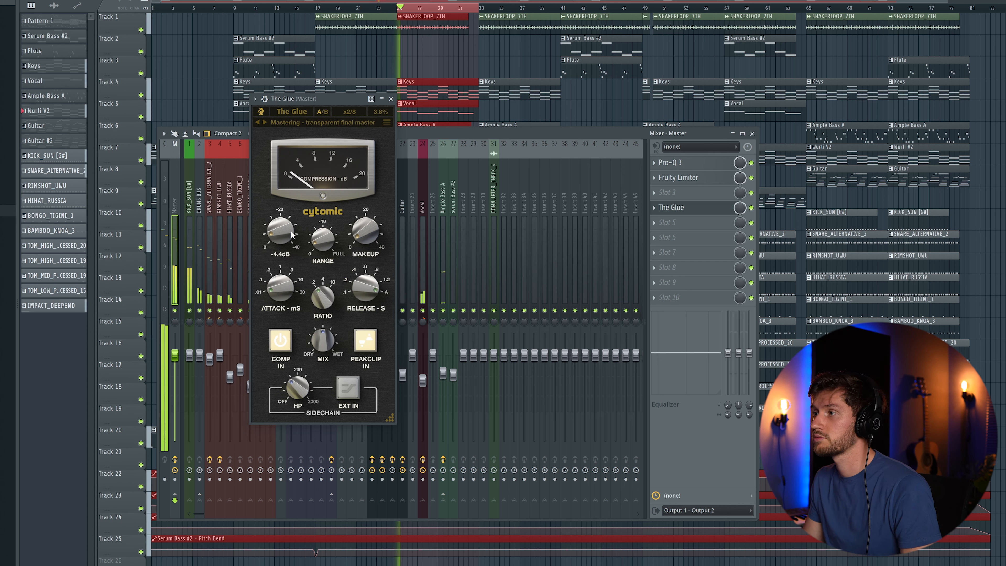
drag(279, 232, 278, 222)
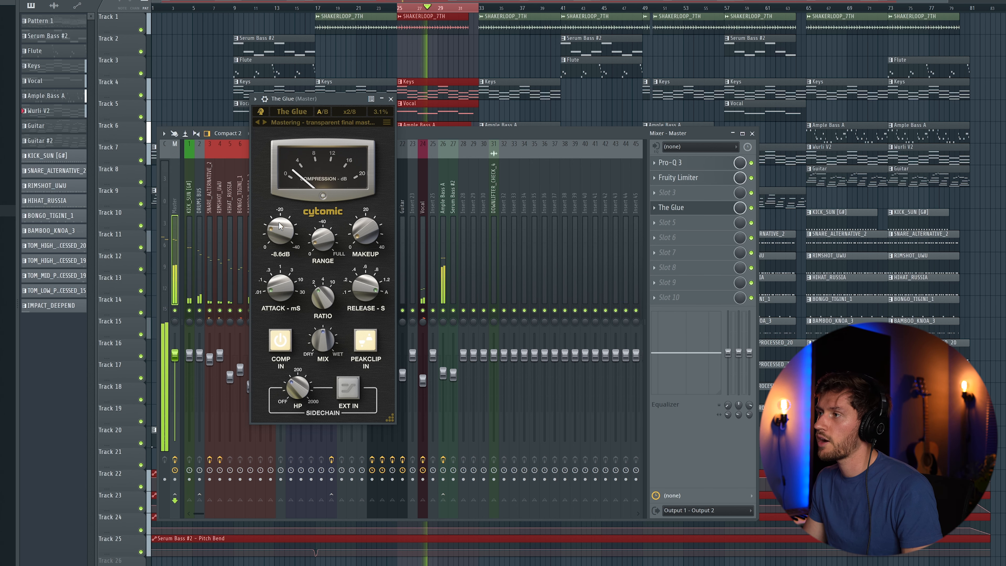
mouse_move(293, 379)
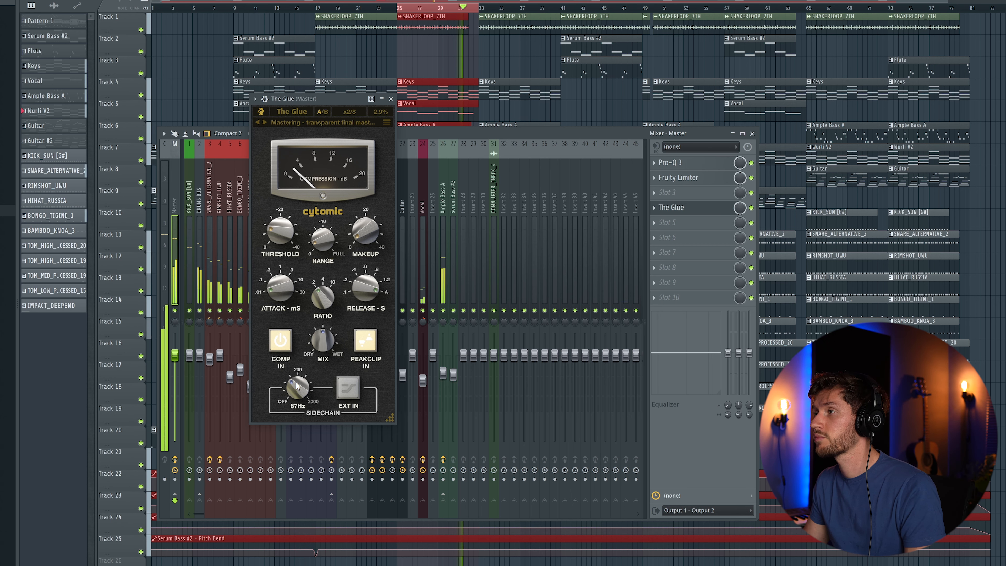
Review The Glue's makeup gain during playback and stop the playback.
mouse_move(364, 229)
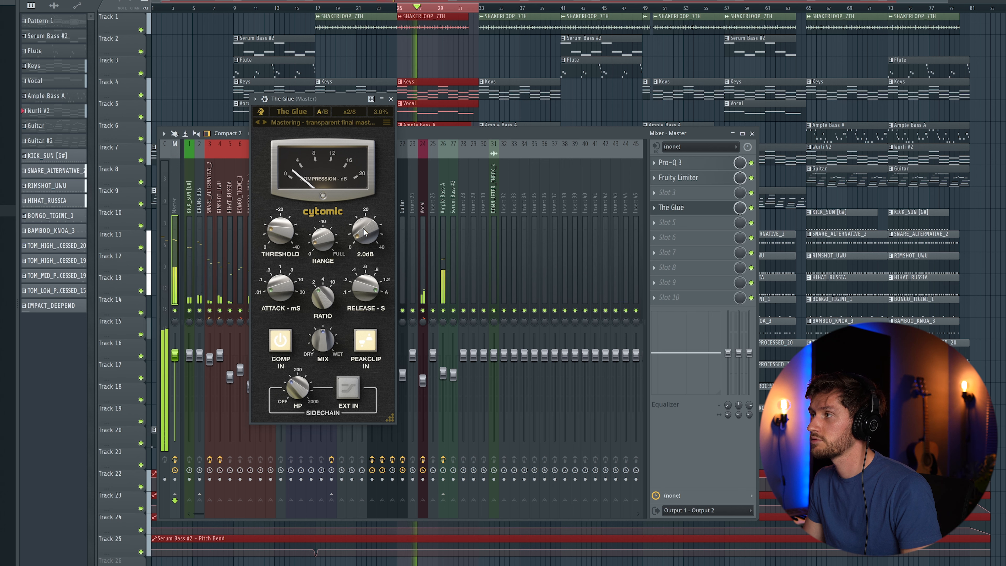
key(space)
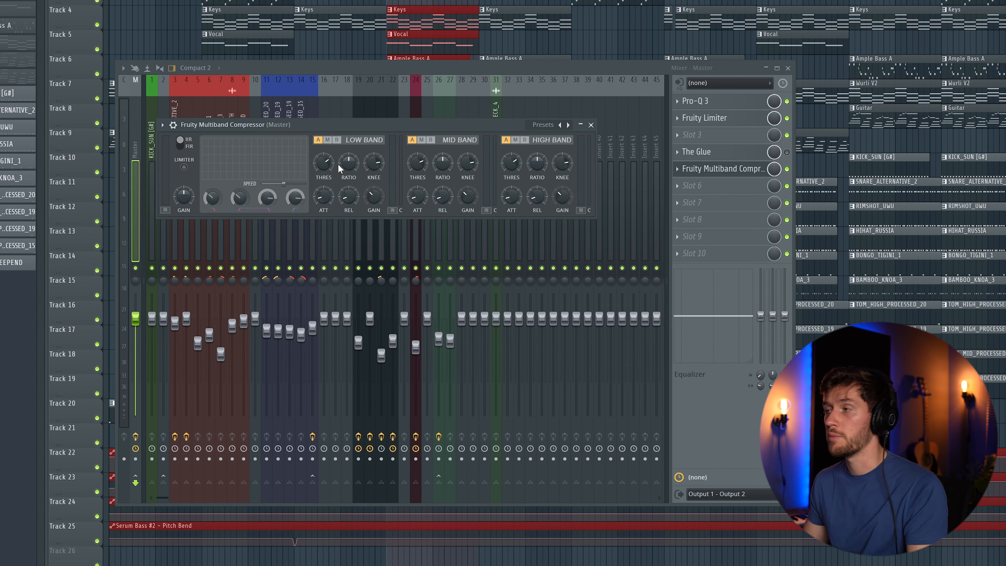
Load the Fruity Multiband Compressor preset "Mastering 2.4dB" and move The Glue and the compressor up to the Master's slots 3 and 4.
click(163, 125)
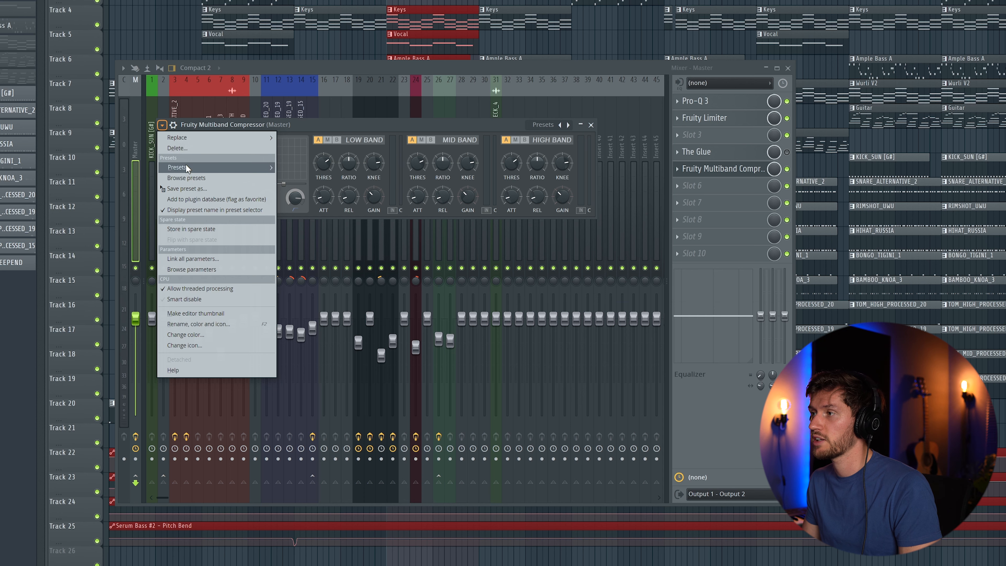
mouse_move(186, 167)
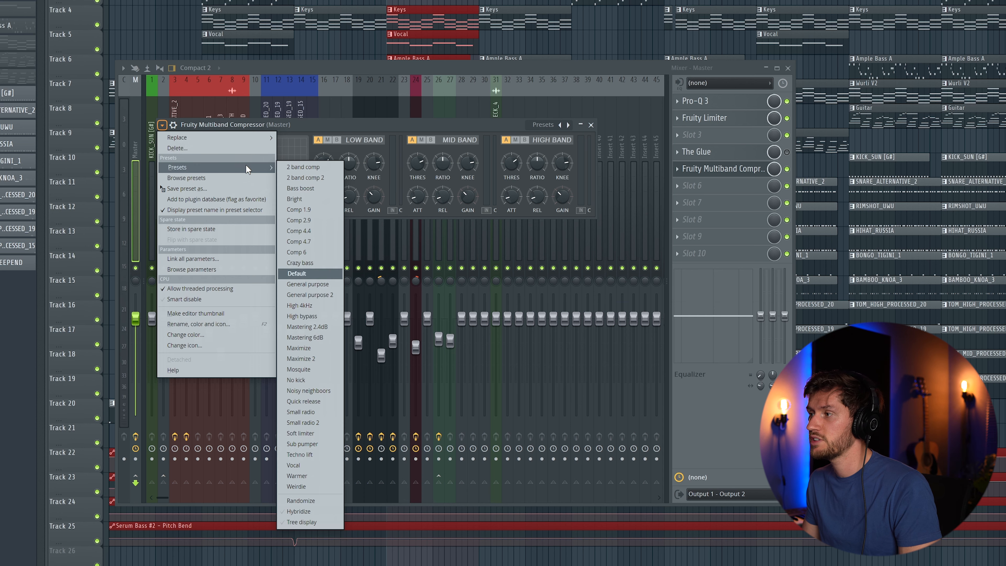
click(320, 327)
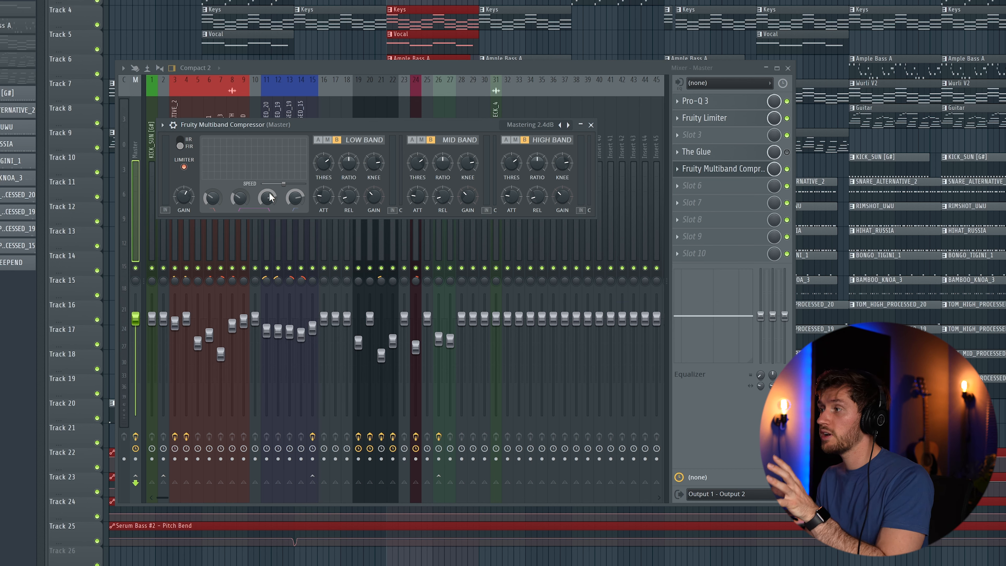
click(737, 169)
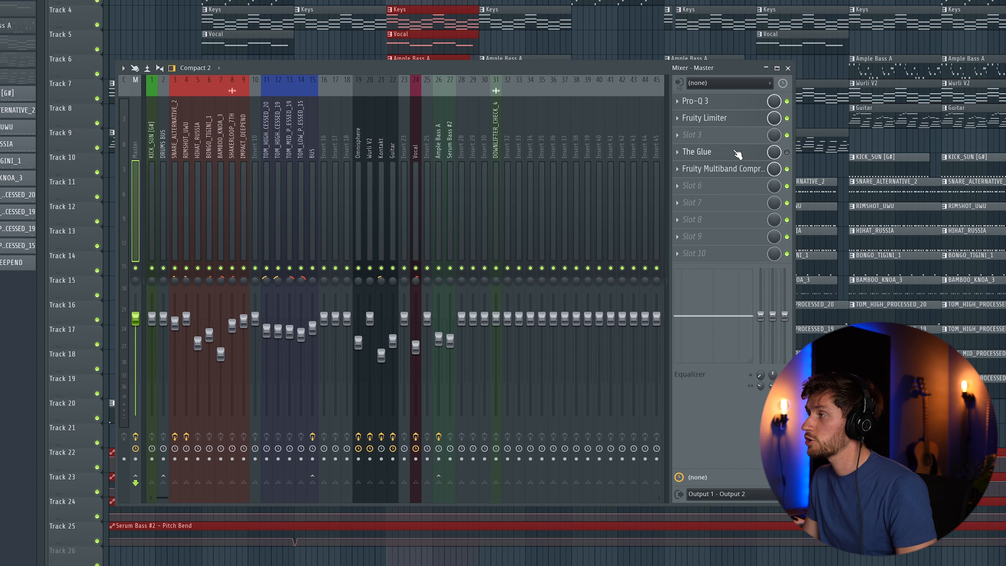
scroll(727, 170, up, 2)
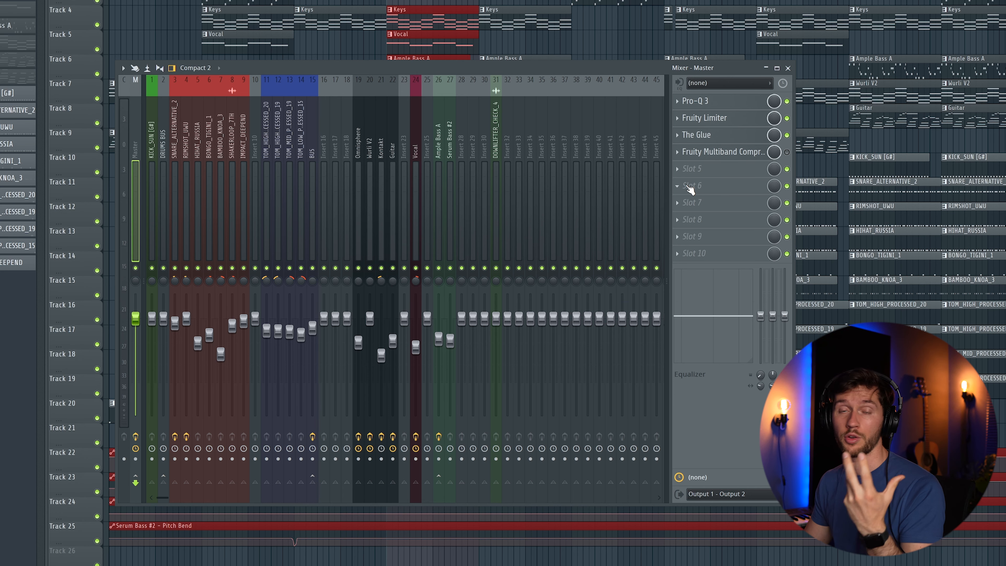
Add Saturn 2 to the Master's sixth effect slot and choose its Clean Tube saturation style.
click(688, 188)
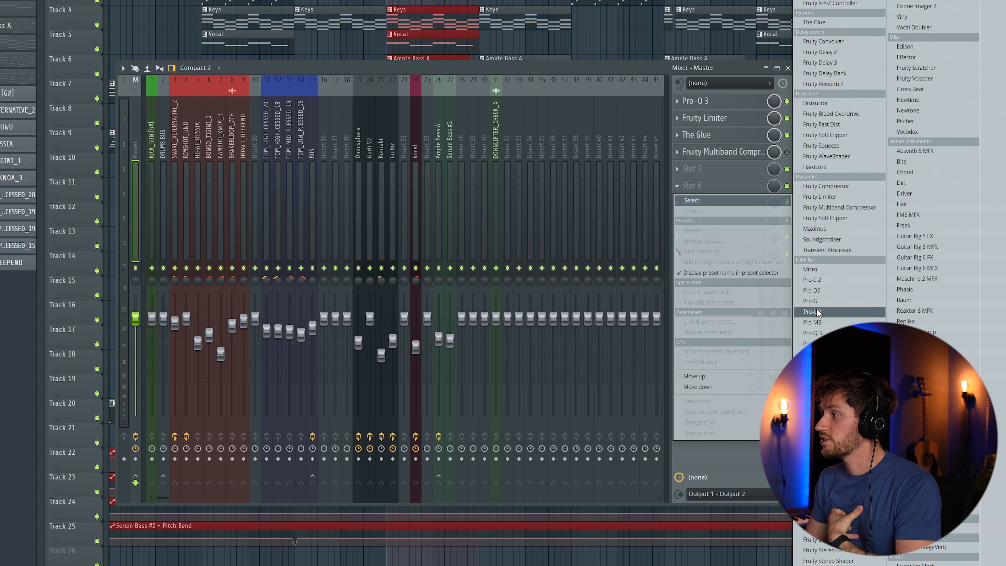
click(812, 354)
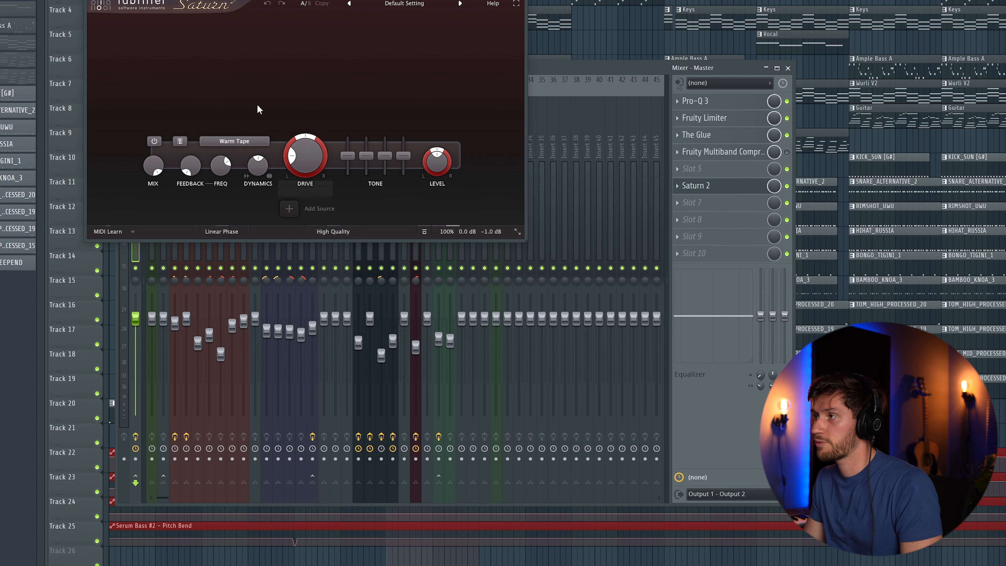
click(255, 216)
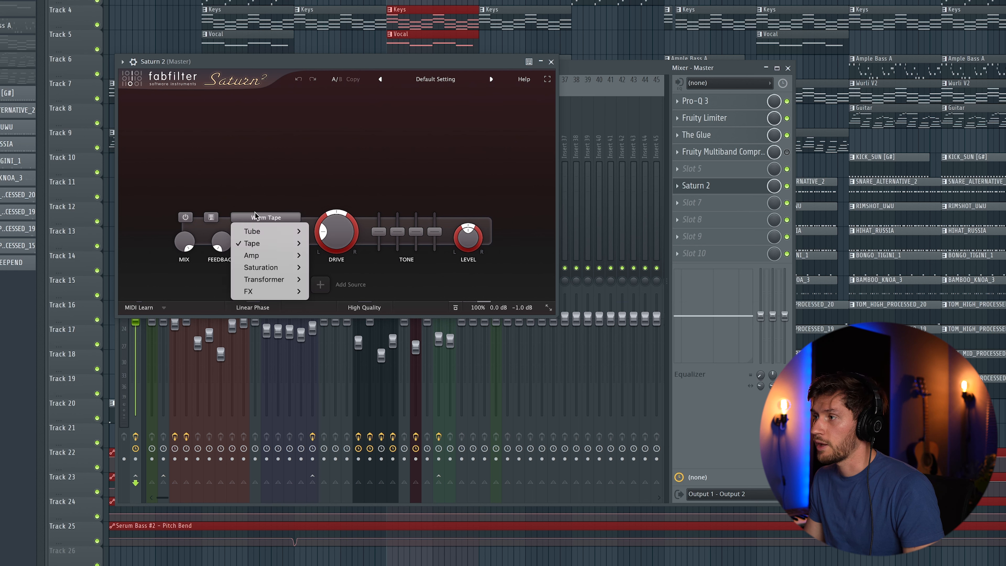
mouse_move(261, 233)
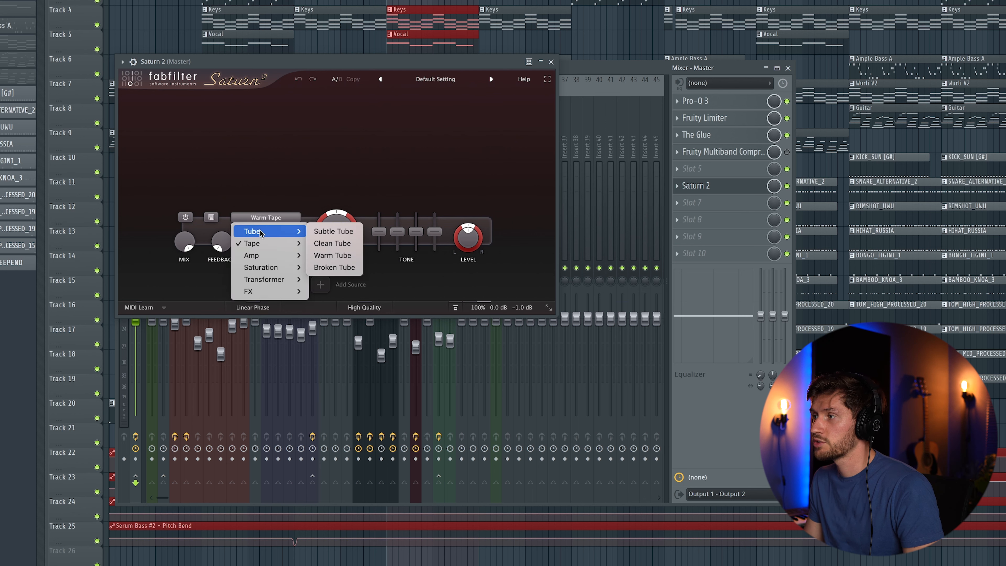
click(332, 243)
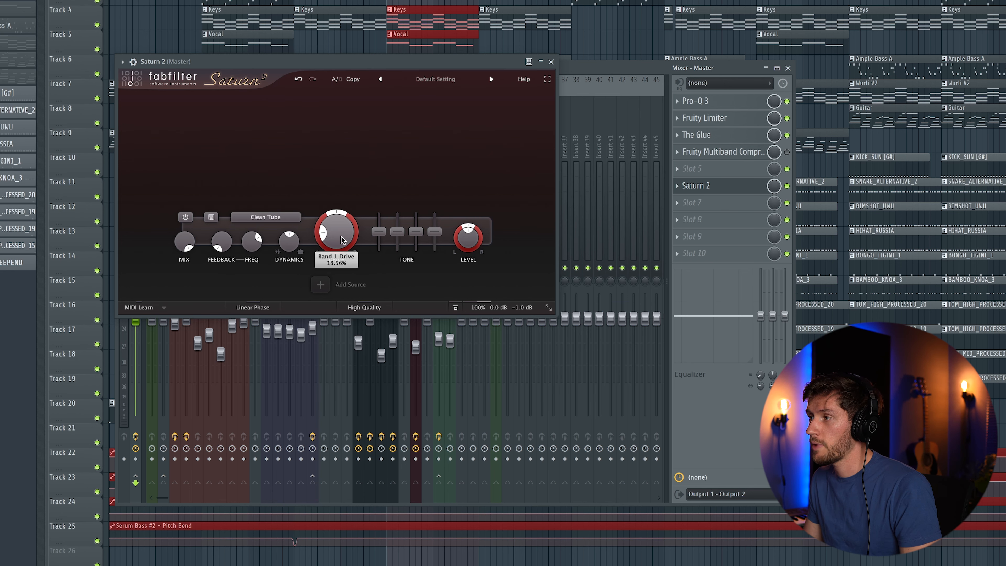
Lower Saturn 2's drive a little and audition the marked section.
drag(341, 249, 343, 257)
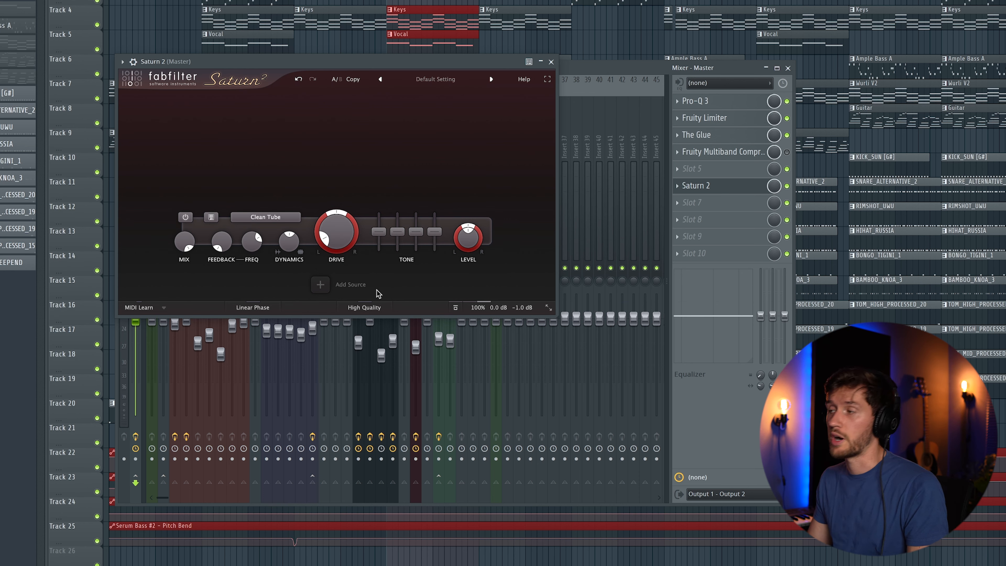
key(space)
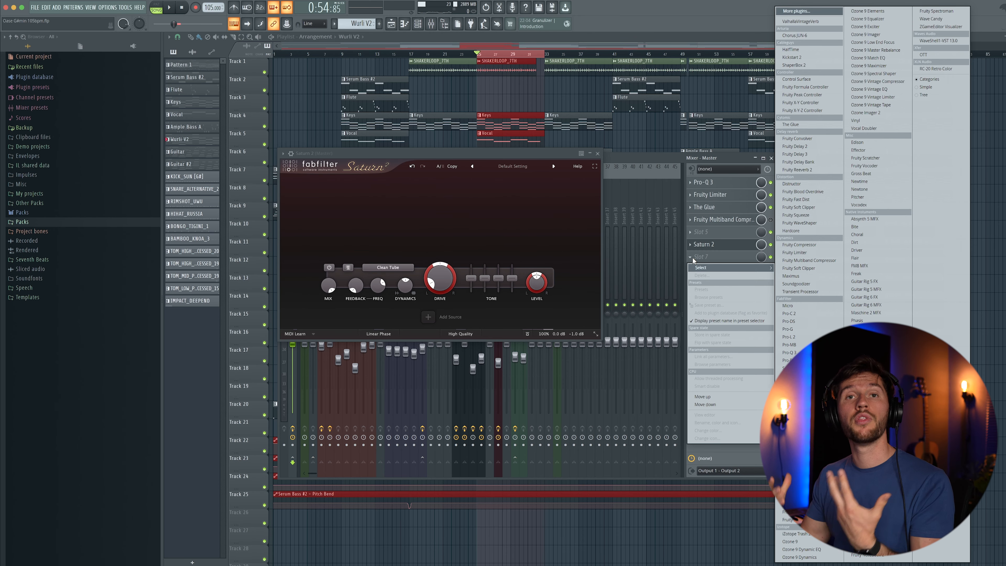
Add Fruity Soft Clipper to the Master's seventh effect slot and lower its threshold slightly while the section plays.
click(812, 268)
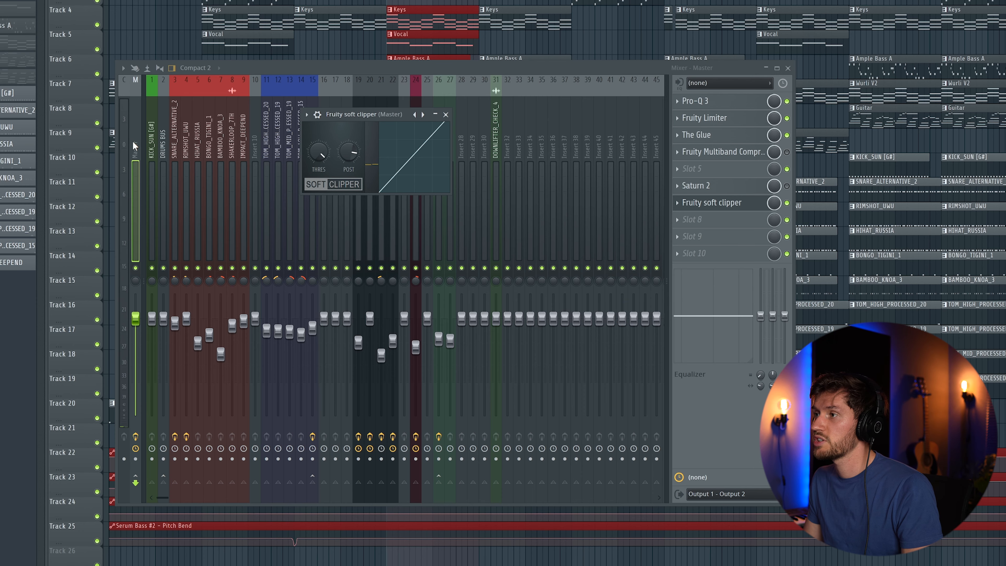
key(space)
drag(316, 157, 316, 170)
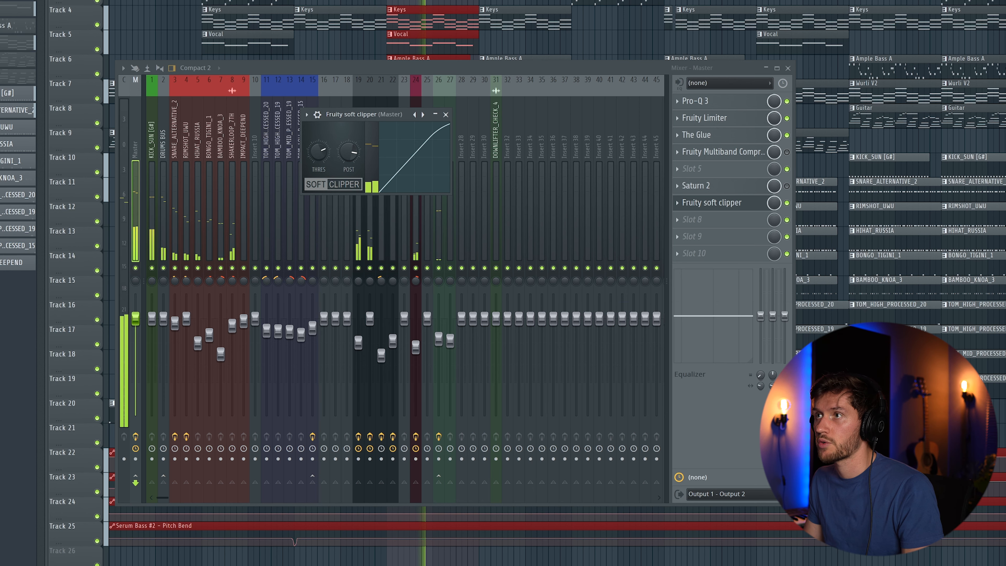
drag(319, 158, 319, 163)
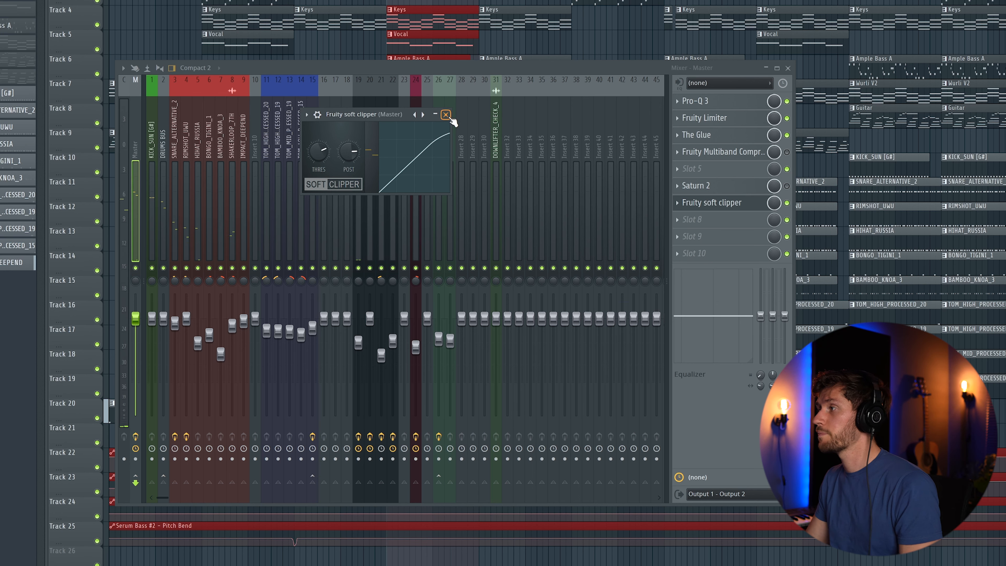
click(446, 115)
Add a second Fruity Limiter in the Master's ninth effect slot and place its window over the mixer.
click(679, 236)
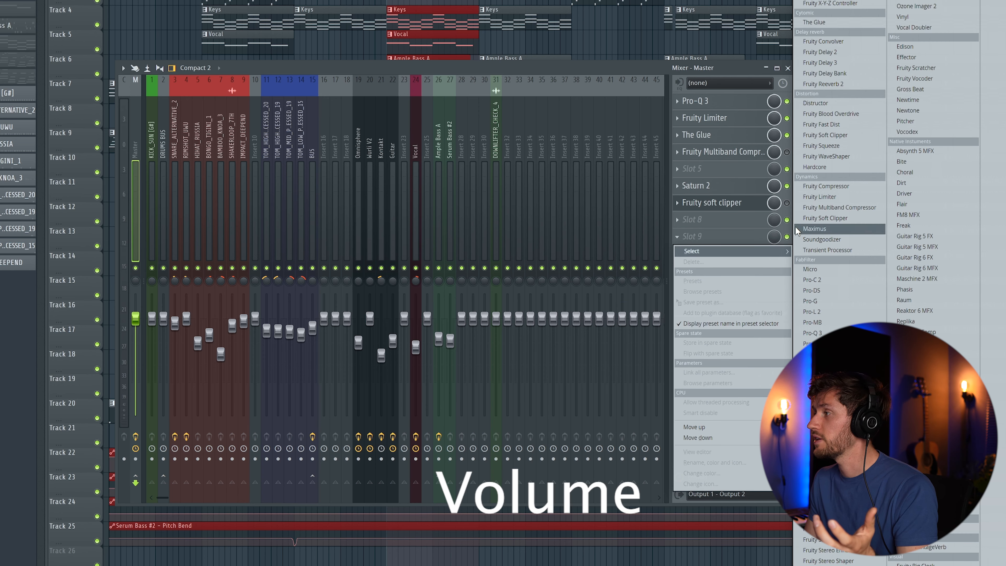
click(836, 197)
click(836, 196)
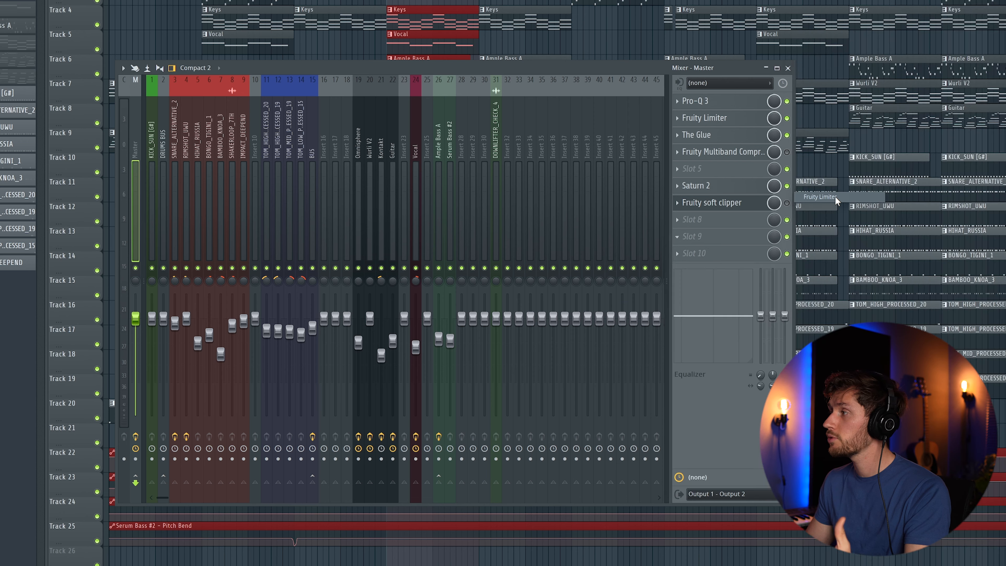
drag(181, 0, 404, 133)
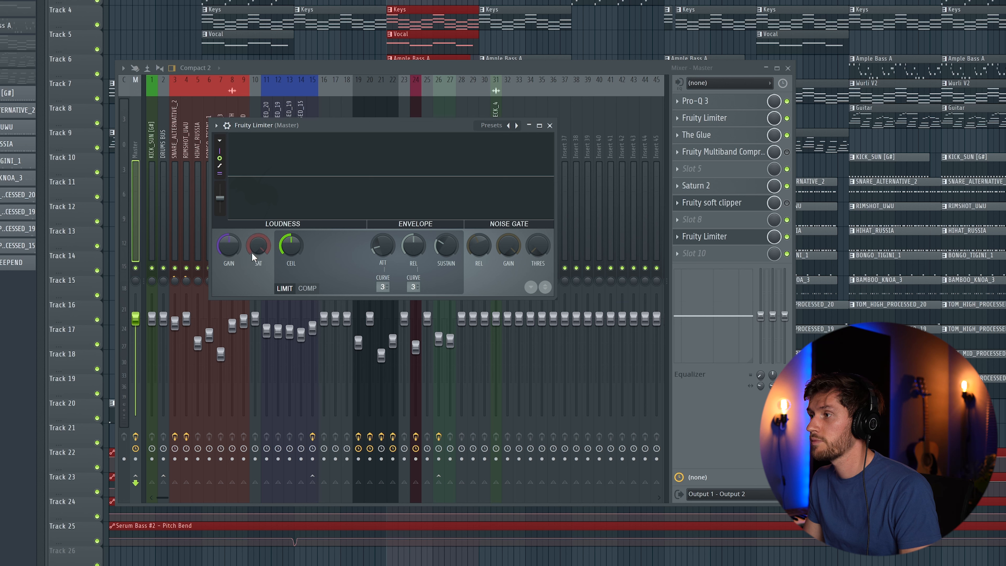
Lower the second Fruity Limiter's saturation threshold while playing the marked section.
key(space)
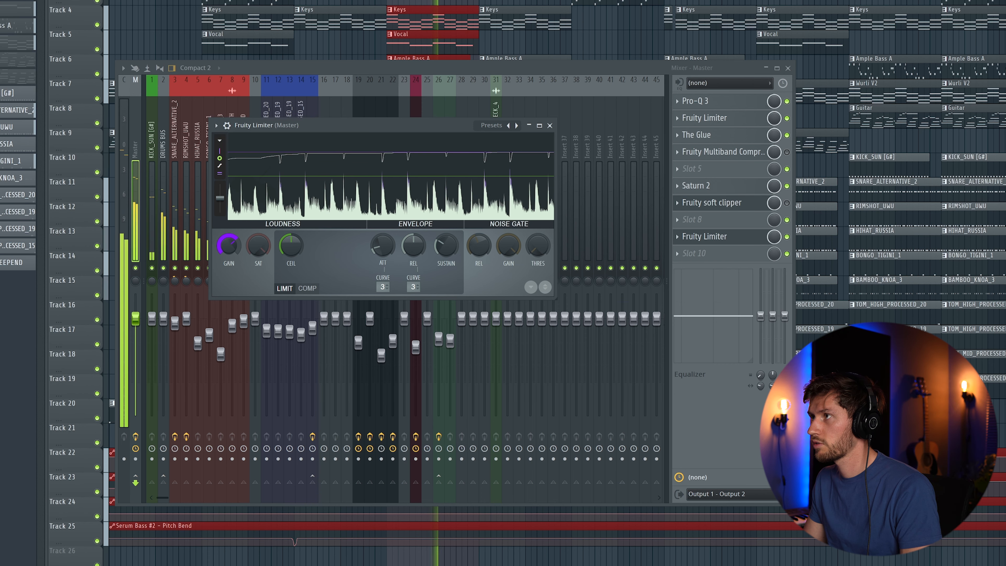
drag(259, 250, 259, 279)
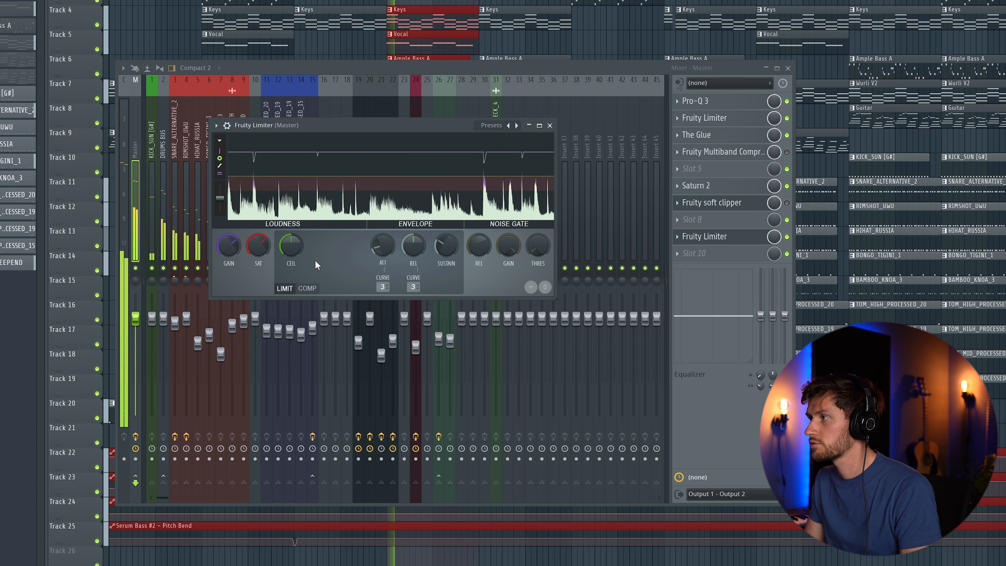
key(space)
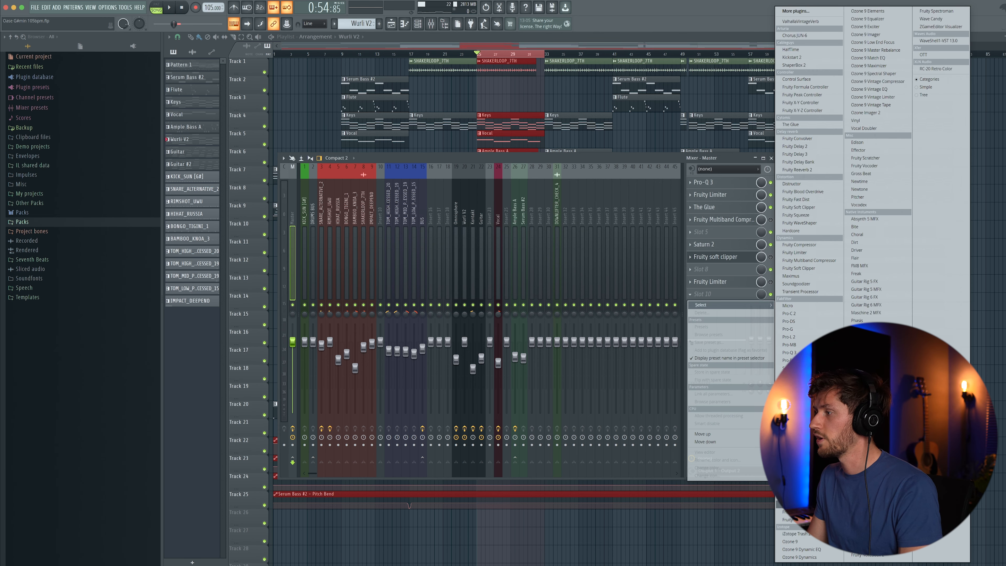
Add Ozone 9 to the Master's tenth effect slot and place an Imager module ahead of its Maximizer.
click(793, 542)
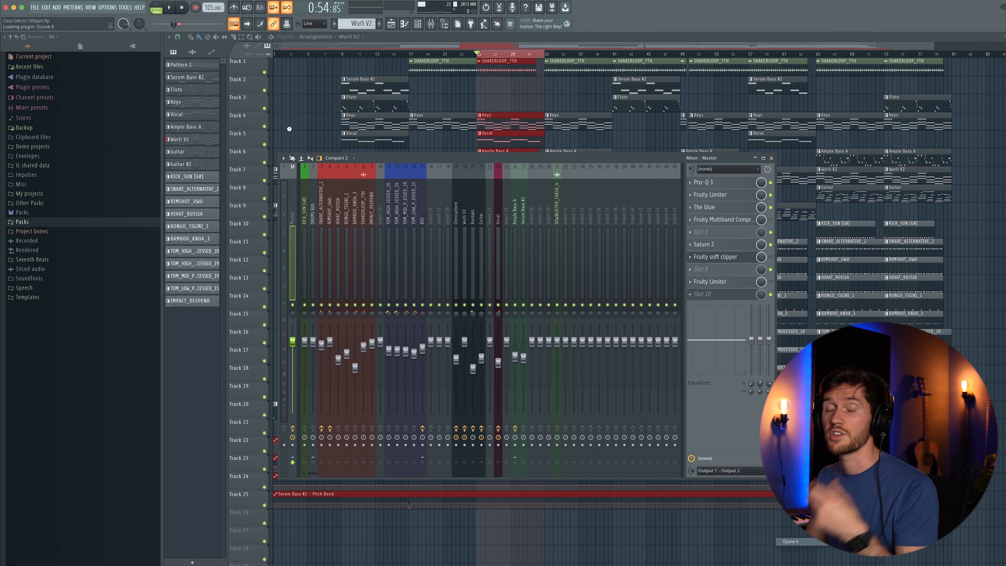
click(416, 168)
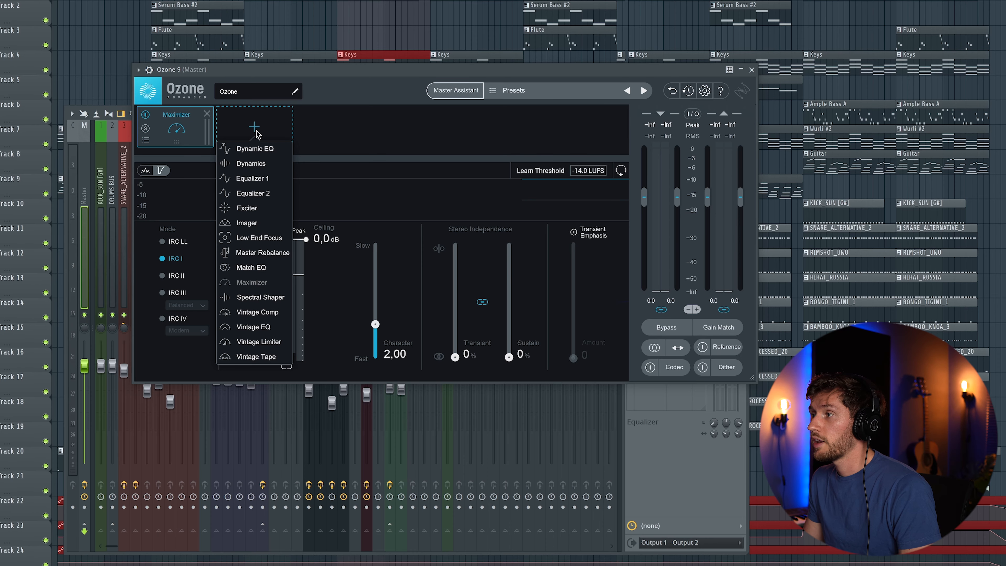
click(257, 224)
drag(260, 128, 183, 154)
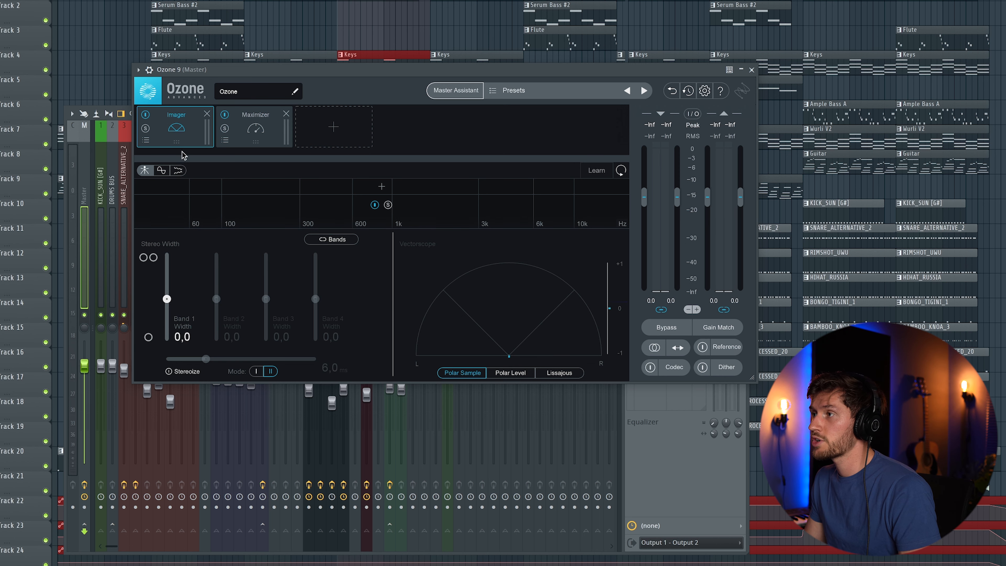
Split the Ozone Imager into four bands with crossovers at about 150 Hz, 1 kHz and 6 kHz.
click(249, 190)
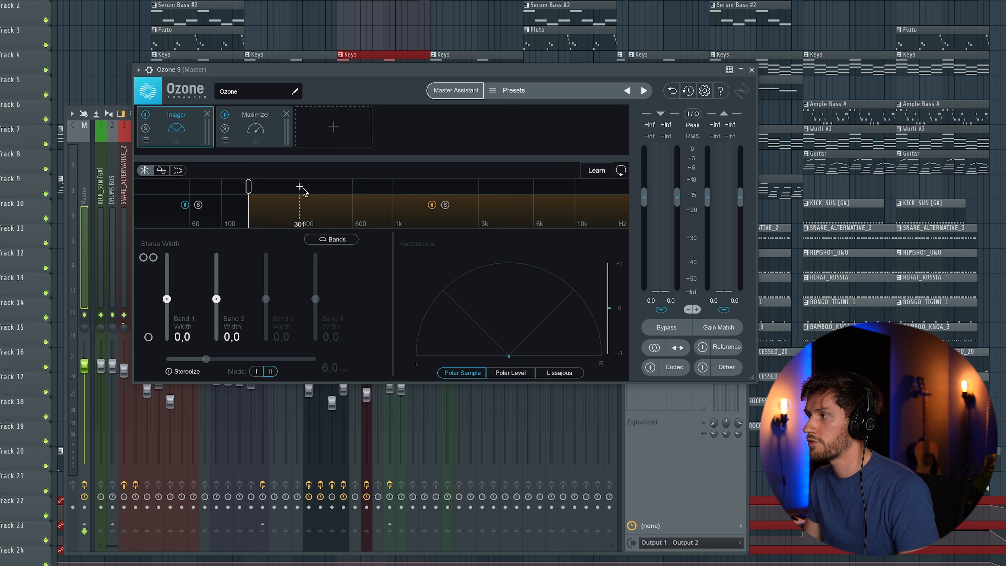
click(391, 189)
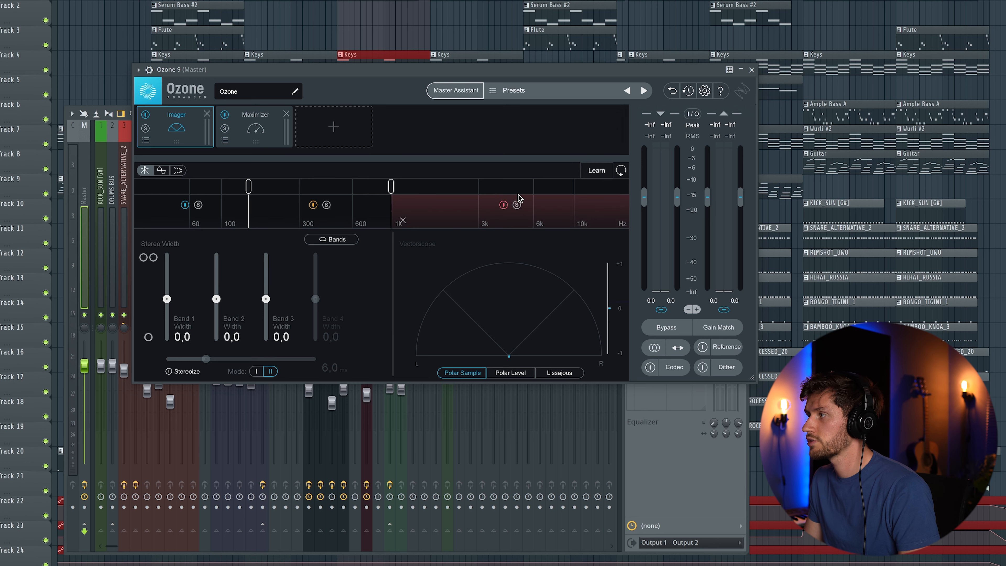
click(534, 188)
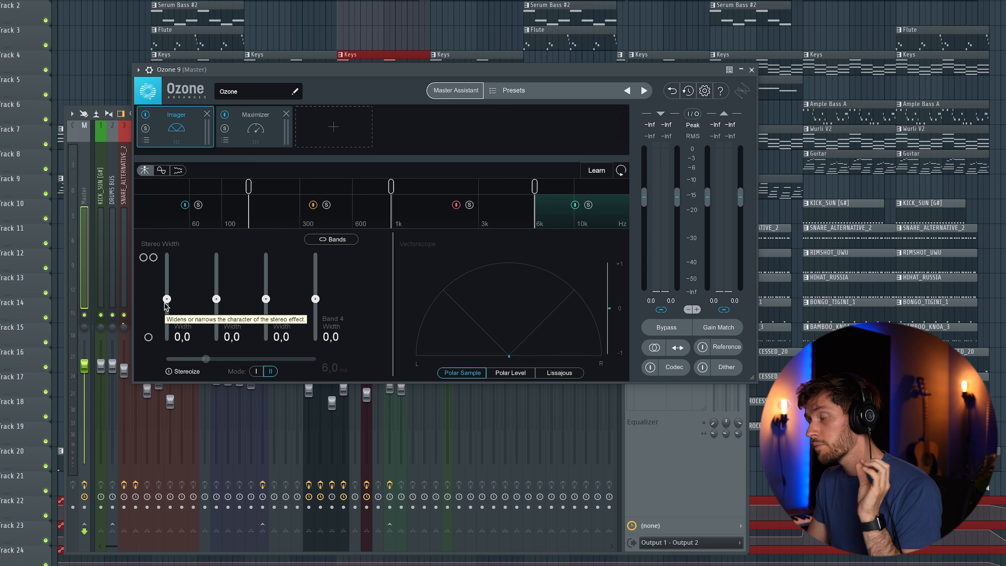
Set the Imager's stereo widths to -100, -17.7, 10.1 and 38.0 for bands 1 to 4.
drag(170, 301, 167, 344)
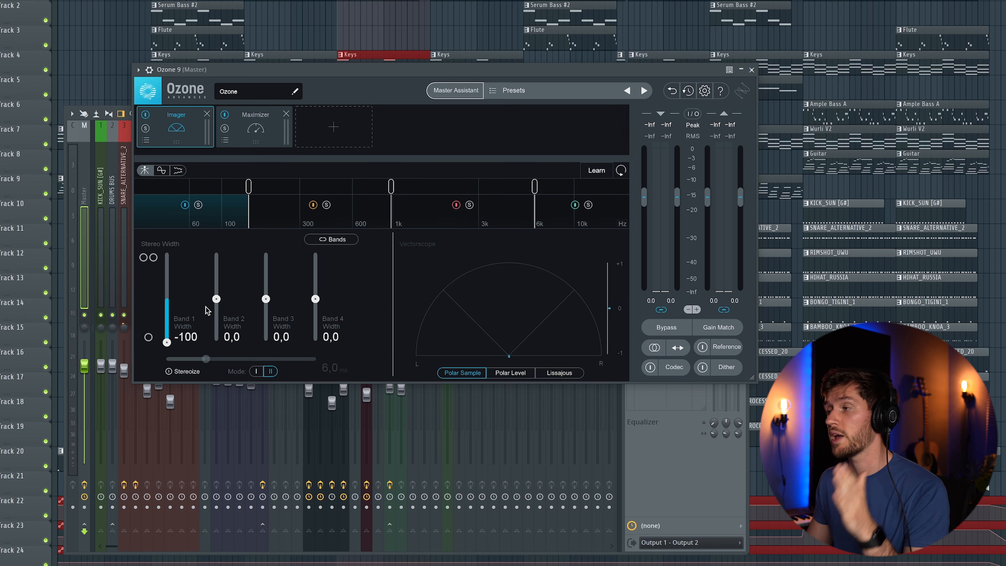
drag(217, 299, 267, 297)
drag(316, 299, 319, 281)
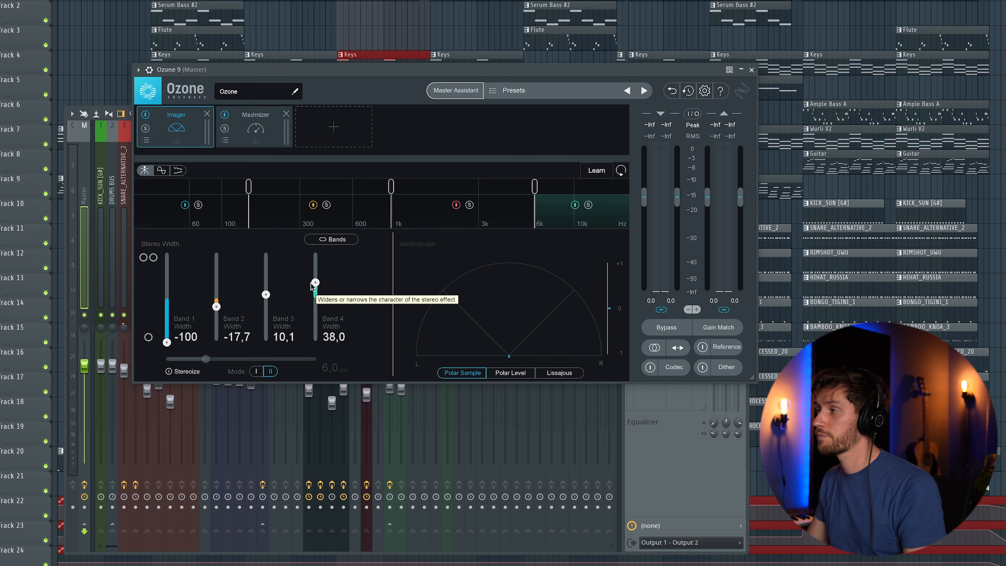
Play the marked section and audition the Imager using its solo function.
key(space)
drag(435, 75, 386, 102)
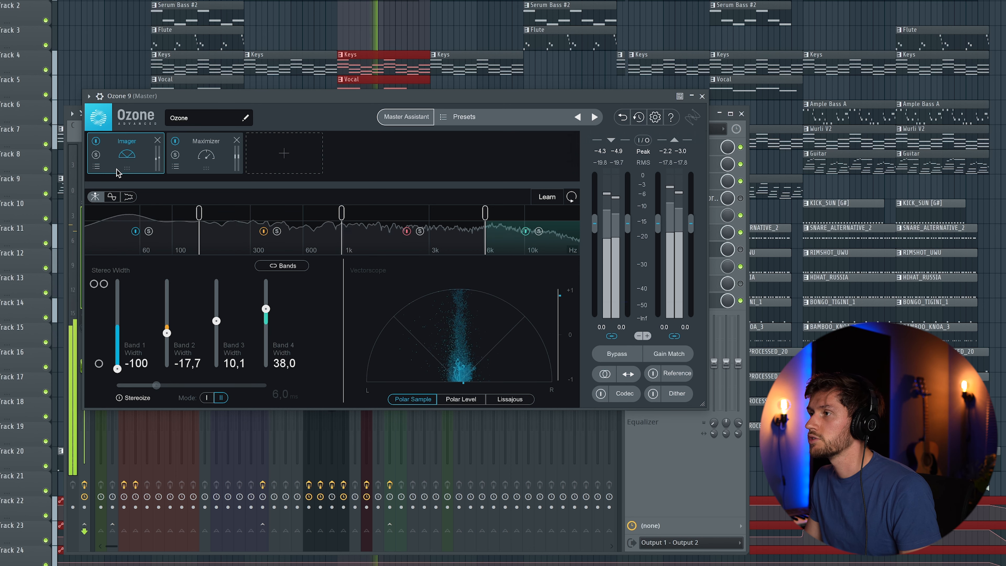
click(96, 155)
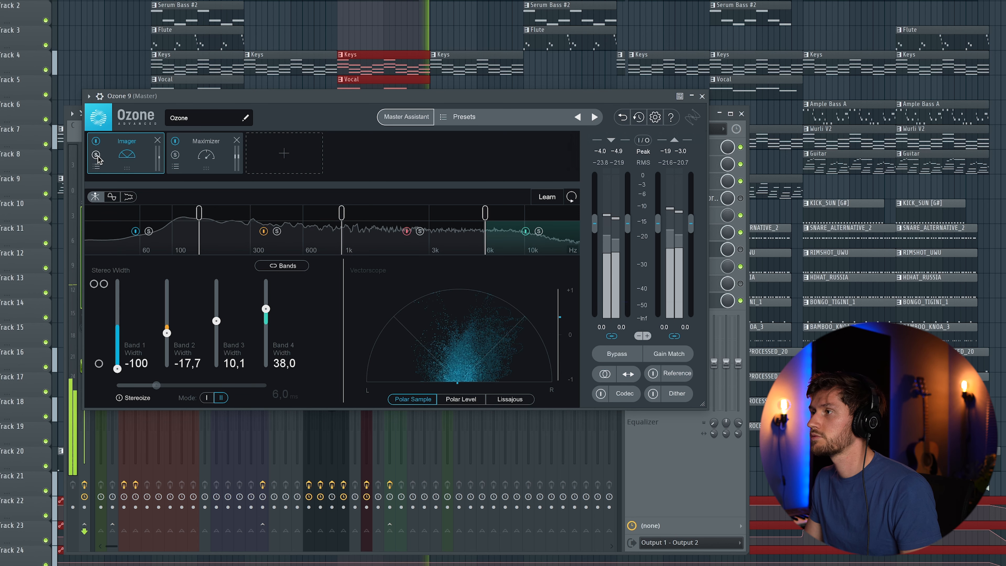
key(space)
Set Ozone's Maximizer to IRC III mode with True Peak limiting enabled.
click(206, 157)
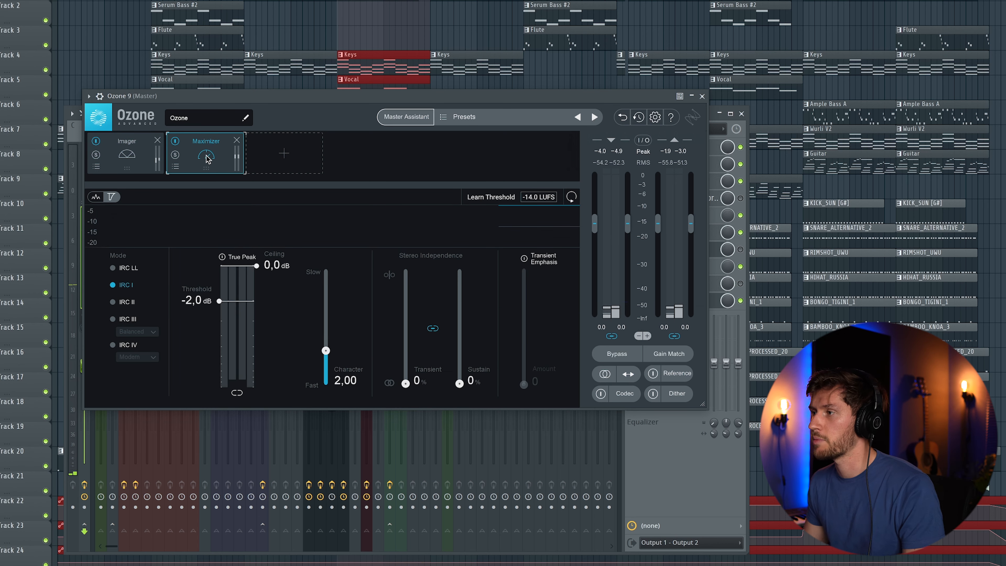
click(127, 320)
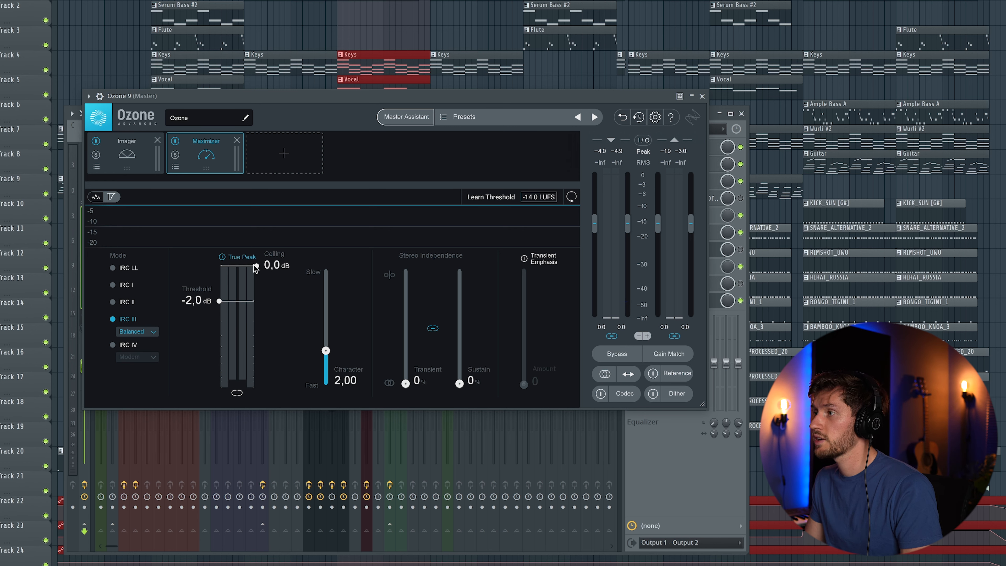
Set the Maximizer's ceiling to -0.1 dB and learn its threshold at a -14.0 LUFS target while playing the marked section.
drag(255, 266, 257, 270)
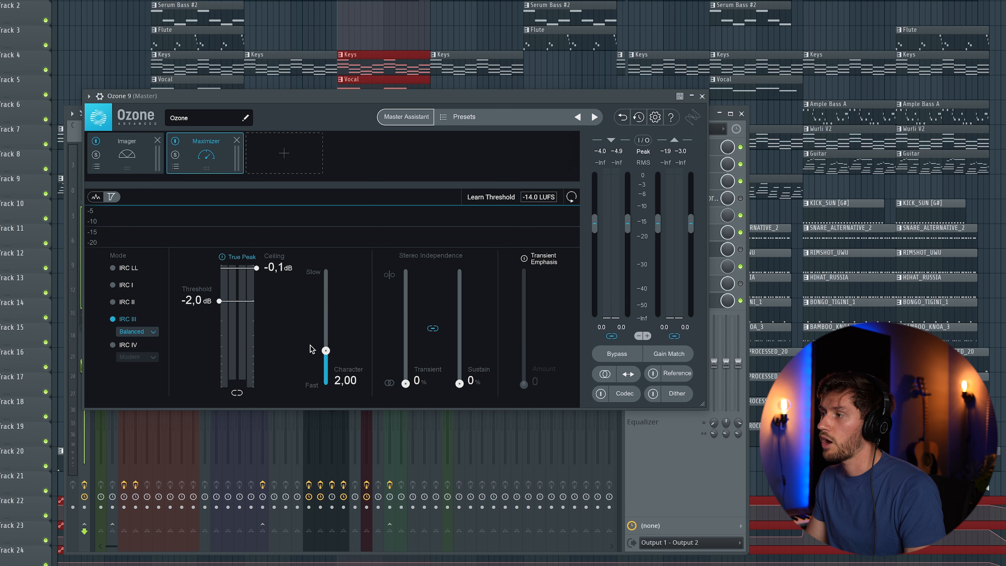
drag(443, 100, 434, 111)
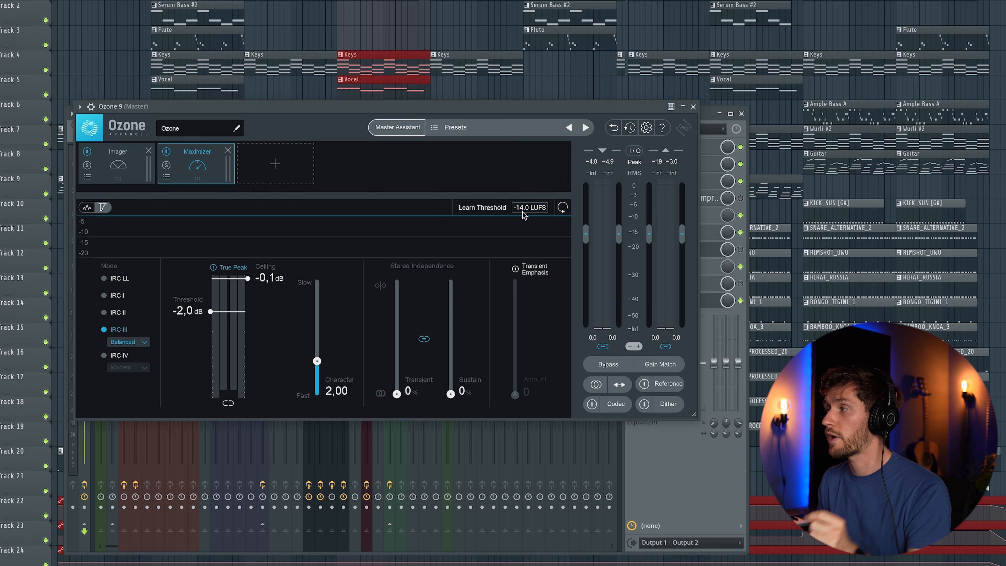
click(481, 214)
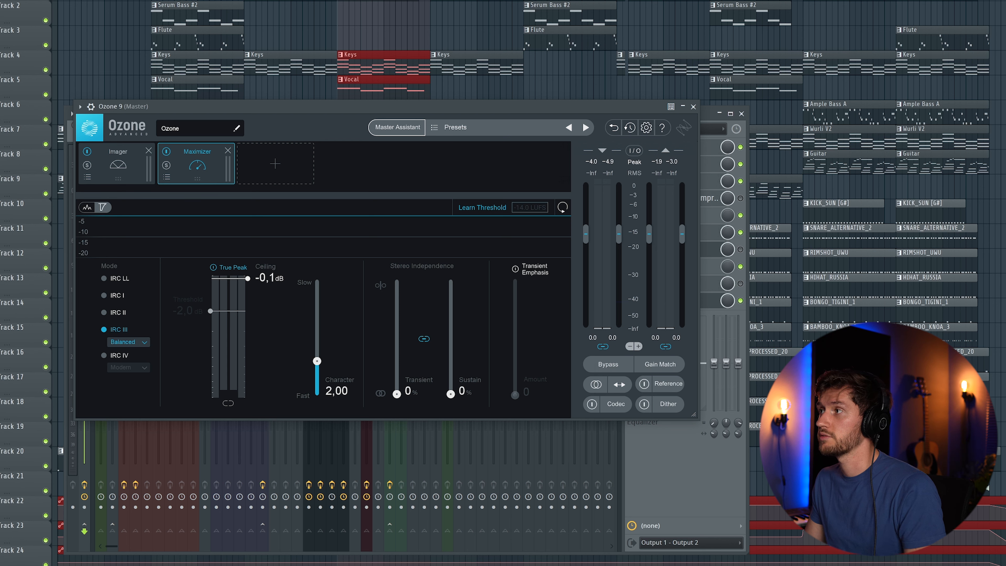
key(space)
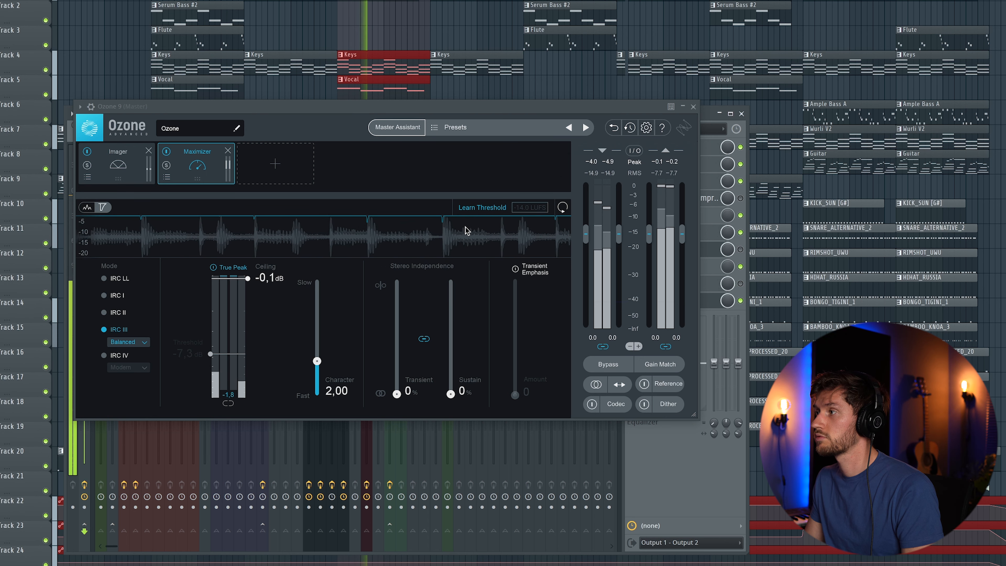
click(490, 211)
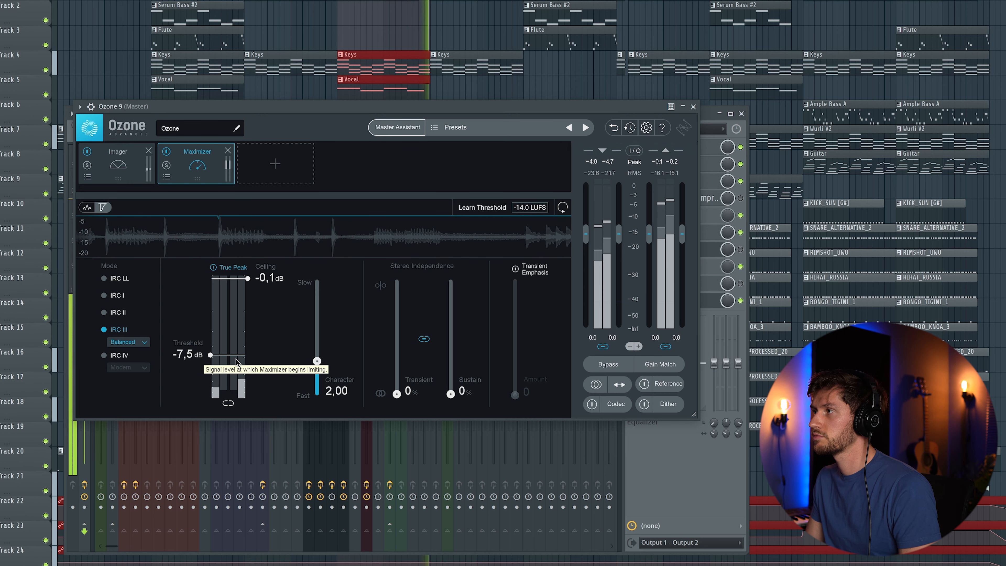
key(space)
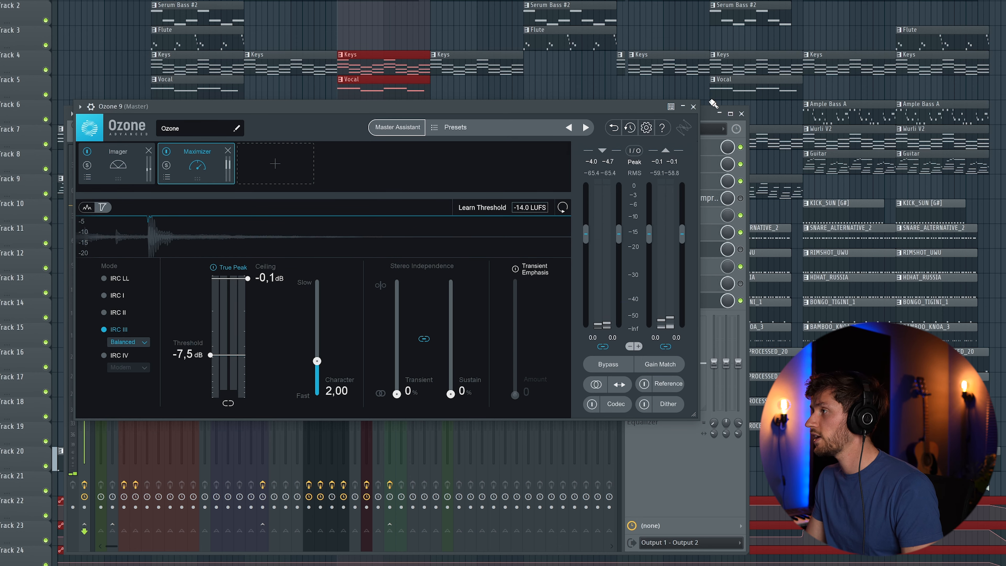
Close Ozone and play the marked section, alternating between Fruity Limiter and Ozone 9 on the Master to compare them.
click(694, 107)
drag(477, 114, 398, 117)
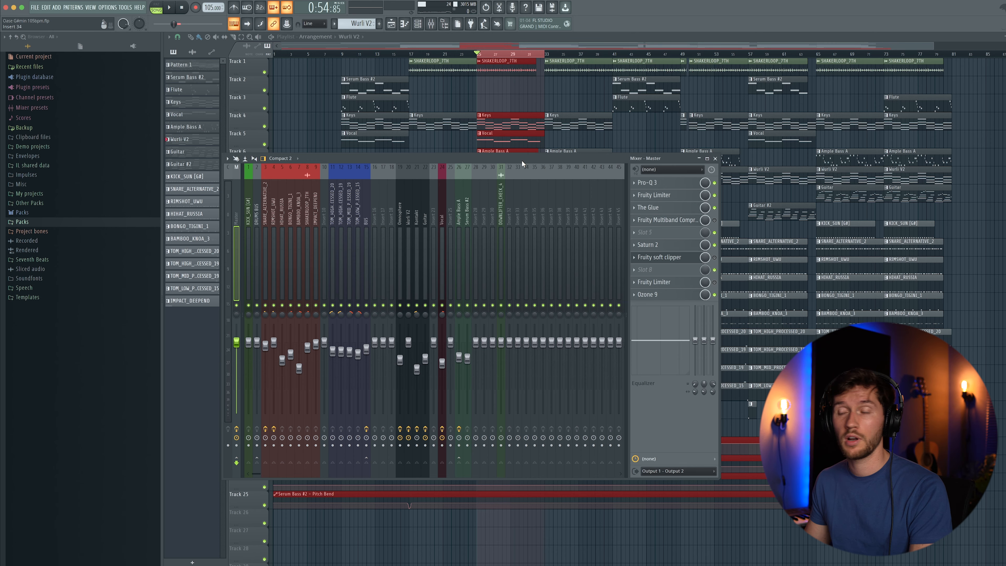
click(715, 295)
click(714, 282)
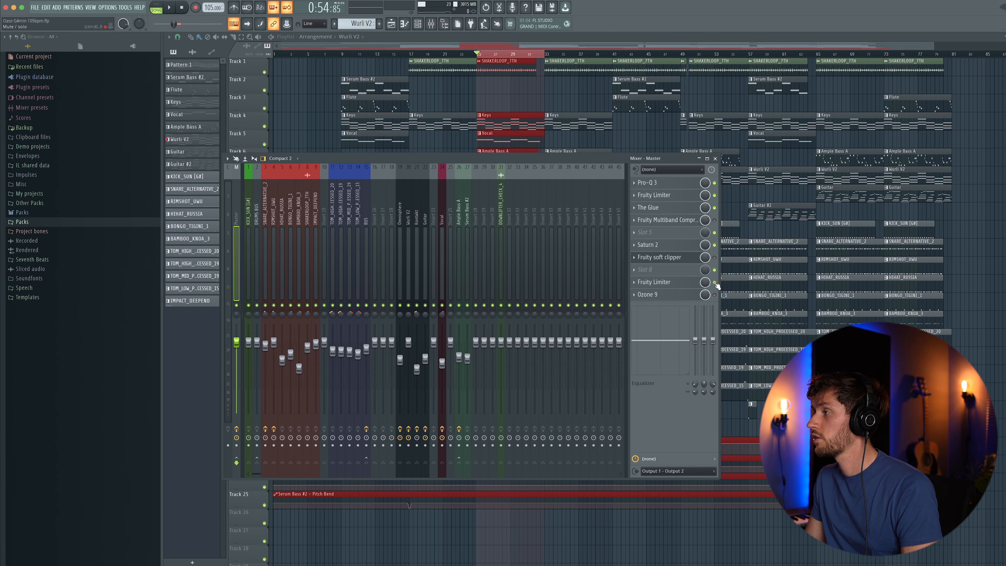
key(space)
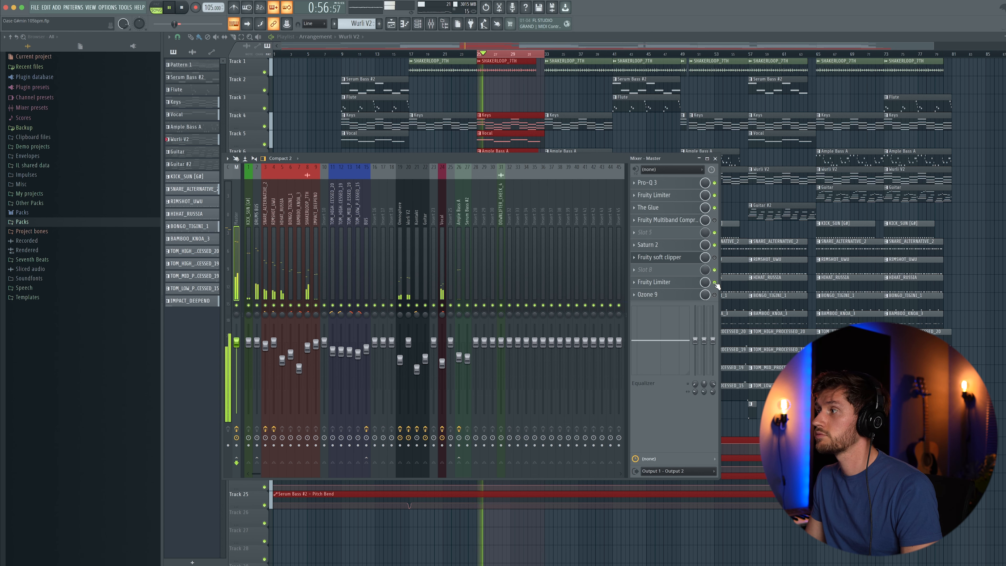
click(715, 282)
click(715, 295)
click(714, 295)
click(715, 282)
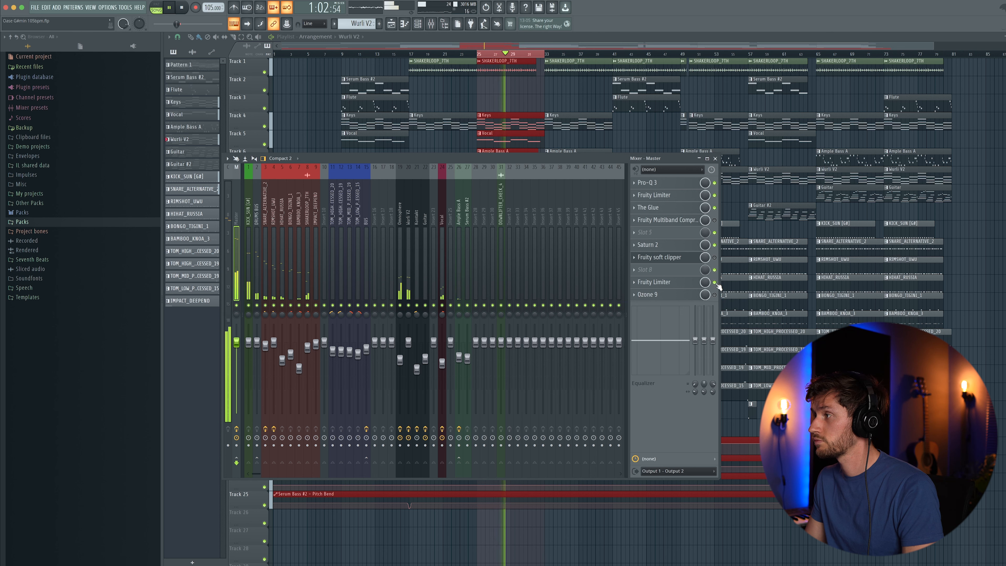
key(space)
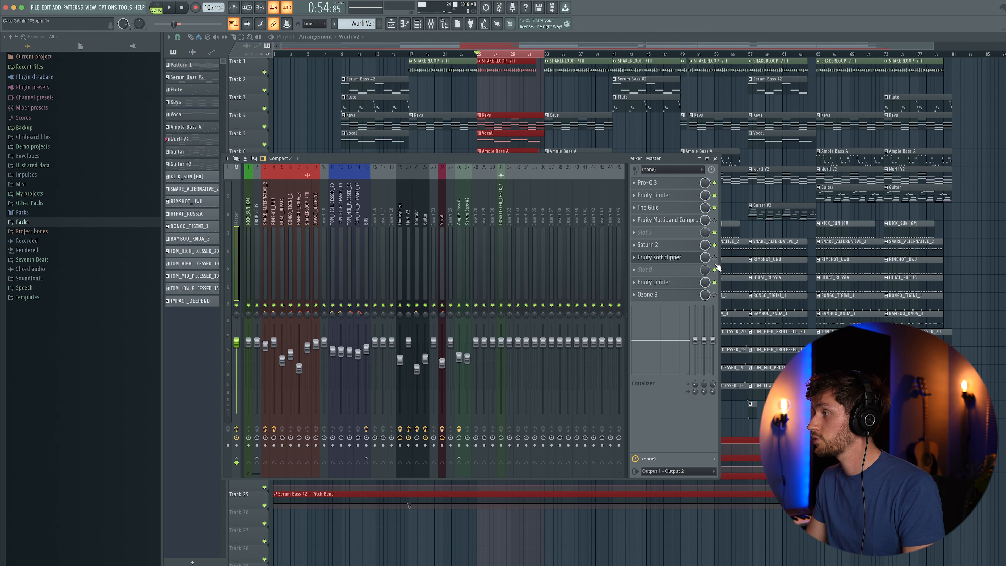
Play the marked section with Saturn 2, The Glue and Fruity Multiband Compressor bypassed on the Master.
click(715, 245)
click(714, 207)
click(715, 220)
key(space)
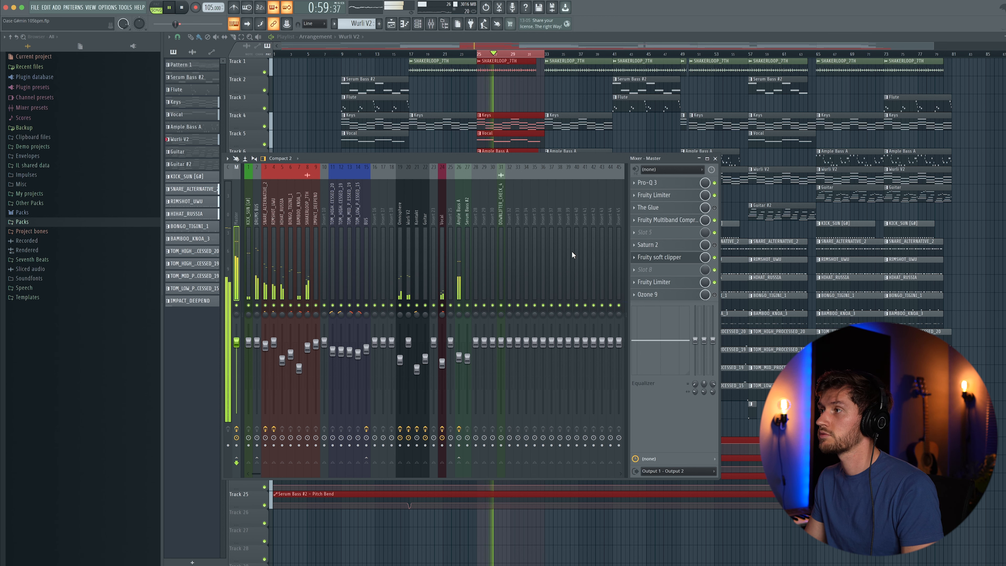
key(space)
Restore the bypassed Master effects, enable Ozone 9 in place of Fruity Limiter, and play the marked section.
click(715, 207)
click(715, 220)
click(714, 258)
click(714, 294)
click(715, 283)
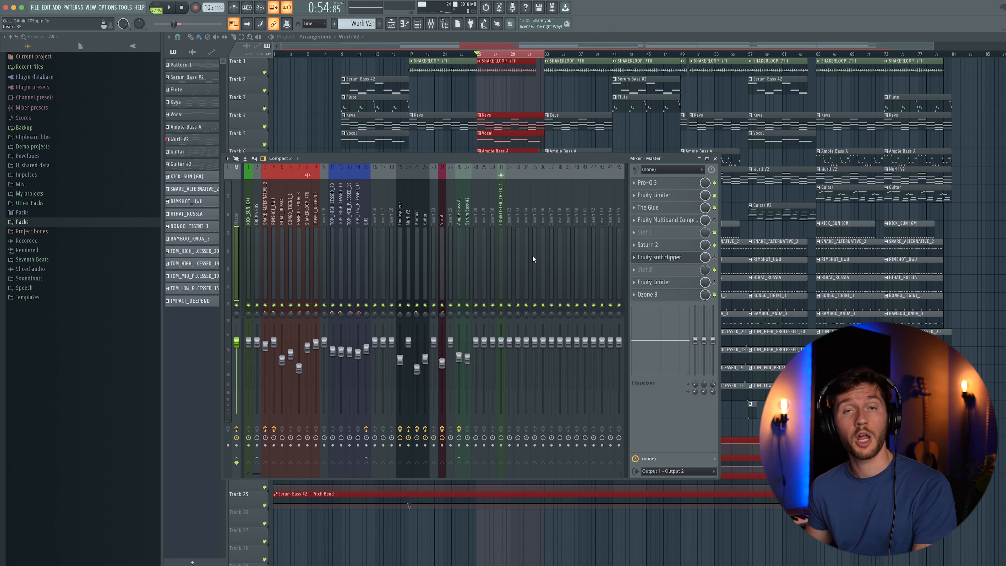
key(space)
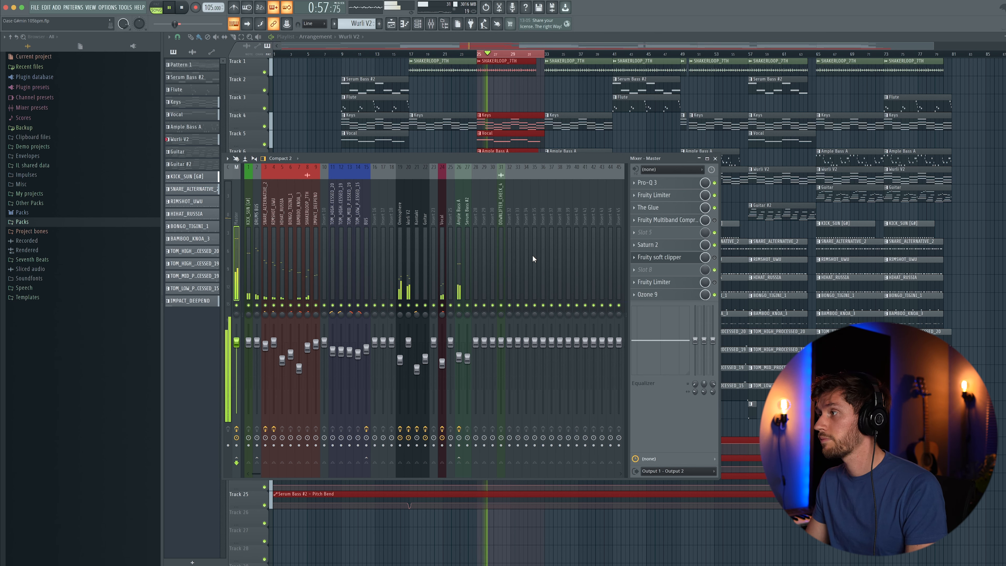
key(space)
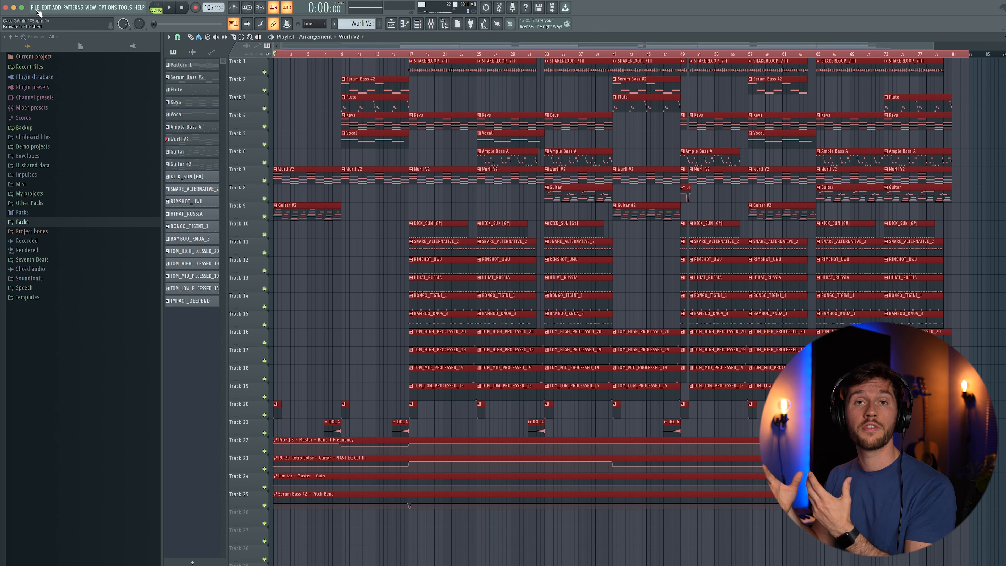
Start a WAV export of the song, saved as Oase G#min 105bpm in the project folder.
click(37, 8)
mouse_move(49, 80)
click(168, 85)
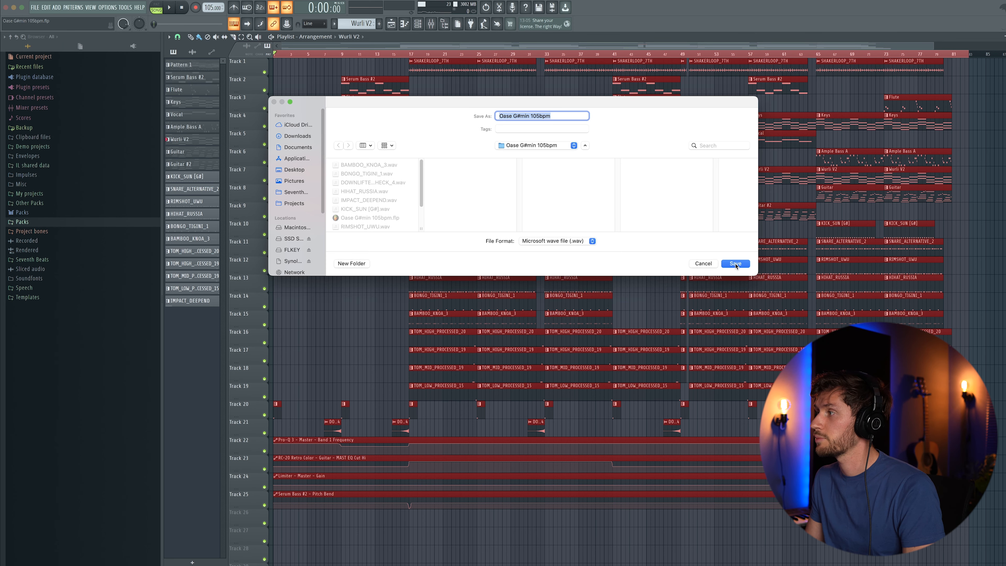
click(735, 263)
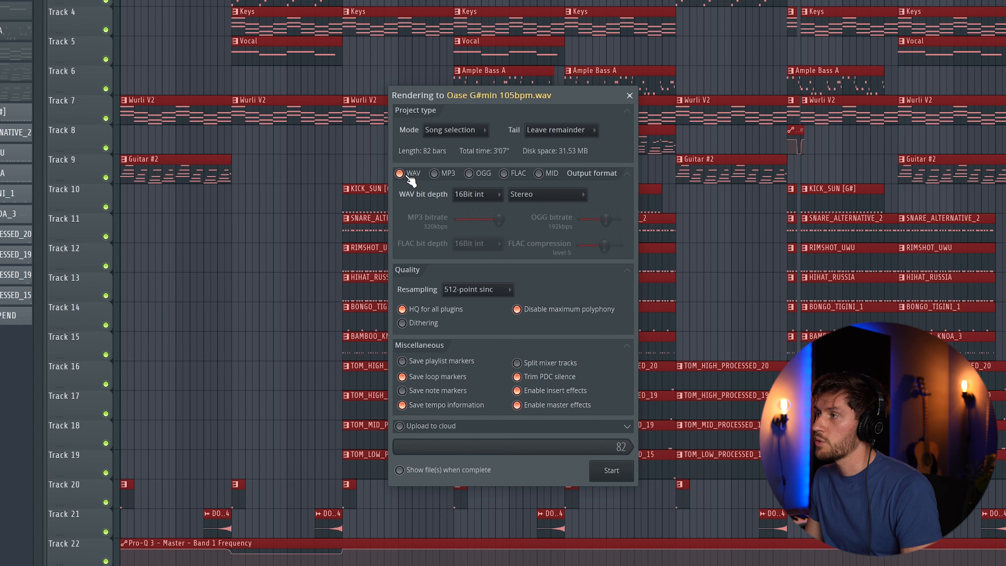
Add MP3 to the render's output formats alongside WAV and choose 512-point sinc resampling.
click(434, 174)
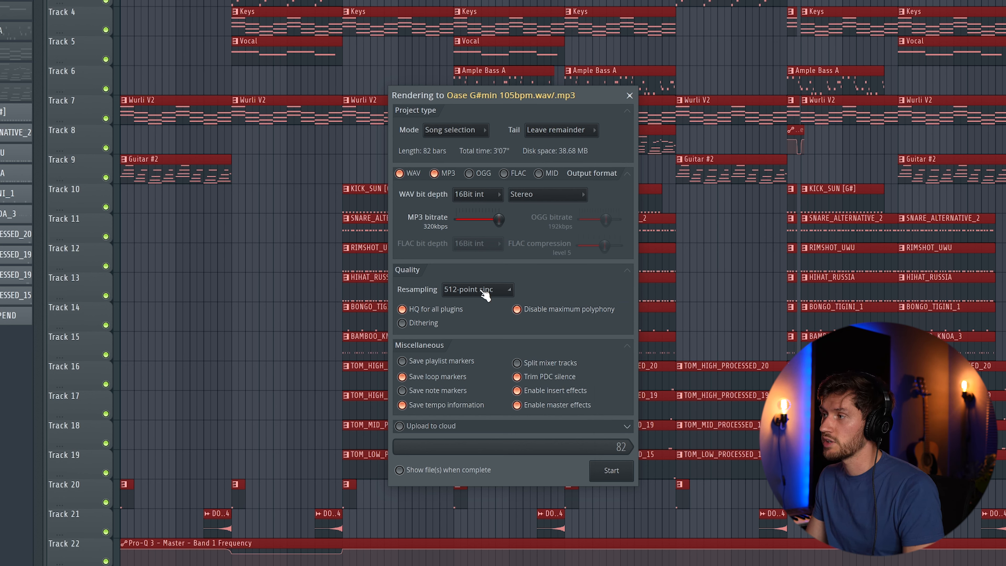
click(479, 290)
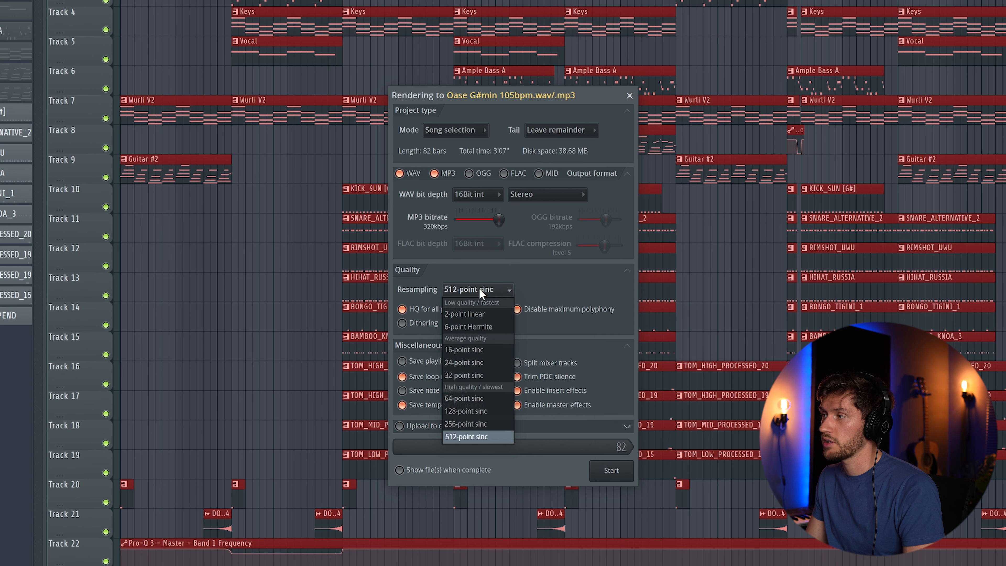
click(473, 436)
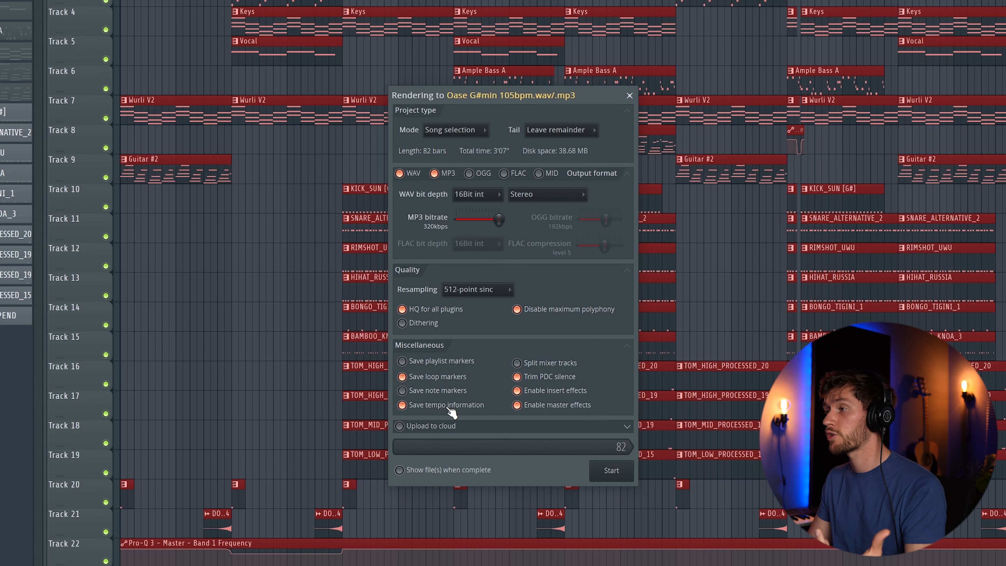